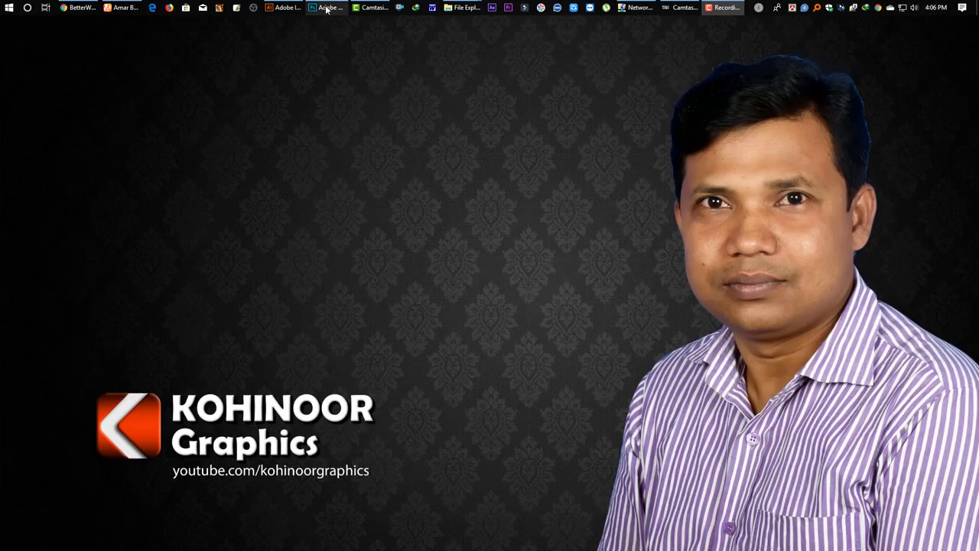
- Switch to Photoshop and set up a new document 24 inches wide and 36 inches high at 70 pixels/inch
click(328, 7)
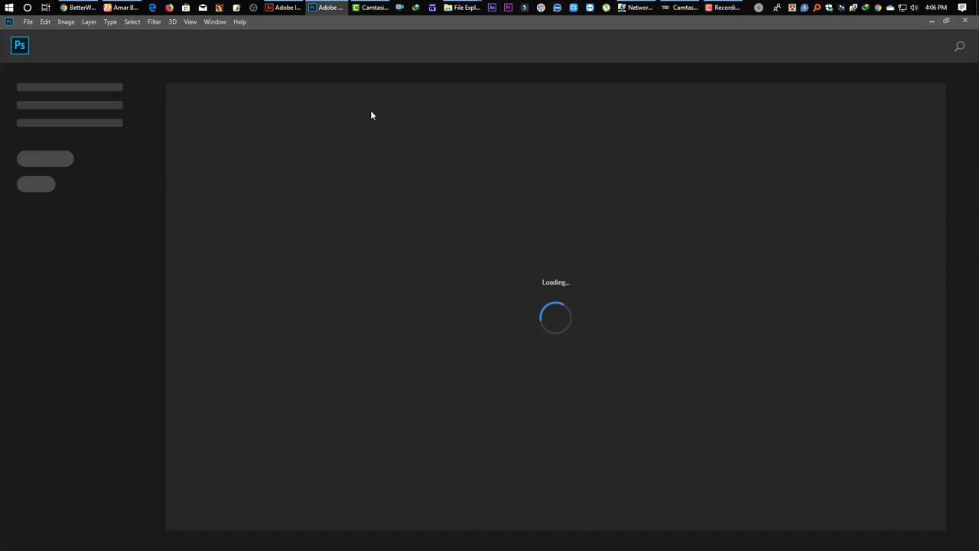
click(23, 48)
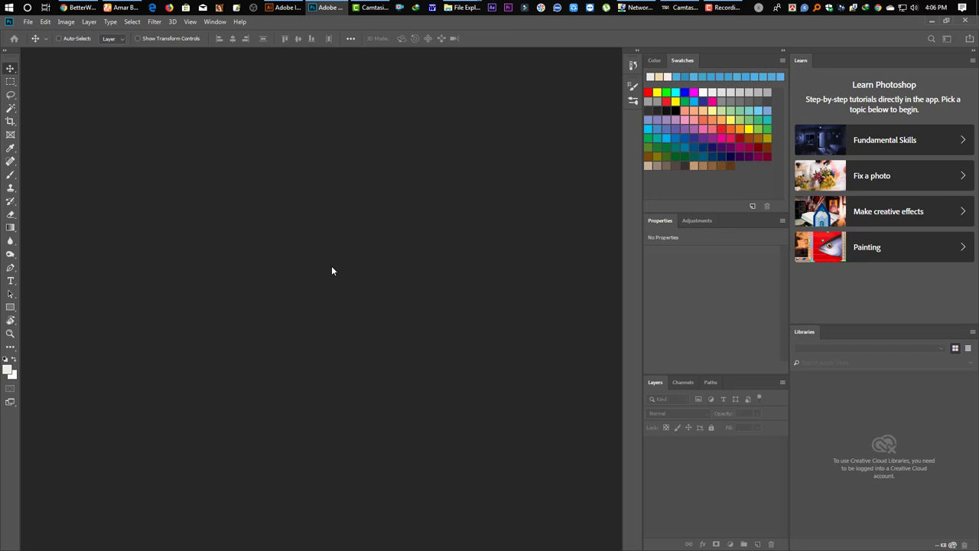
key(ctrl+n)
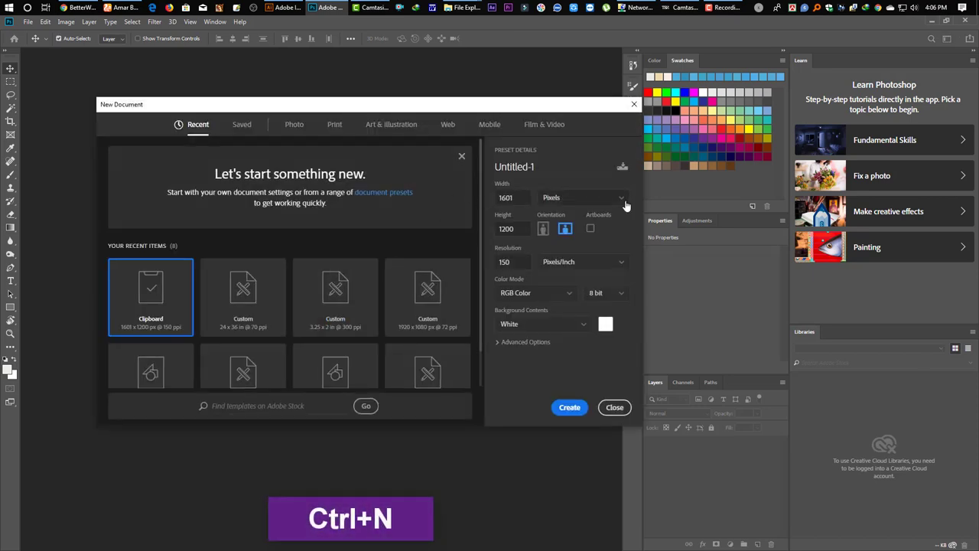
click(586, 203)
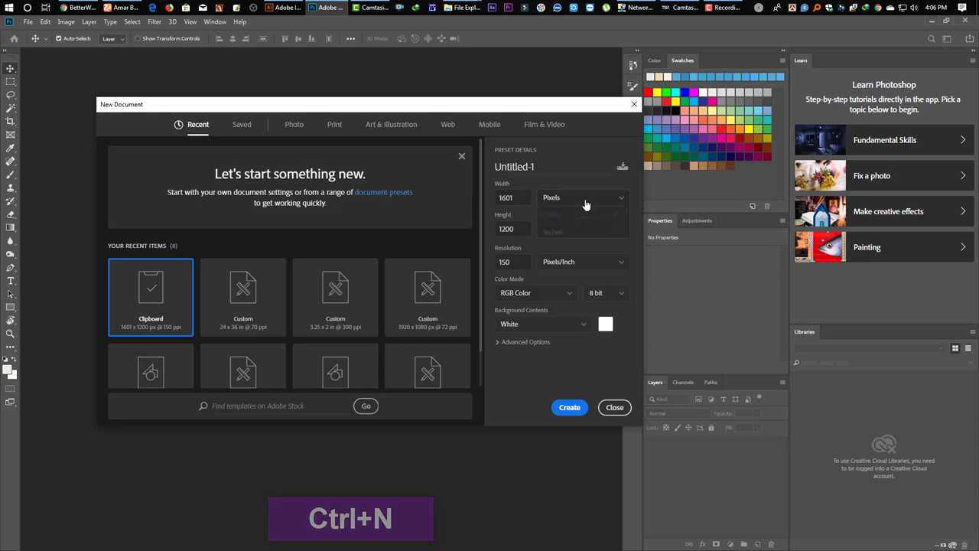
click(555, 231)
drag(523, 197, 496, 199)
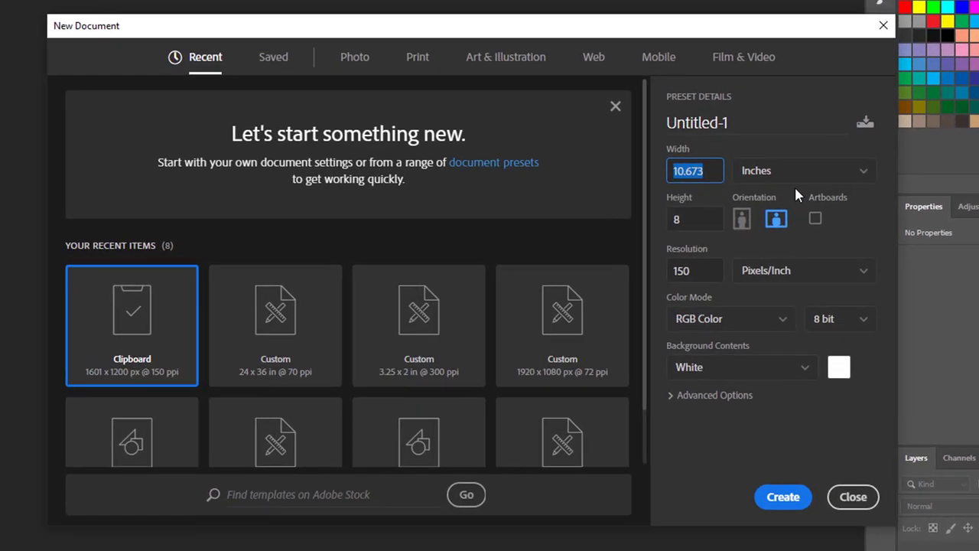
text(24)
key(Tab)
text(36)
key(Tab)
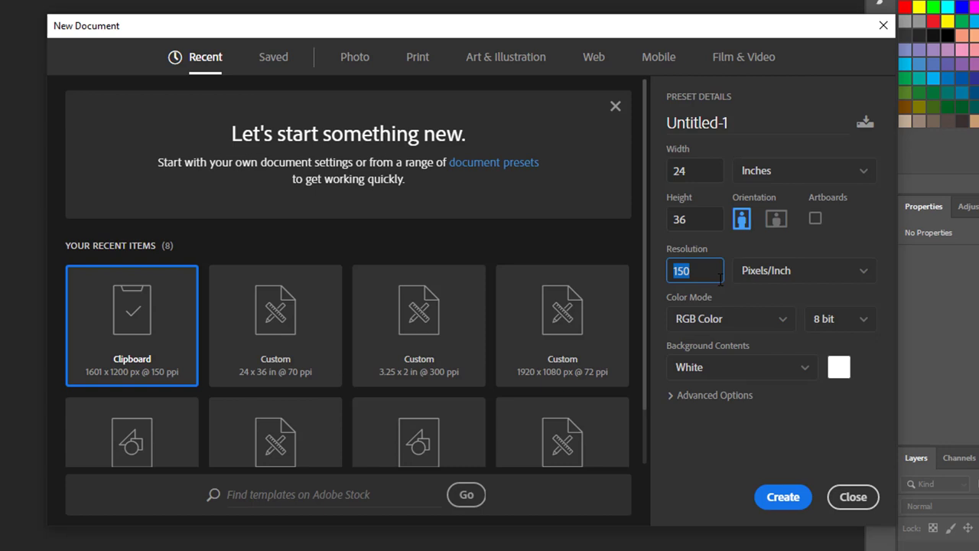
text(70)
- Set the new document's color mode to CMYK Color and create it
click(751, 319)
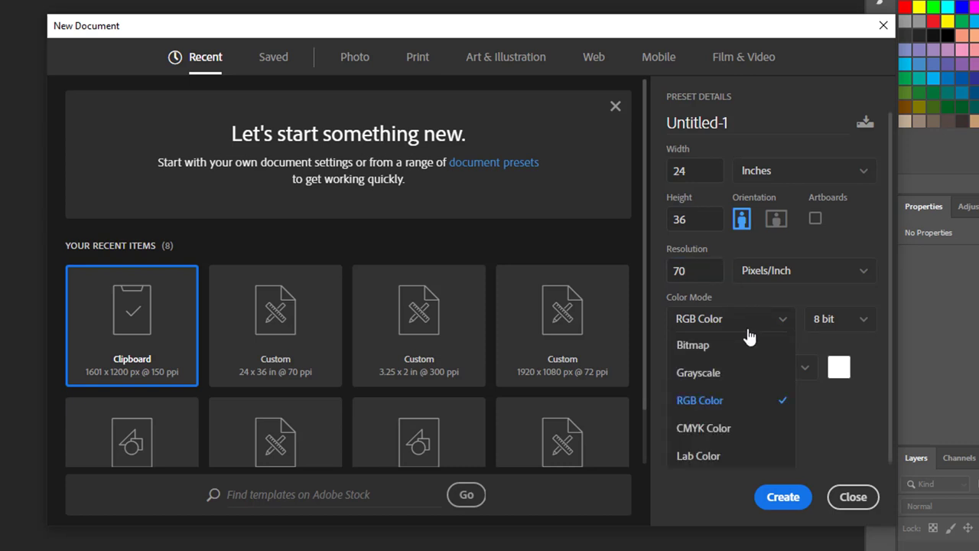
click(710, 431)
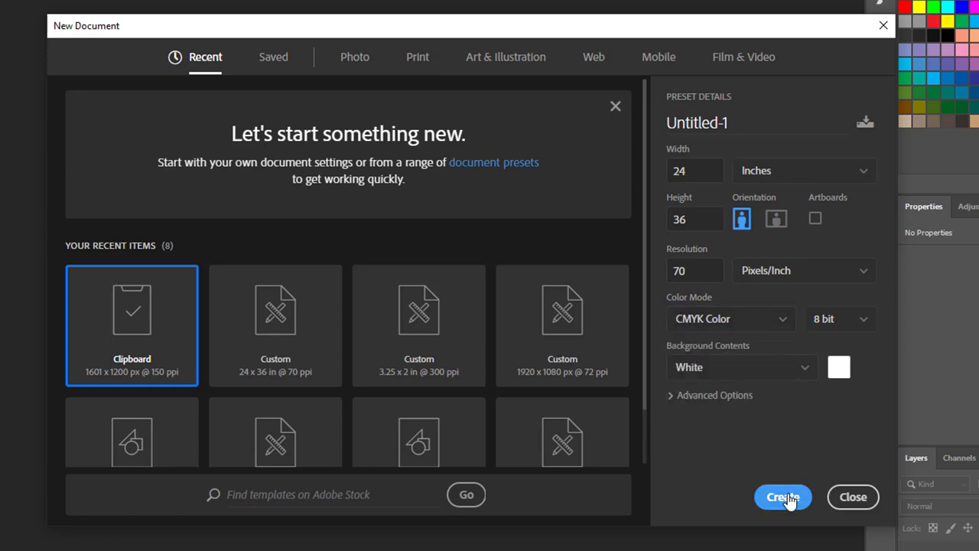
click(792, 495)
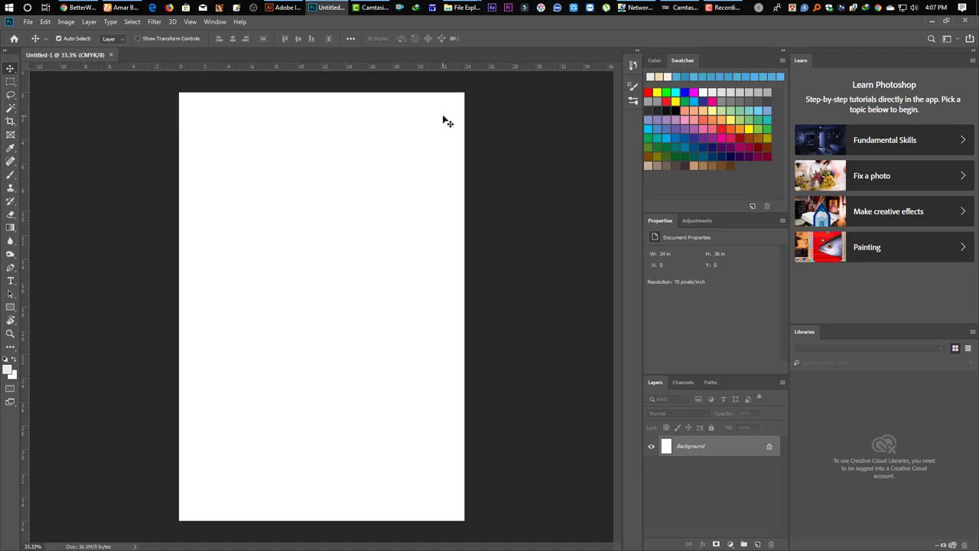
- Open arabic-lamp-background_1026-365.psd from the waz folder and bring its hanging lantern into the blank poster's upper left area
click(466, 8)
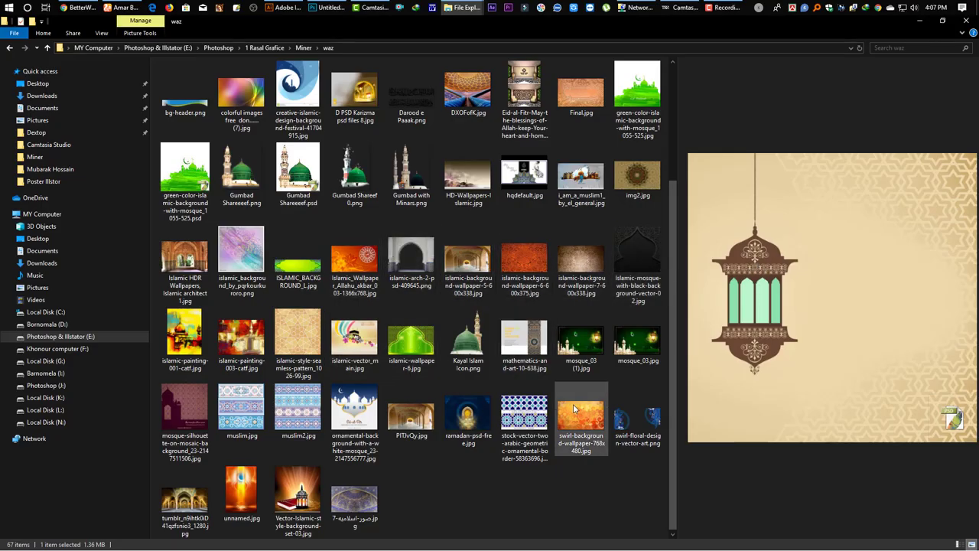
scroll(534, 413, up, 2)
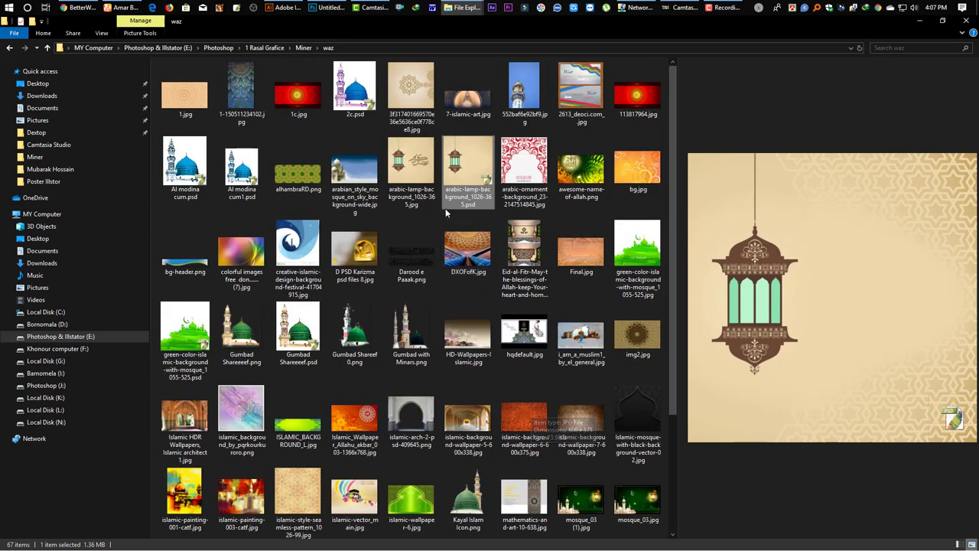
click(331, 8)
drag(364, 52, 369, 56)
drag(241, 277, 241, 150)
- Add a smaller copy of the lantern beside the first, about 1.87 in wide and 4.67 in high, hanging from the poster's upper edge
key(ctrl+t)
key(Return)
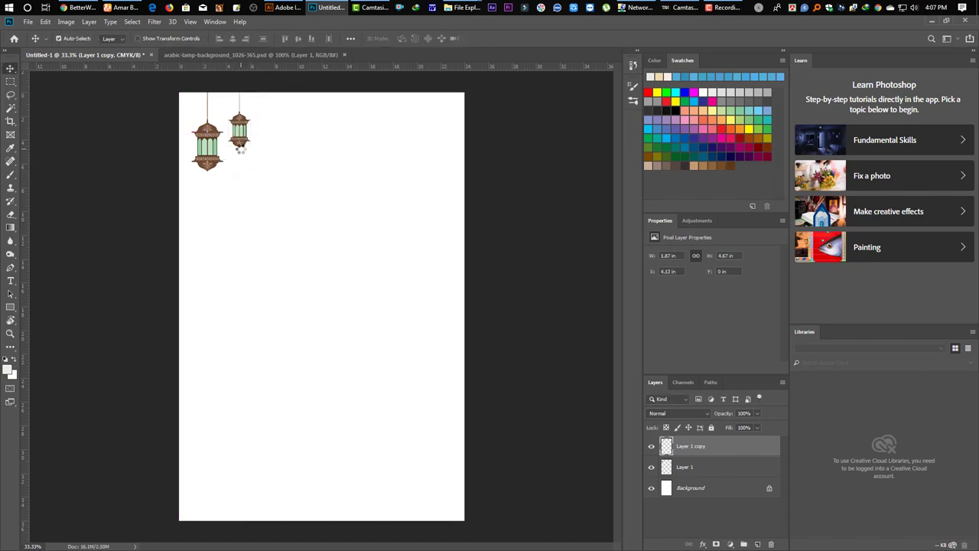
key(Left)
- Scale both lanterns together to about 134% and nudge them right to about 0.79 in from the poster's left edge
shift+click(217, 155)
key(ctrl+t)
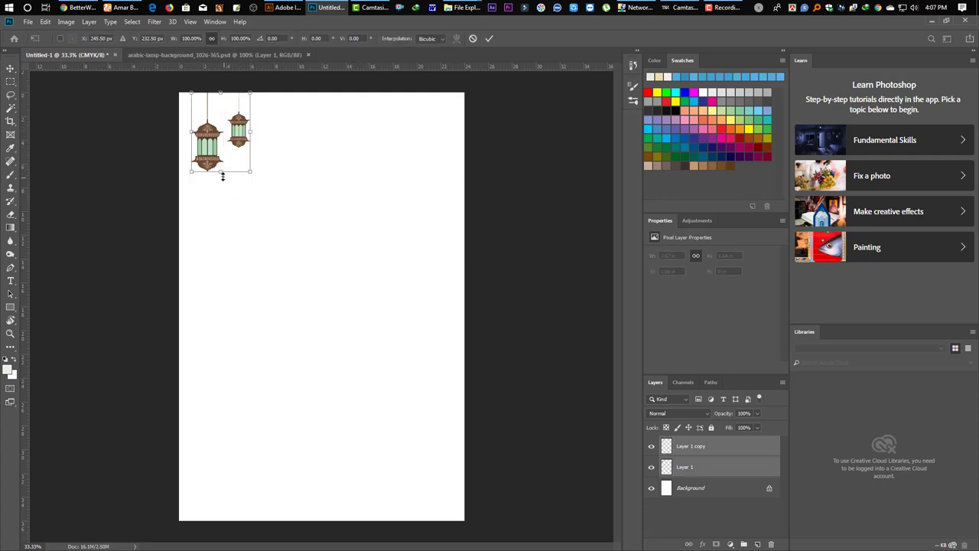
drag(223, 176, 222, 199)
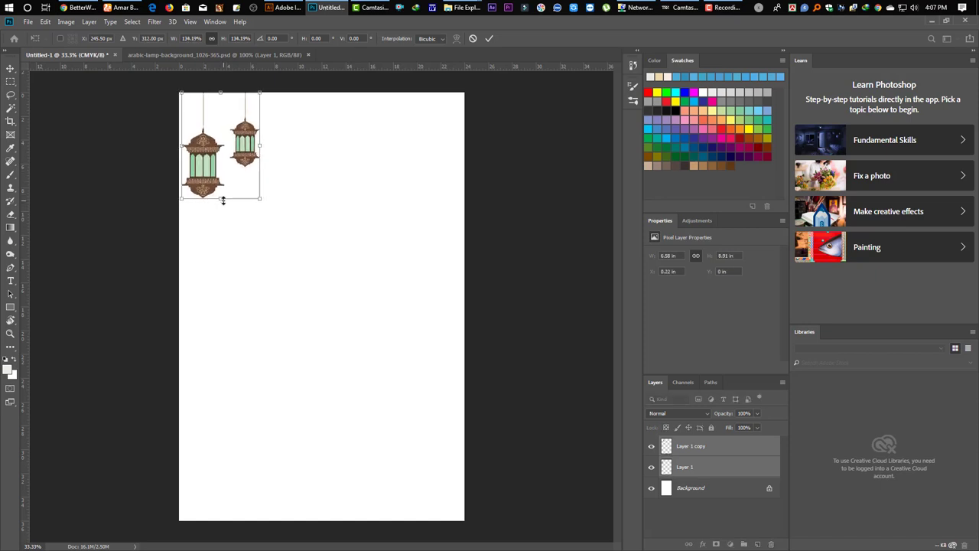
key(Return)
key(shift+Right)
key(shift+Right)
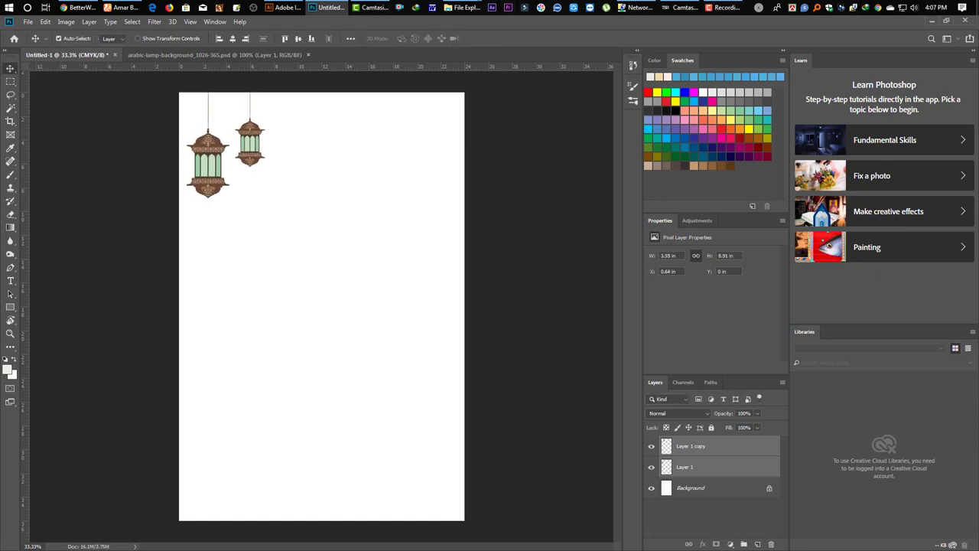
key(shift+Right)
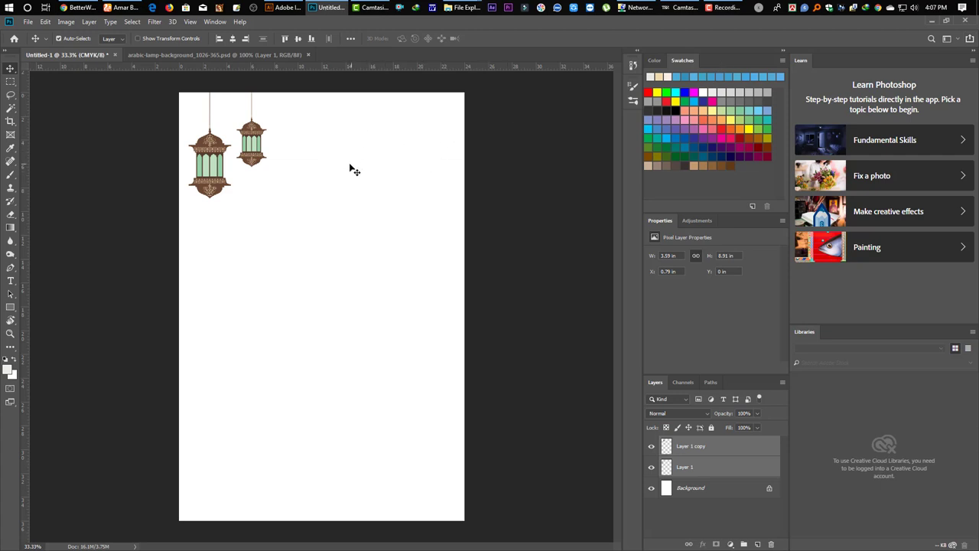
- Browse the 2016 image folder and open happy-eid-mubarak-2015-RPcU.jpg in Photoshop
click(220, 57)
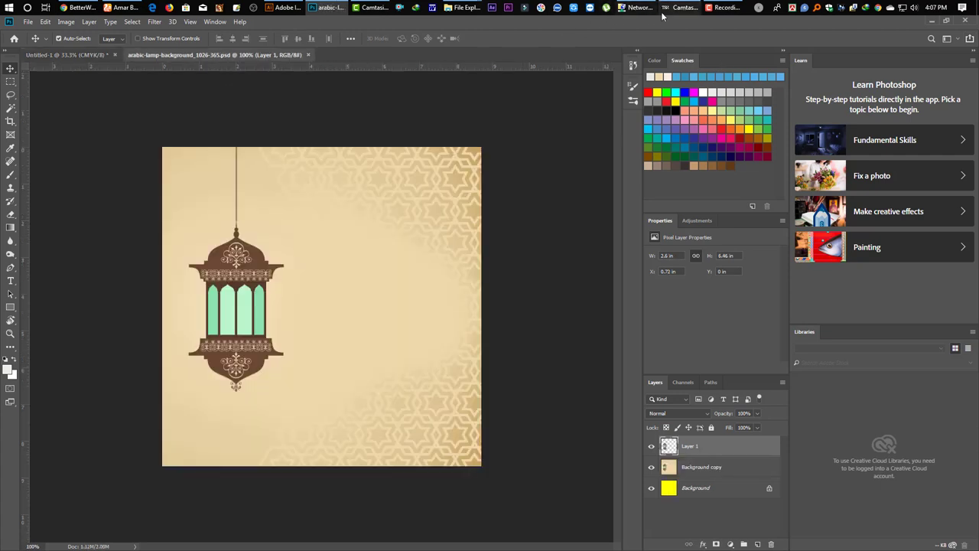
click(465, 8)
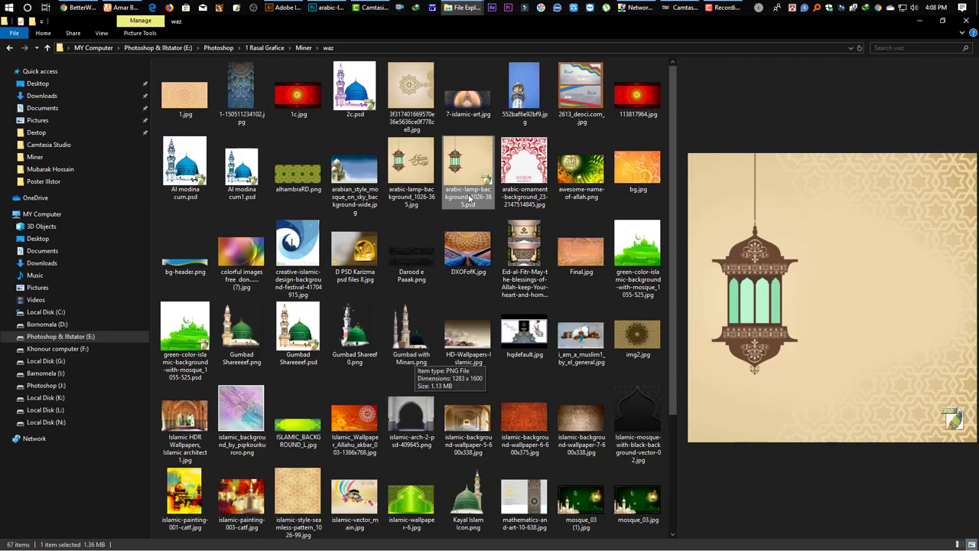
key(BackSpace)
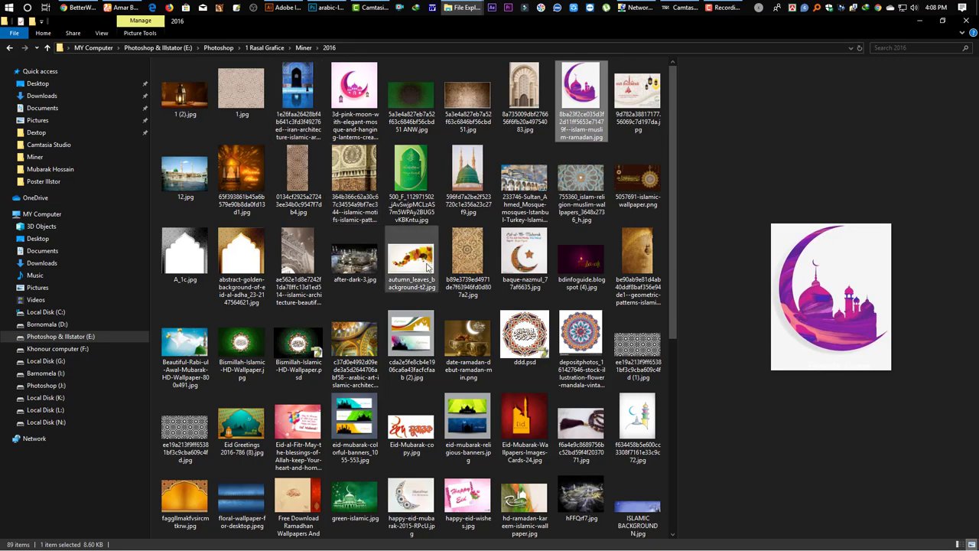
scroll(405, 321, down, 4)
scroll(411, 377, up, 2)
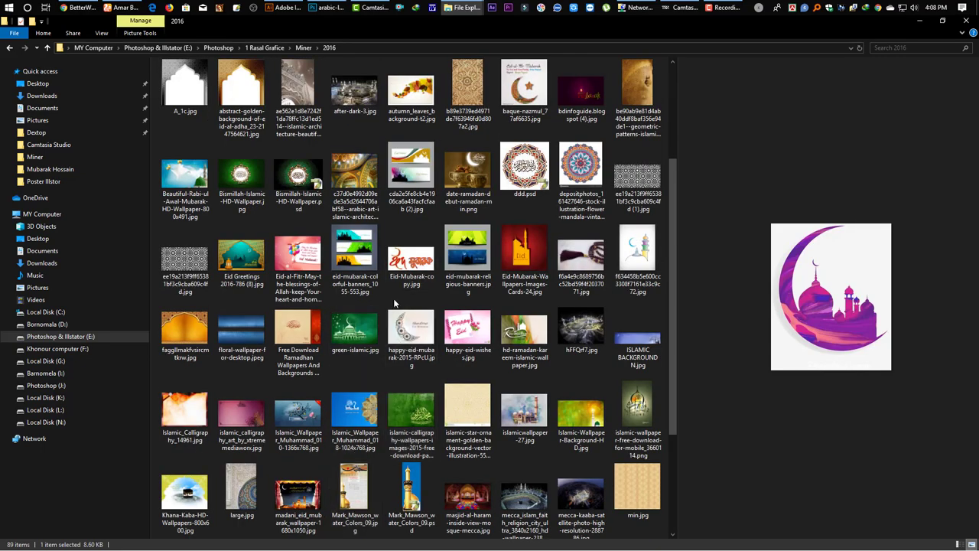
click(524, 86)
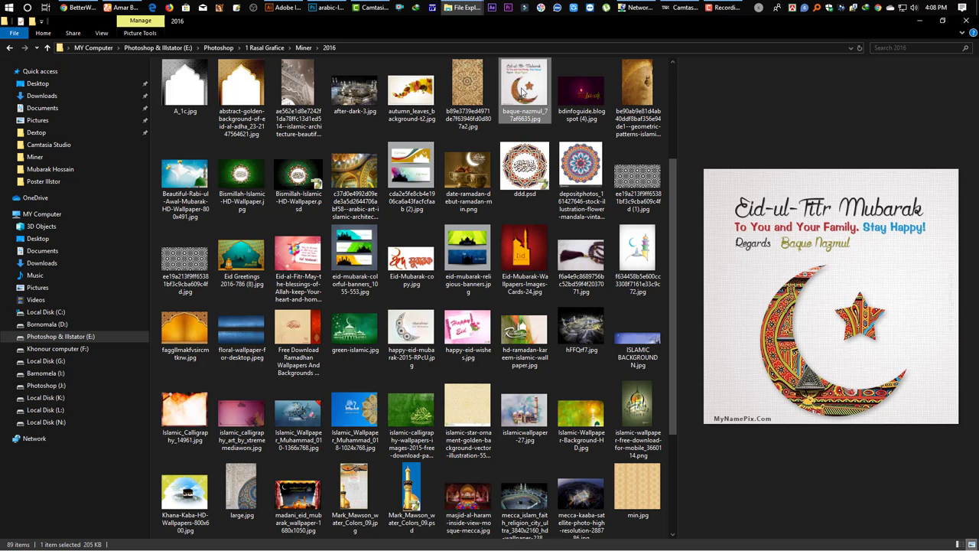
click(410, 333)
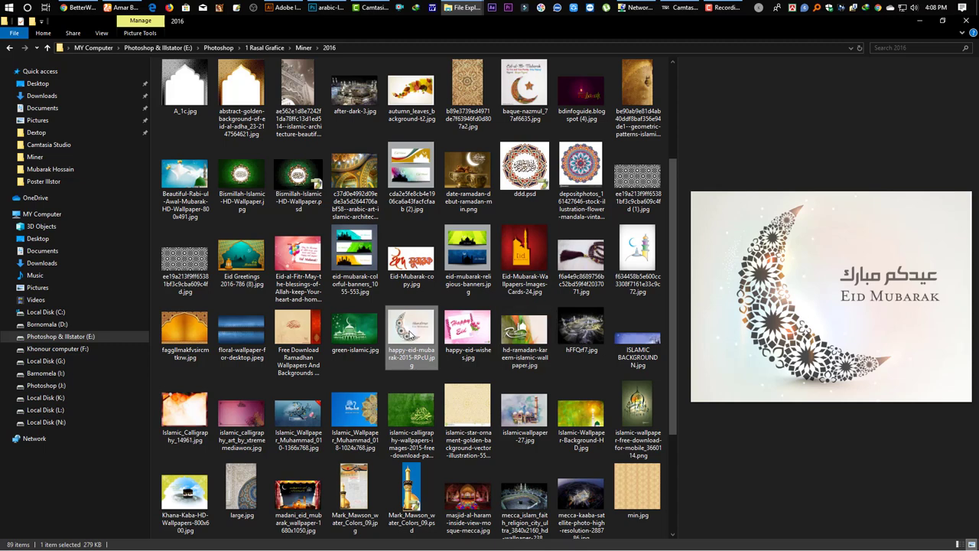
drag(409, 333, 496, 58)
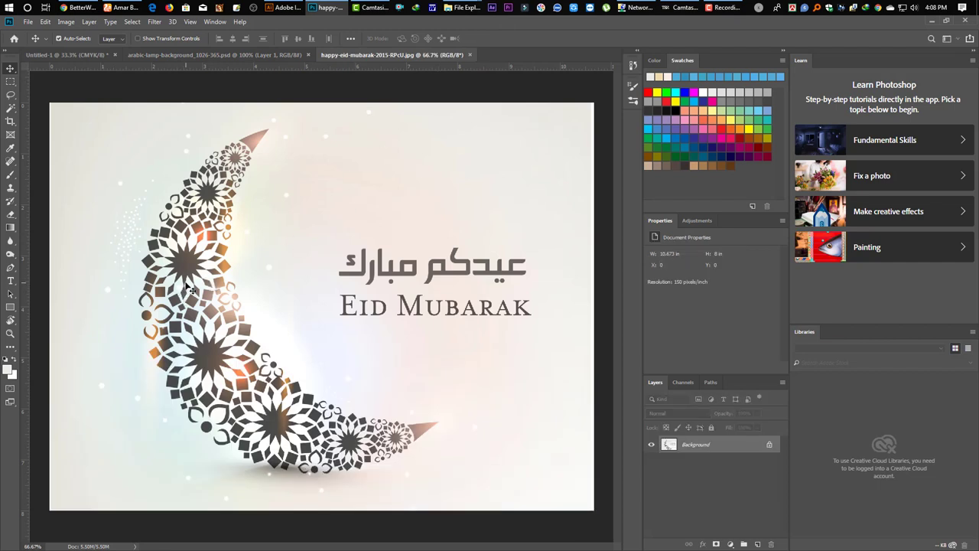
- Bring the crescent moon picture into the poster, scale it to about 62% and place it beside the lanterns near the upper edge
click(78, 56)
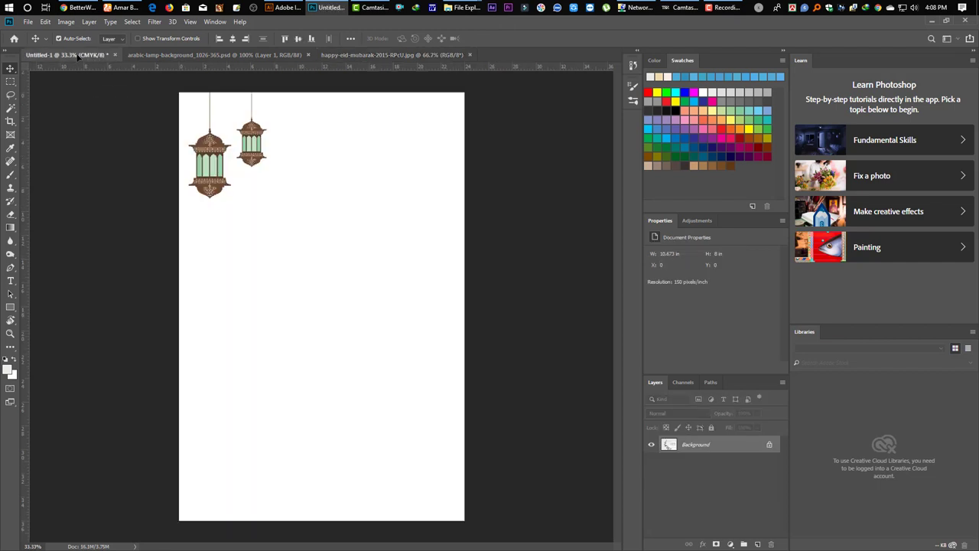
drag(77, 55, 342, 166)
drag(316, 216, 372, 231)
key(ctrl+t)
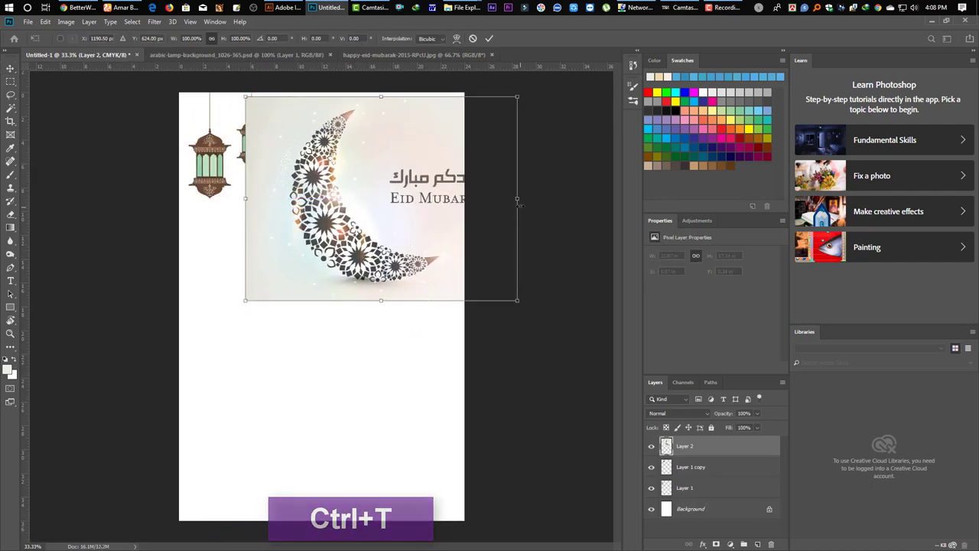
drag(521, 206, 413, 207)
drag(337, 222, 375, 186)
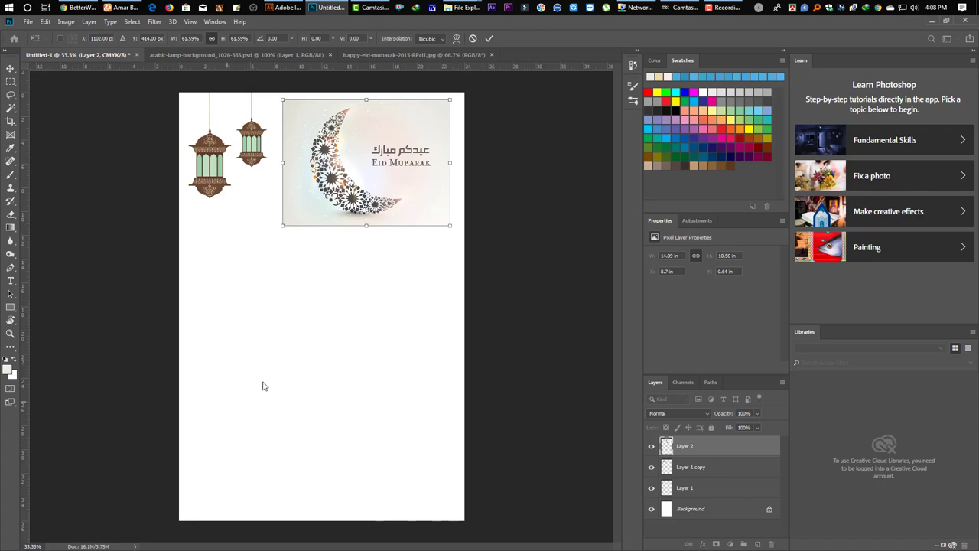
click(10, 69)
drag(401, 163, 392, 160)
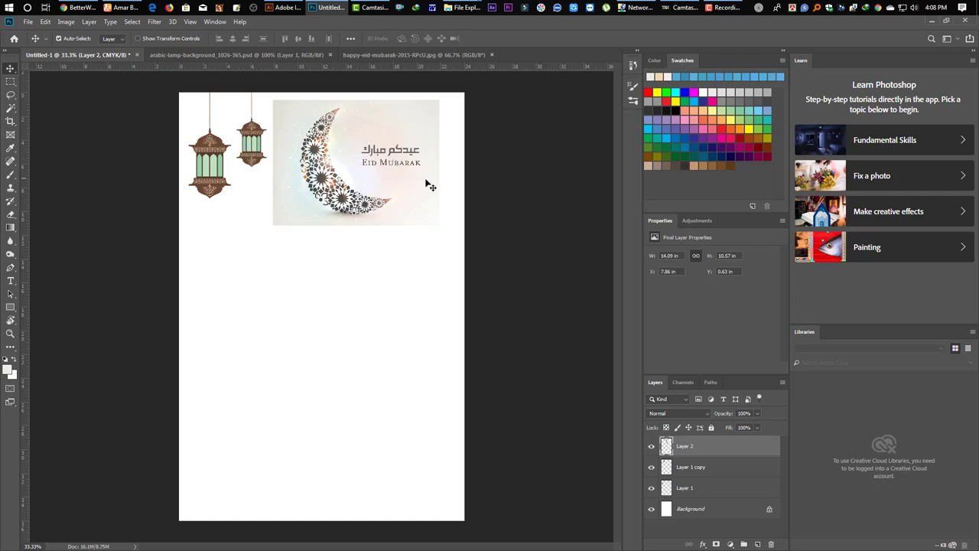
- Paint over the Arabic and "Eid Mubarak" lettering with colors sampled from the picture's background, and shift the picture slightly right
key(ctrl+space)
scroll(430, 179, up, 2)
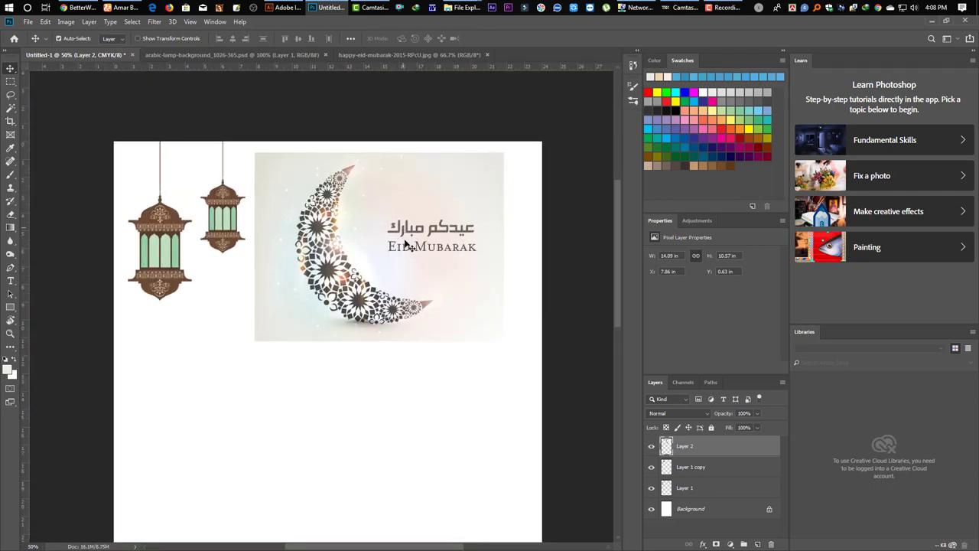
key(b)
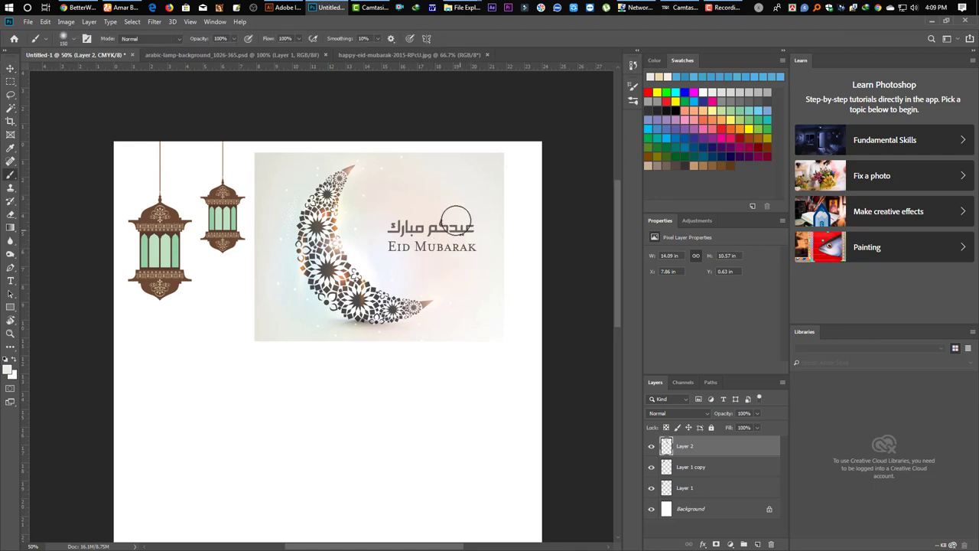
mouse_move(453, 227)
mouse_down()
mouse_move(472, 249)
mouse_move(446, 228)
mouse_move(453, 245)
mouse_move(374, 209)
mouse_move(424, 205)
mouse_move(443, 228)
mouse_move(437, 200)
mouse_move(407, 206)
mouse_move(445, 257)
mouse_move(405, 208)
mouse_move(432, 249)
mouse_move(400, 228)
mouse_move(416, 251)
mouse_move(468, 239)
mouse_up()
alt+click(417, 203)
key(v)
drag(398, 165, 404, 165)
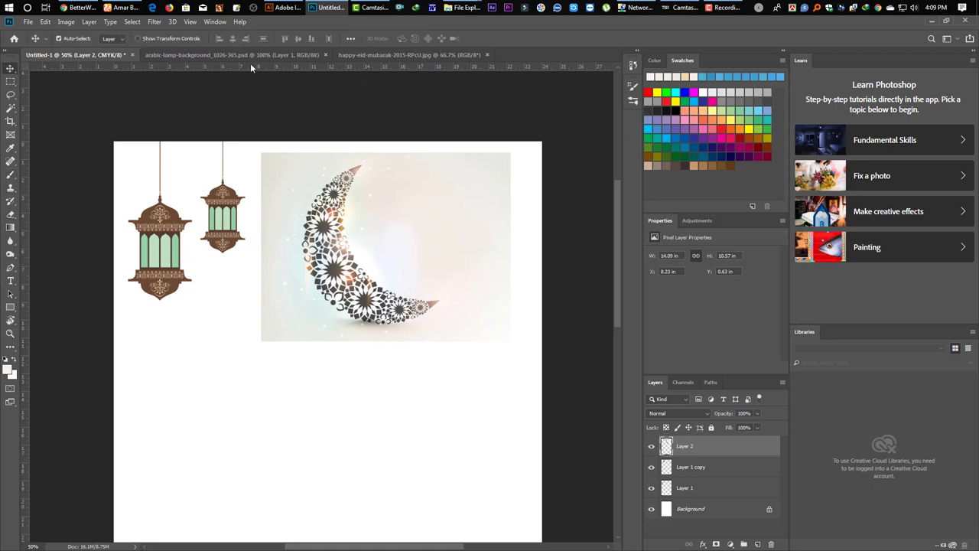
- Copy the tan patterned background layer from the arabic-lamp document into the poster and place it below the crescent moon picture
click(250, 57)
click(451, 410)
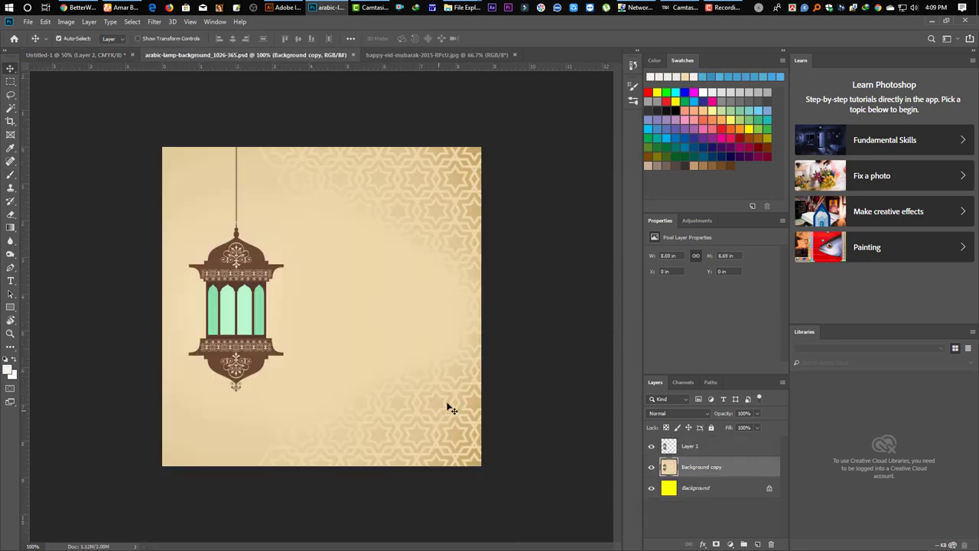
drag(436, 255, 380, 263)
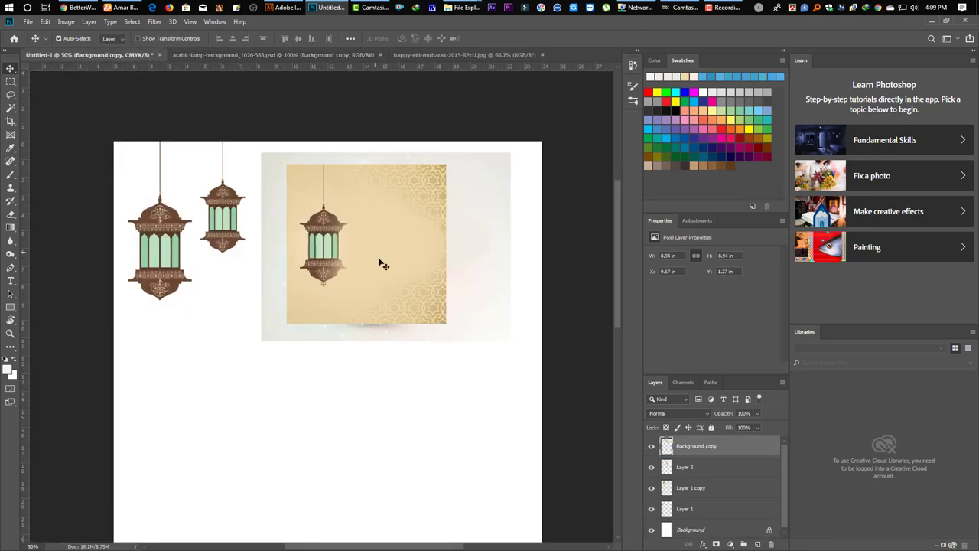
drag(379, 309, 338, 510)
- Paint over the lantern in the tan patterned picture with a color sampled from its background, keeping the strokes within the picture's outline
ctrl+click(675, 451)
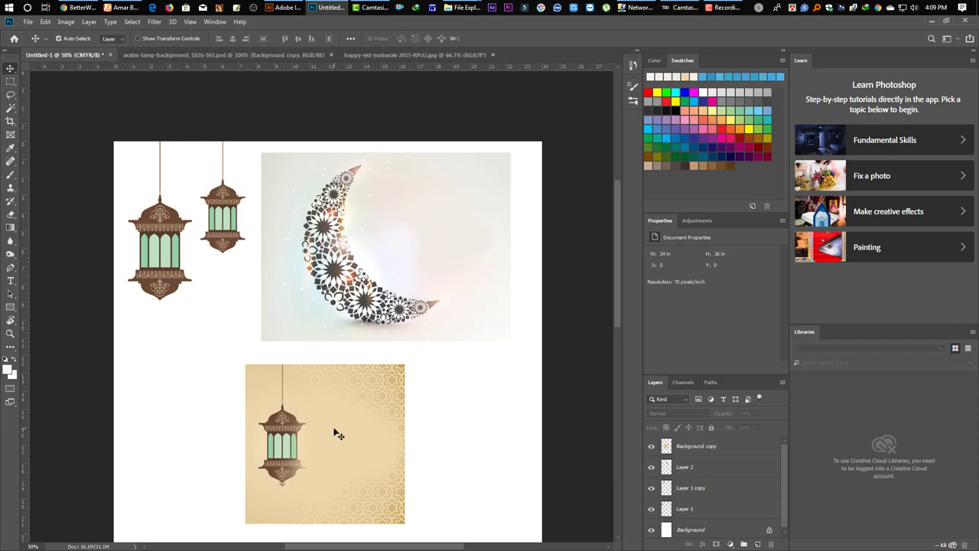
click(679, 452)
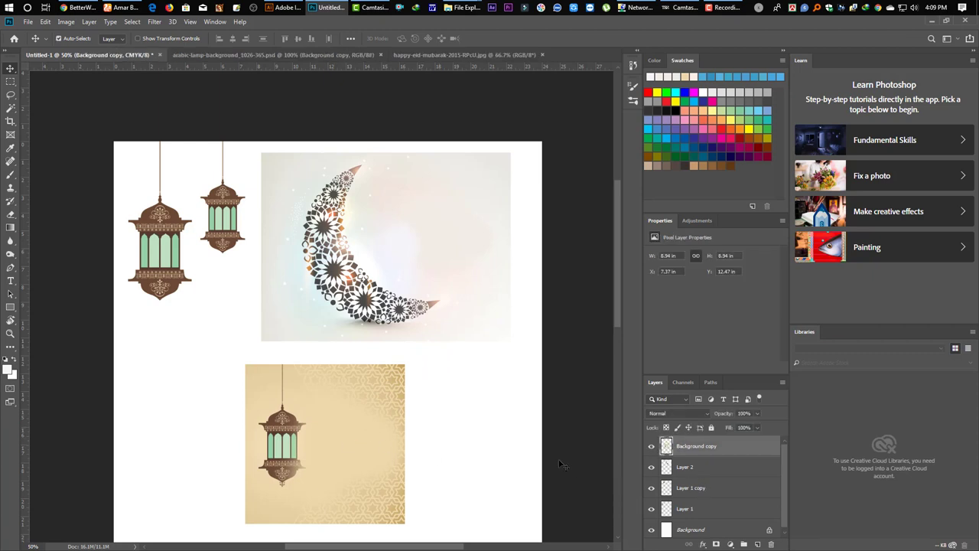
ctrl+click(665, 447)
key(b)
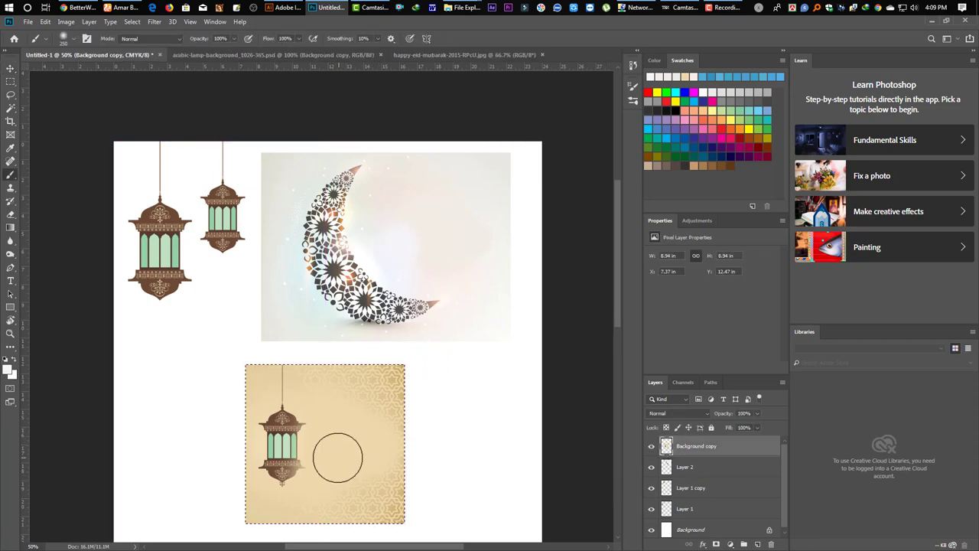
alt+click(294, 474)
mouse_move(294, 474)
mouse_down()
mouse_move(284, 476)
mouse_move(271, 400)
mouse_move(273, 482)
mouse_move(264, 376)
mouse_move(284, 426)
mouse_move(270, 460)
mouse_up()
key(v)
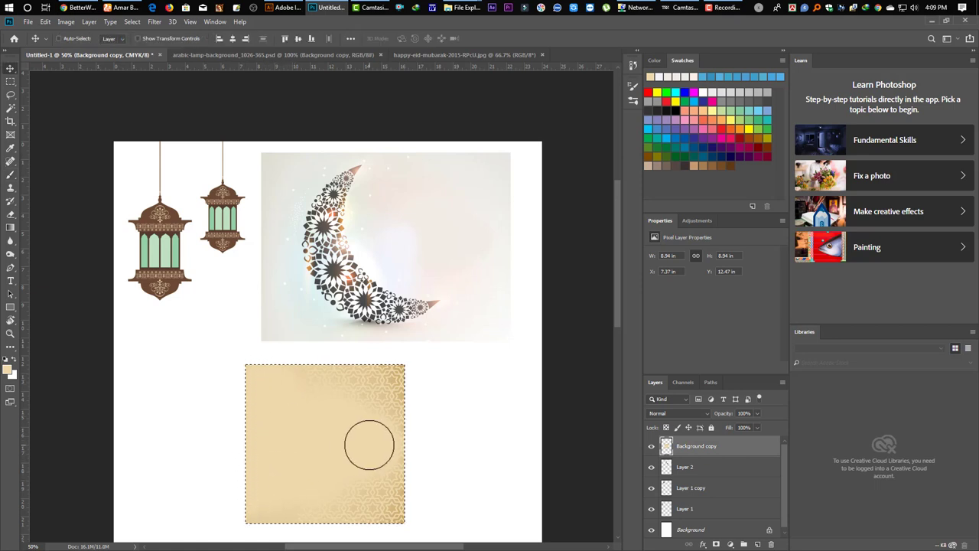
key(ctrl+d)
- Rotate the tan pattern -90°, scale it to about 269% to span the poster's top, and send it behind the lanterns and moon
ctrl+alt+click(416, 471)
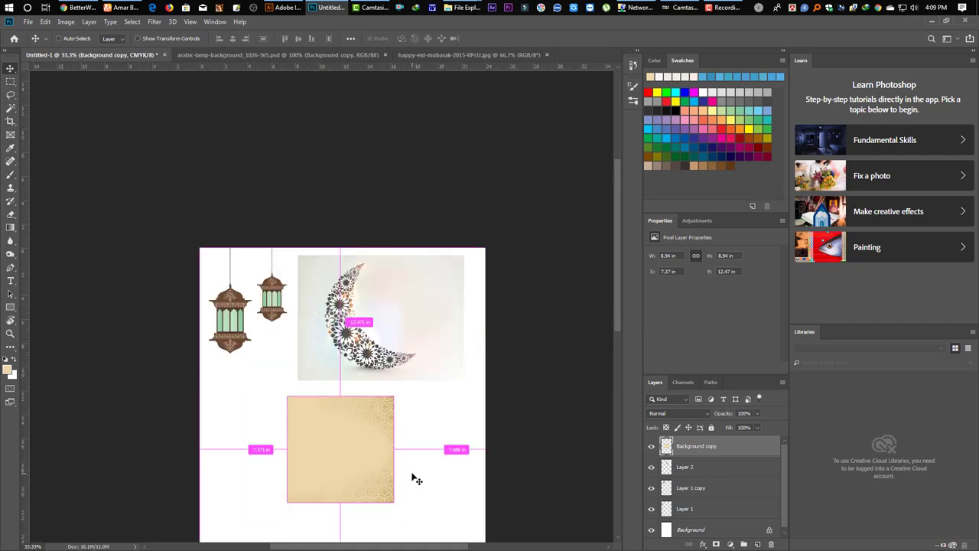
key(ctrl+t)
drag(340, 510, 390, 223)
drag(373, 277, 371, 304)
scroll(475, 507, down, 1)
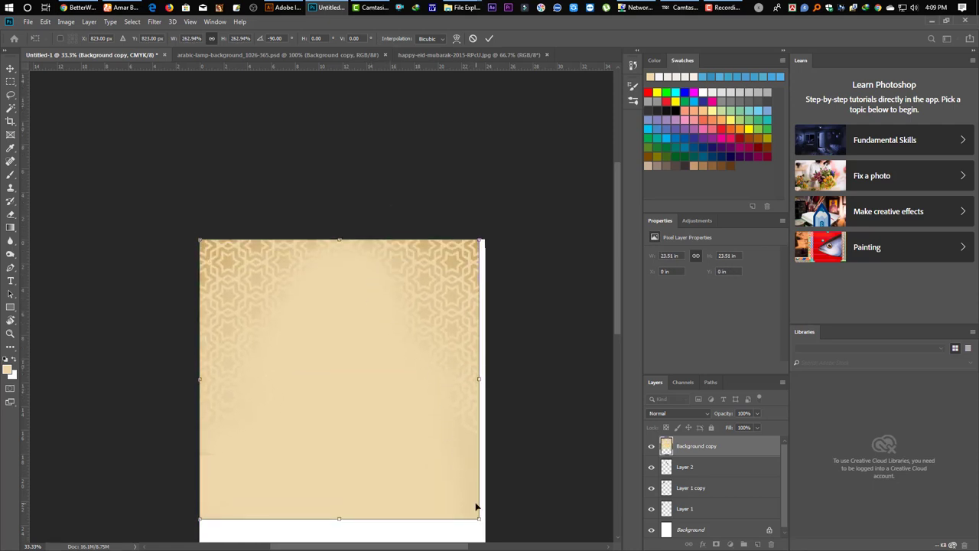
drag(479, 520, 485, 526)
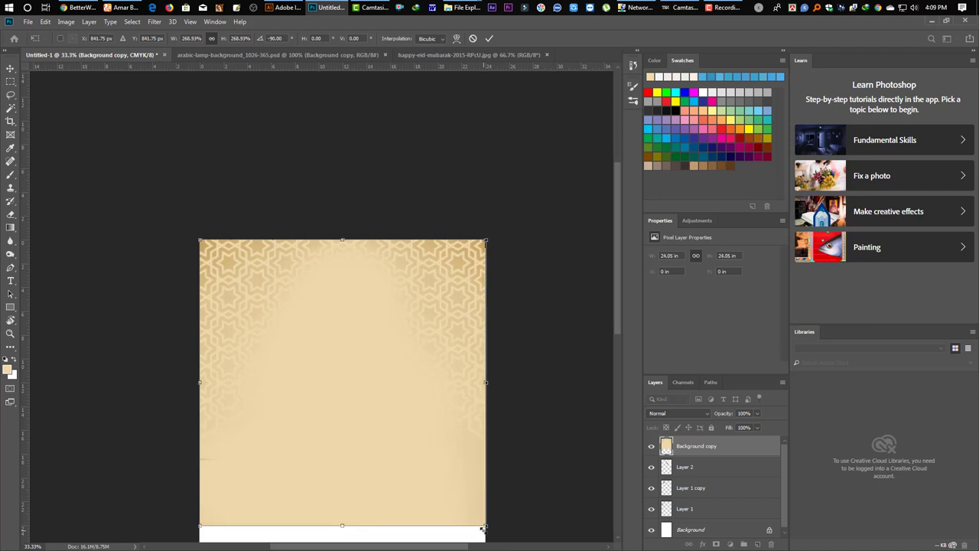
key(Return)
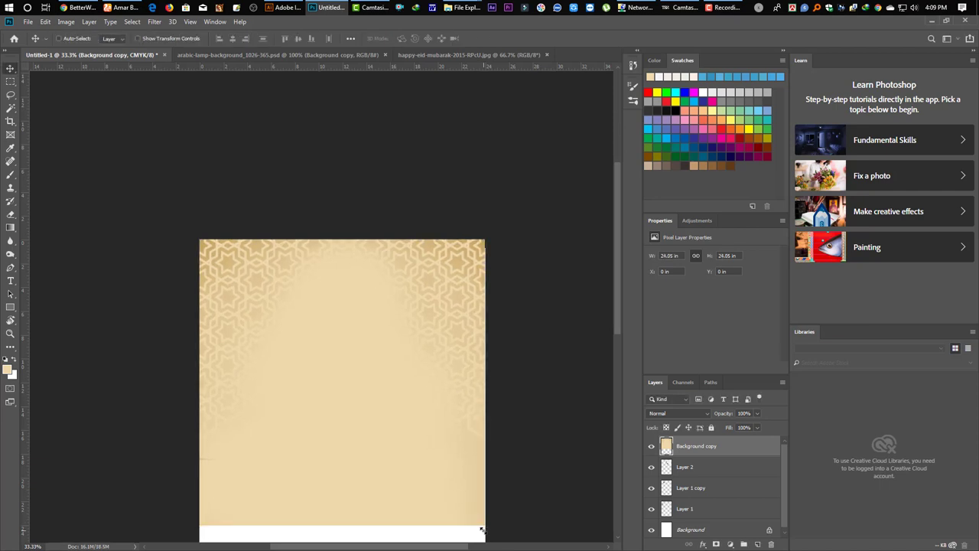
key(ctrl+shift+bracketleft)
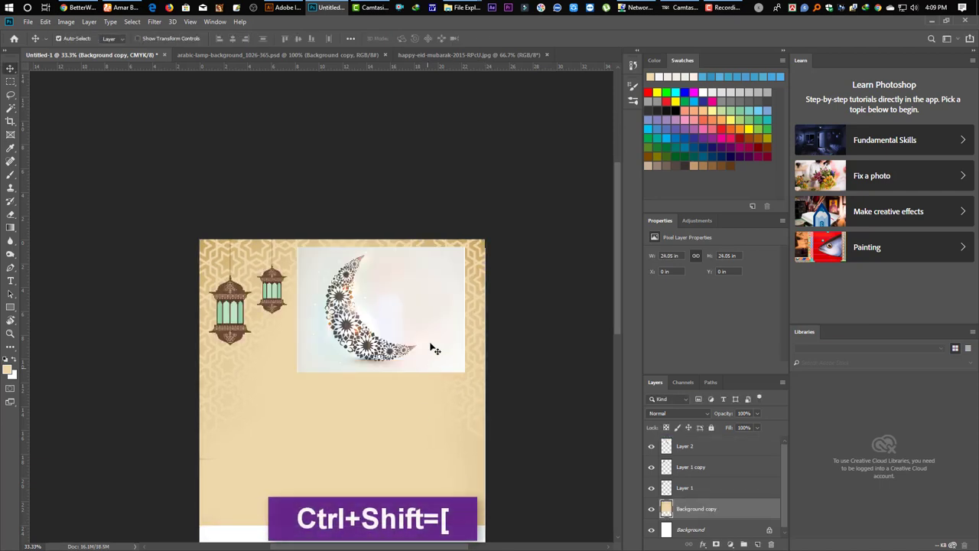
- Sample the light gray of the moon picture's background and fill a new layer beneath the tan pattern with it
click(419, 296)
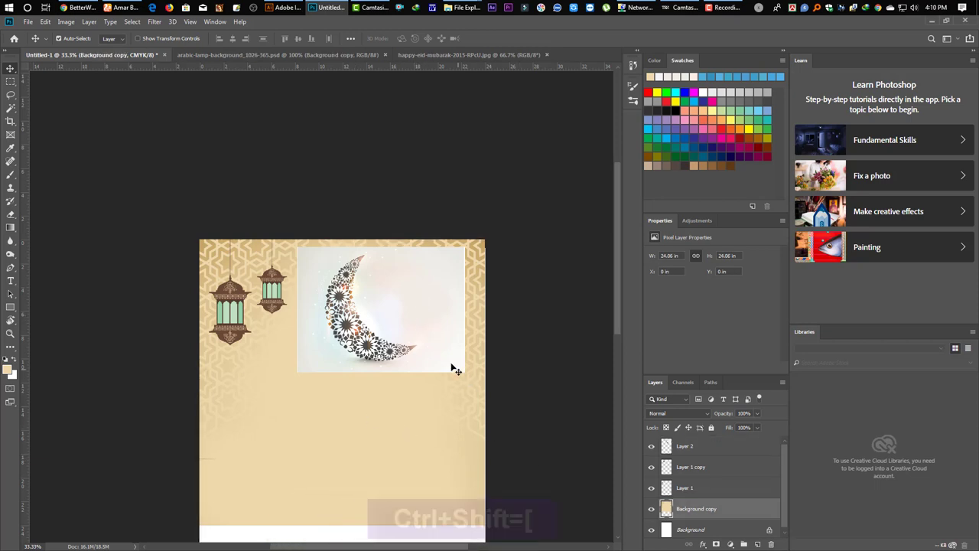
key(i)
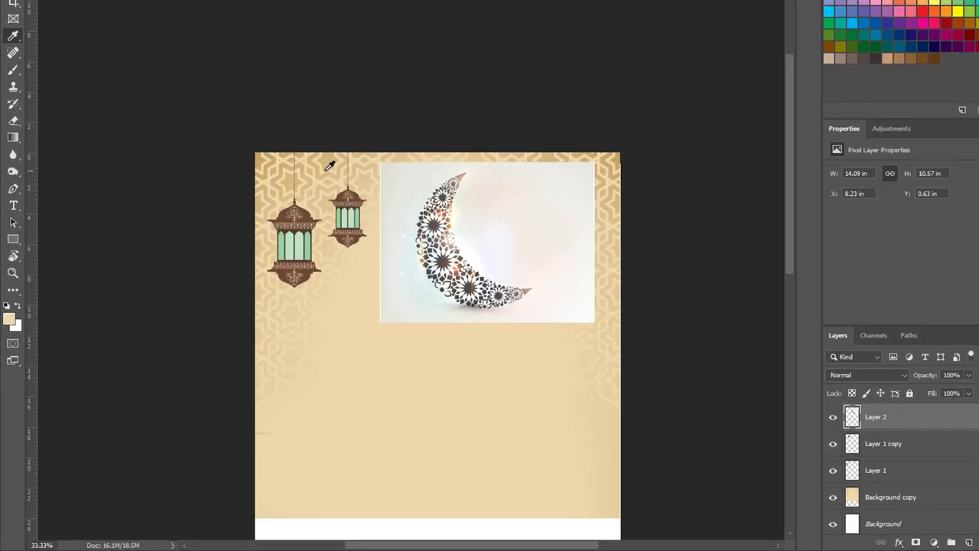
drag(481, 267, 391, 165)
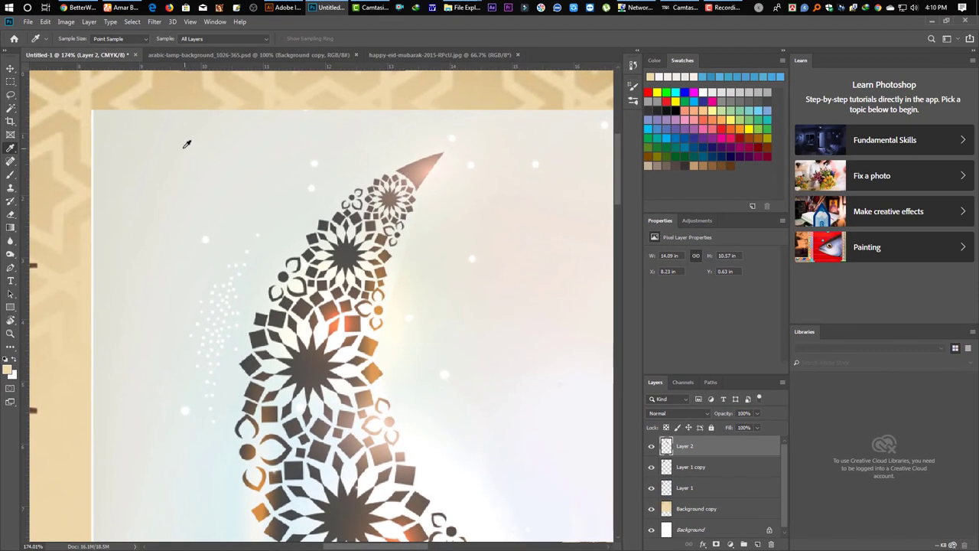
click(183, 151)
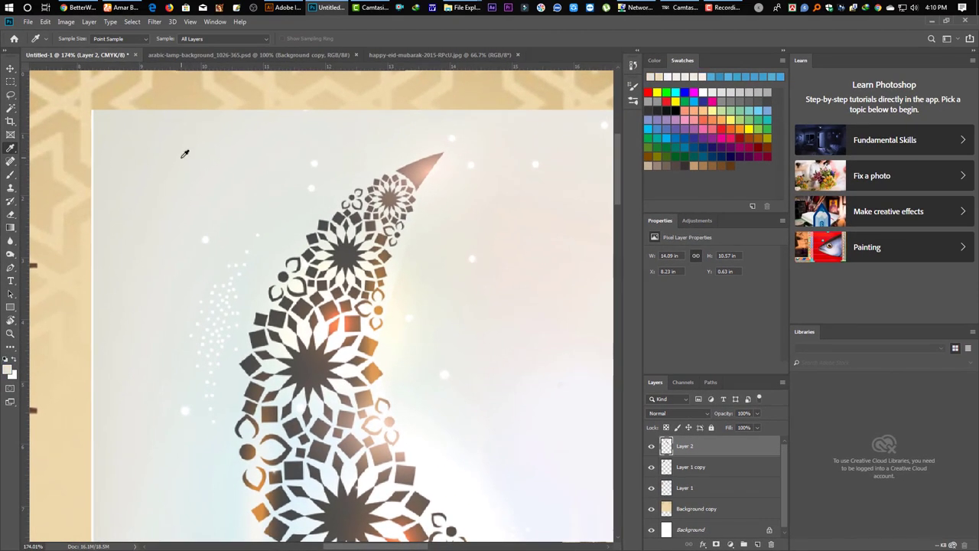
key(ctrl+shift+alt+n)
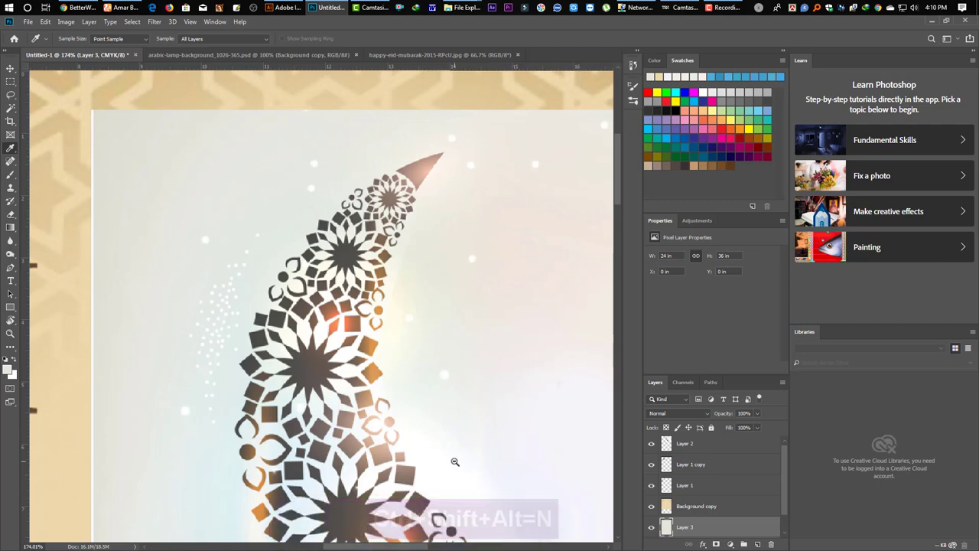
scroll(454, 465, down, 5)
drag(454, 470, 440, 294)
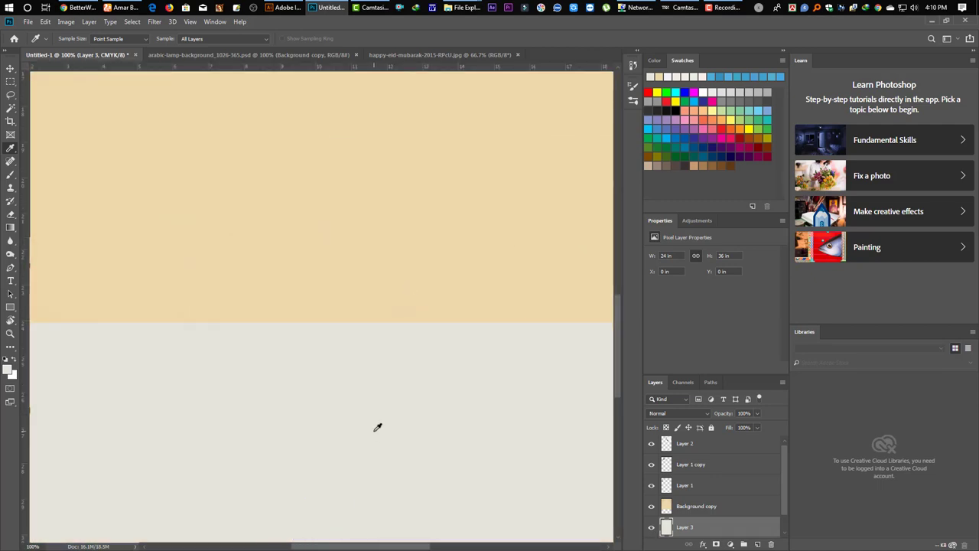
key(v)
scroll(420, 255, down, 2)
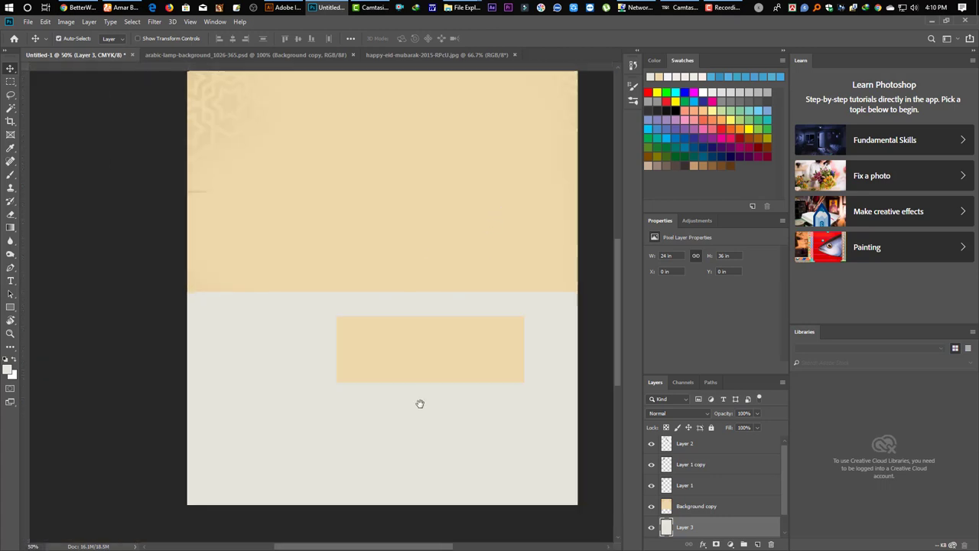
drag(420, 404, 435, 403)
- Erase the hard edges around the crescent moon picture with a smaller soft eraser to blend it into the pattern
click(391, 258)
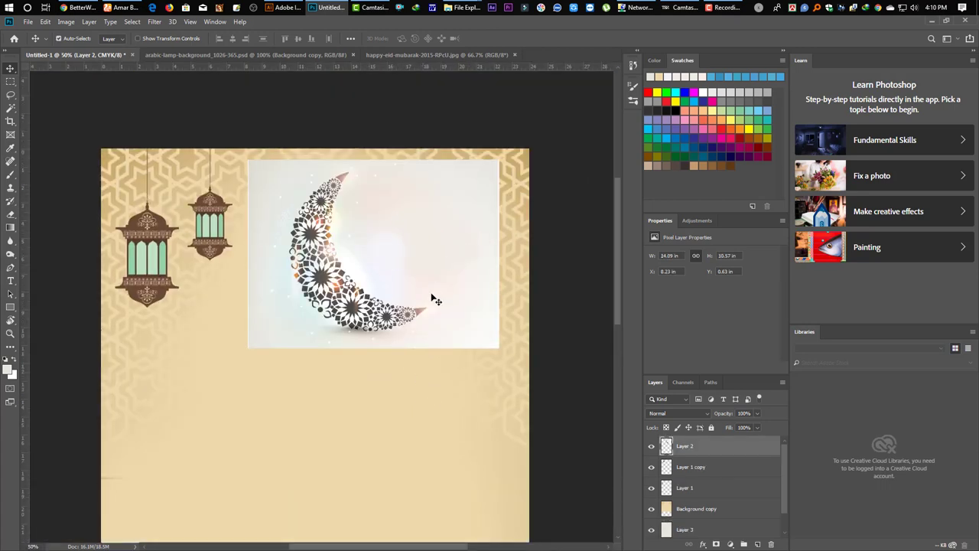
key(e)
key(bracketleft)
key(bracketleft)
key(bracketleft)
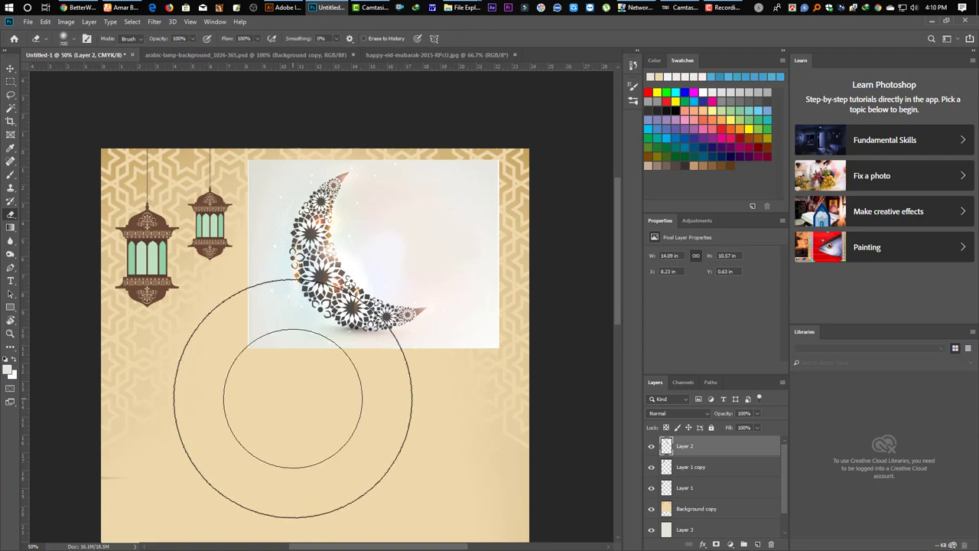
key(bracketleft)
key(bracketleft)
key(bracketleft)
key(bracketleft)
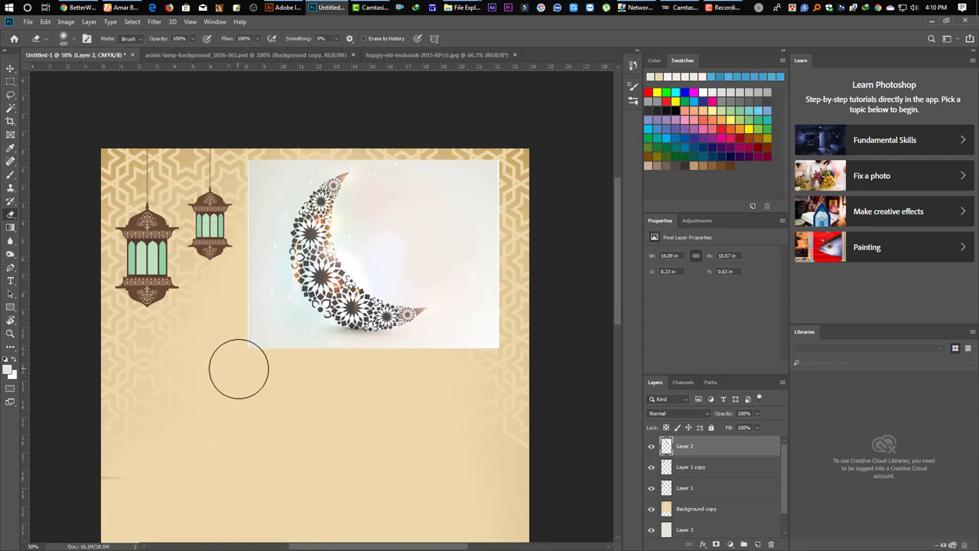
key(bracketleft)
mouse_move(239, 369)
mouse_down()
mouse_move(240, 155)
mouse_move(298, 136)
mouse_move(278, 144)
mouse_move(413, 147)
mouse_move(362, 140)
mouse_up()
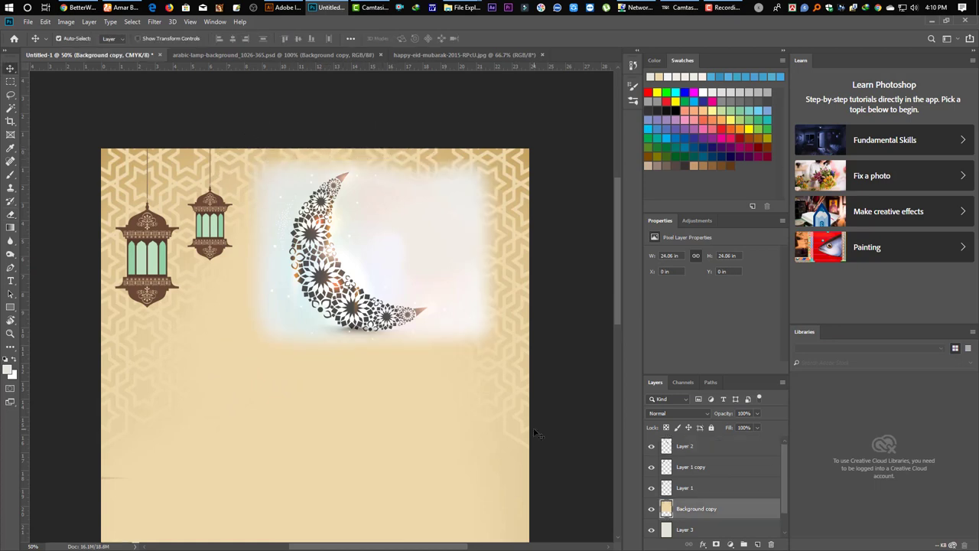
- Reduce the patterned background layer's opacity to 30% and apply Auto Tone to it
key(2)
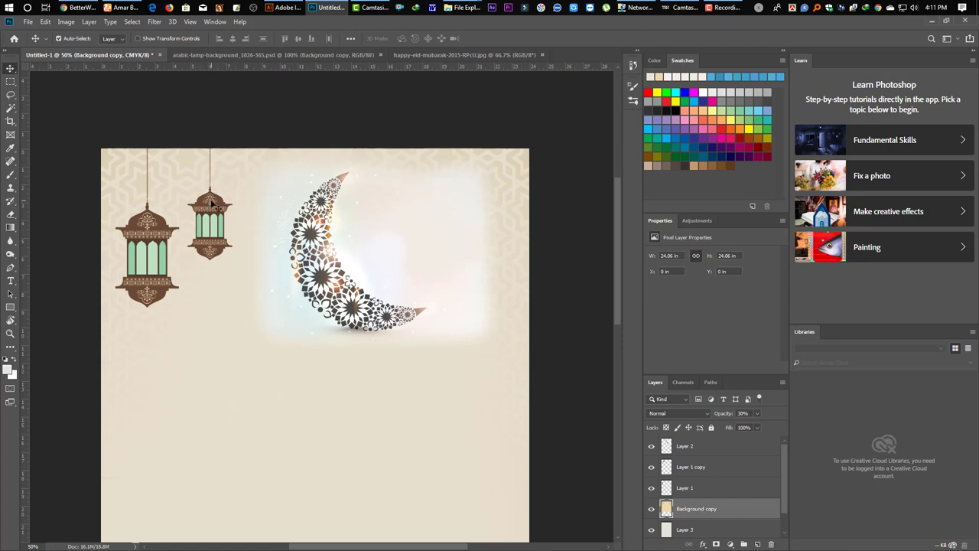
key(ctrl+shift+l)
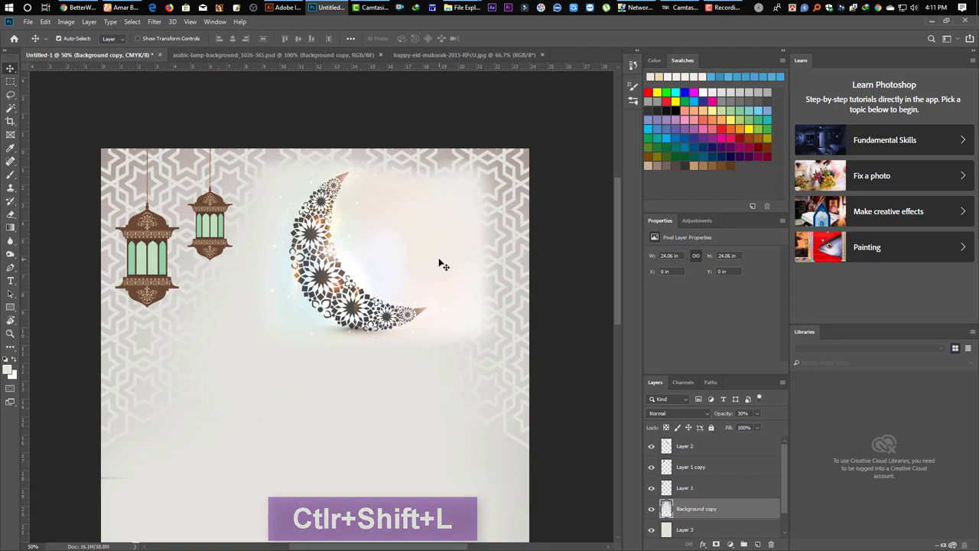
- Erase the lower edge of the patterned background with an 800 px soft eraser so it fades into the gray fill
alt+click(422, 343)
drag(439, 441, 415, 371)
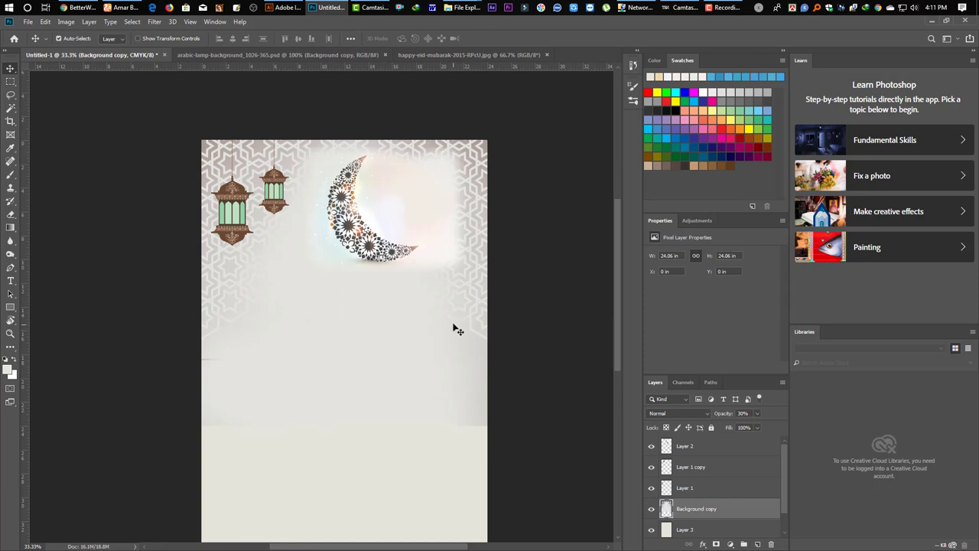
key(e)
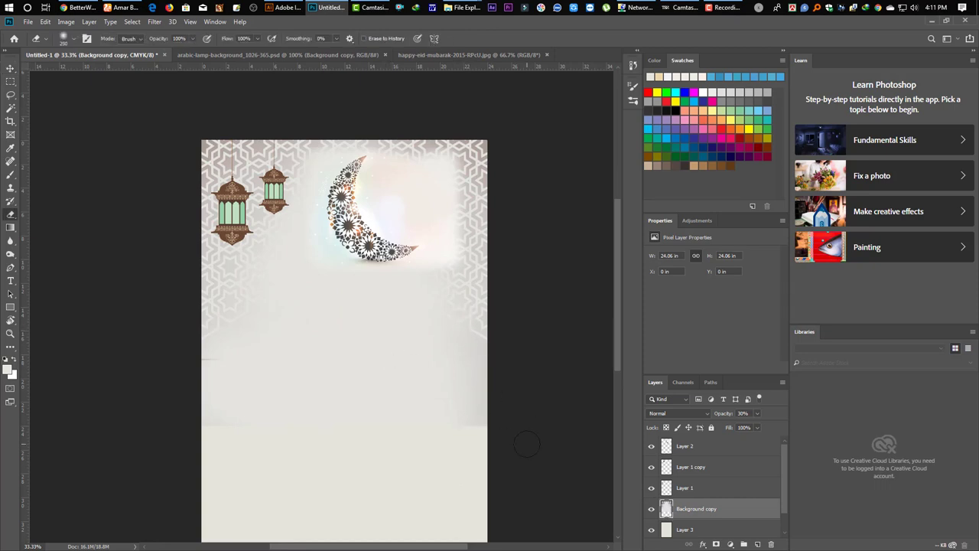
key(])
key(])
key(])
key(])
key(])
key(])
mouse_move(538, 433)
mouse_down()
mouse_move(167, 403)
mouse_move(250, 403)
mouse_move(422, 437)
mouse_up()
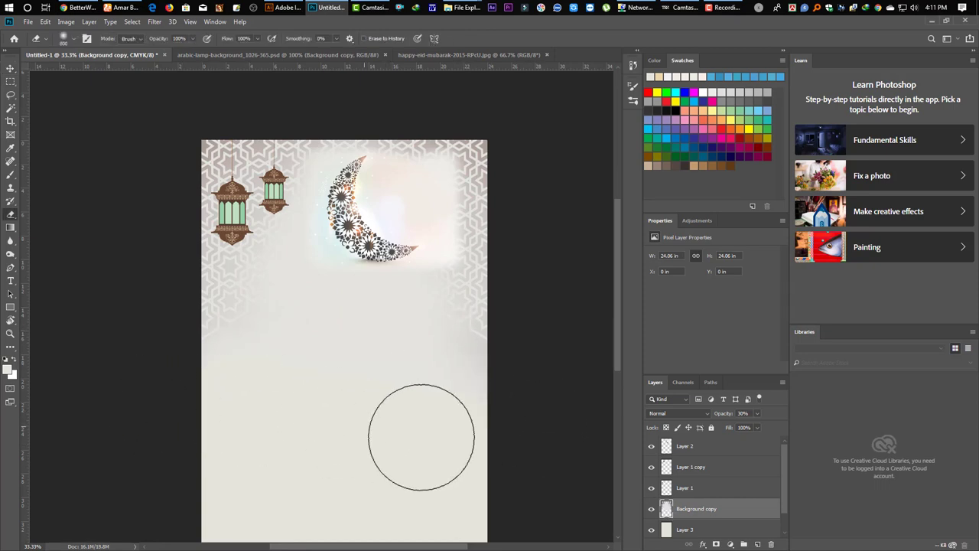
- Lower the patterned background layer's opacity to 10%
key(v)
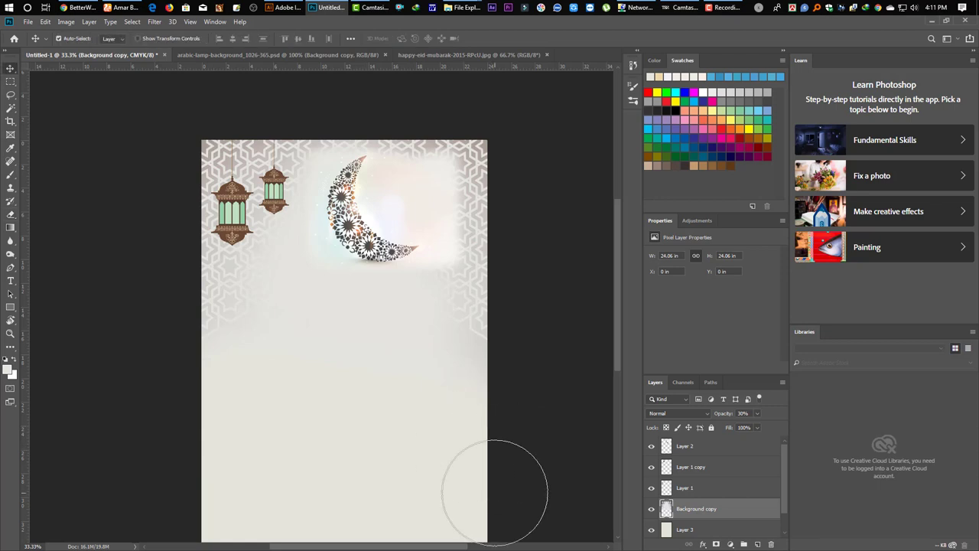
key(2)
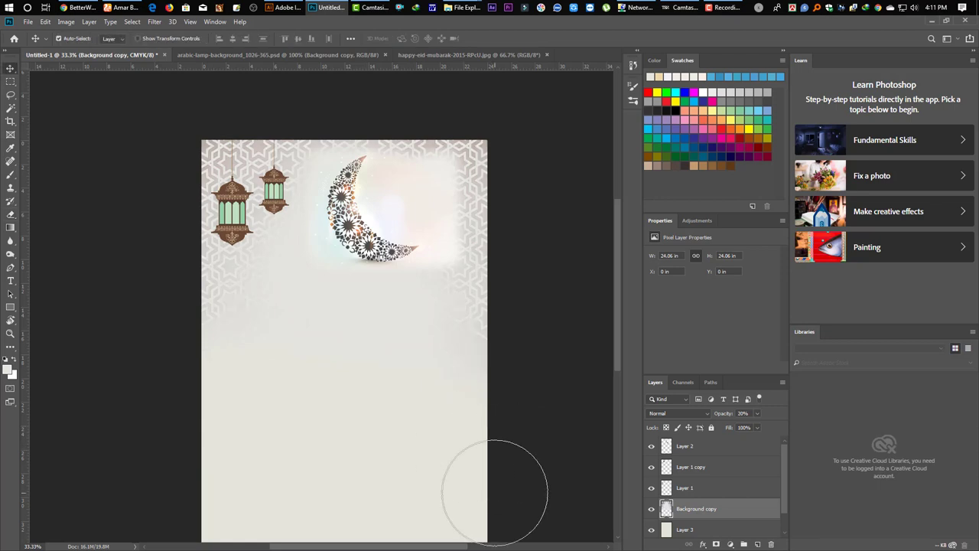
key(1)
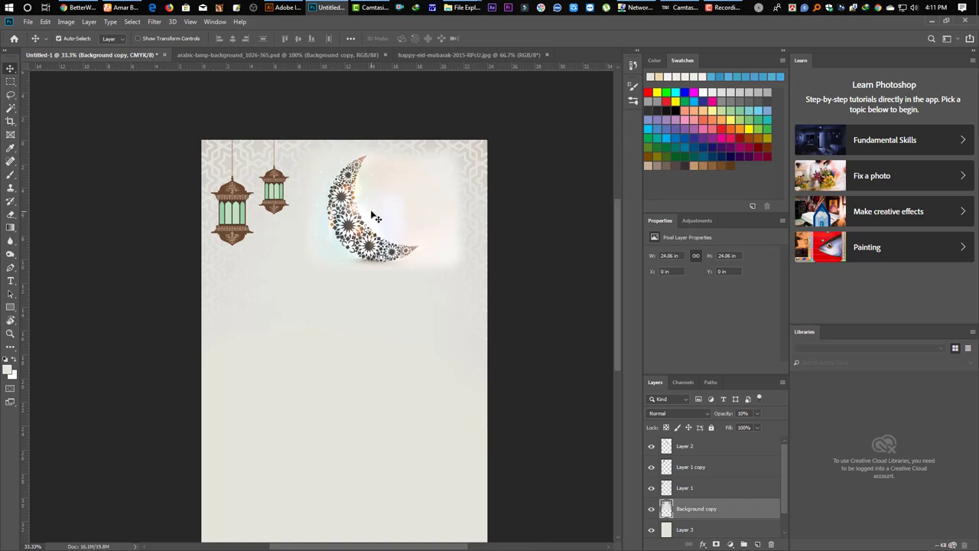
- Shift the crescent moon picture right to about X 9.47 in and soften its remaining rectangular edges with a 400 px eraser
drag(376, 217, 403, 218)
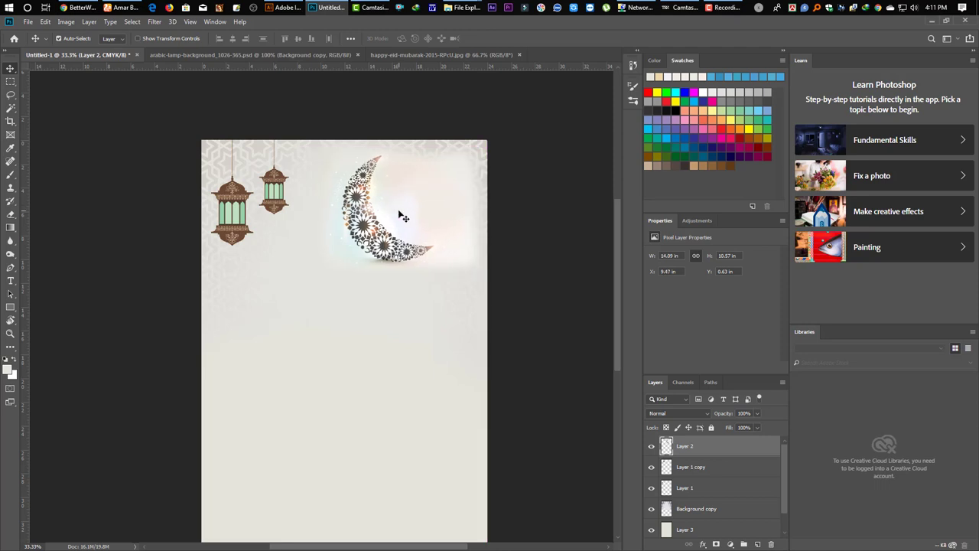
key(w)
key(e)
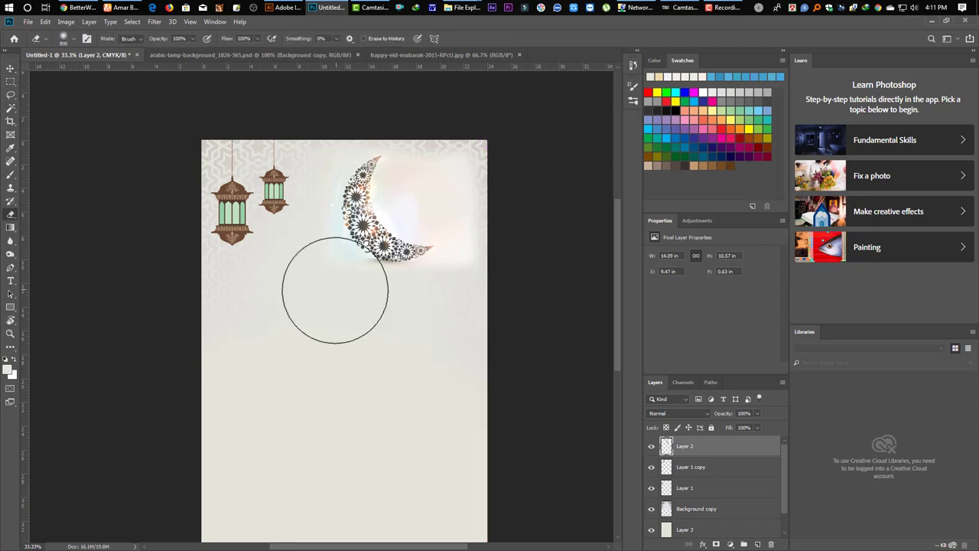
key(bracketleft)
key(bracketleft)
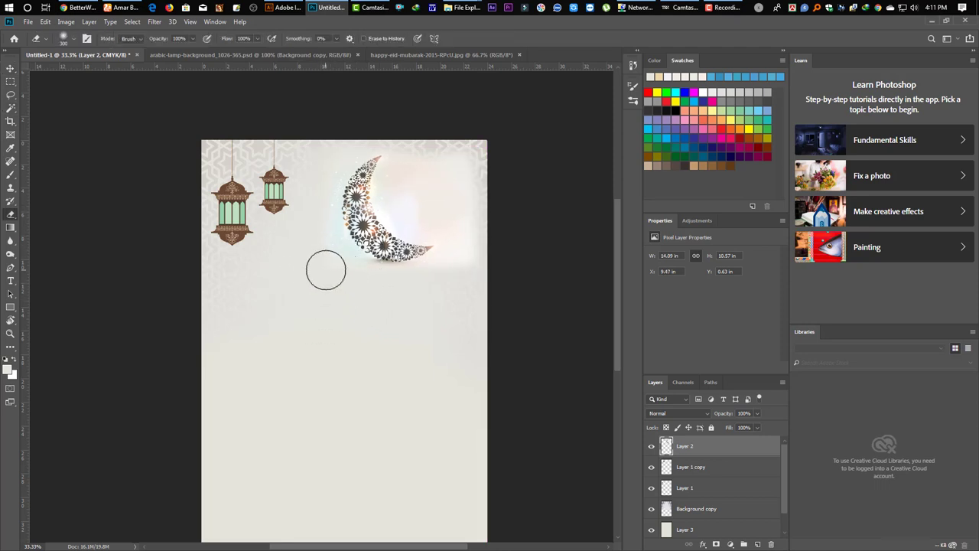
key(bracketright)
mouse_move(420, 120)
mouse_down()
mouse_move(484, 181)
mouse_move(485, 207)
mouse_up()
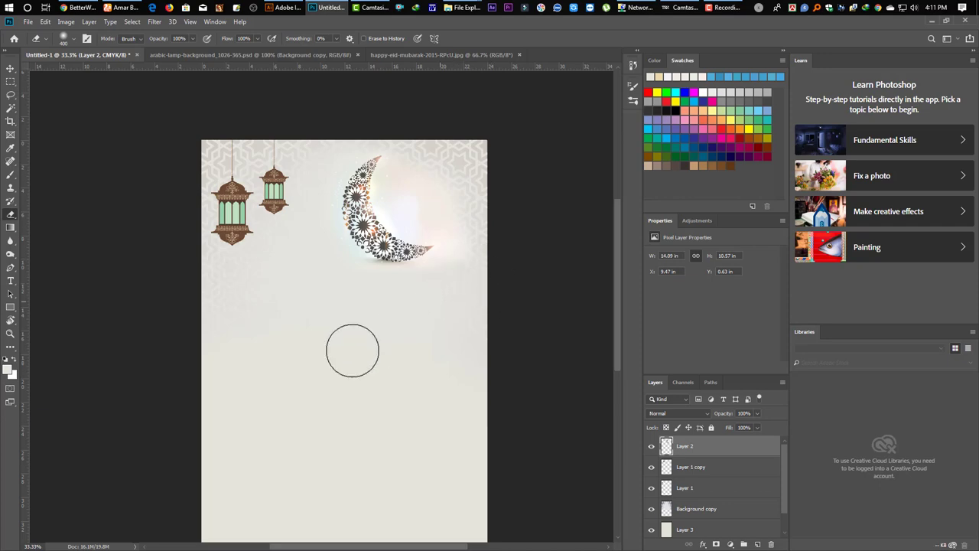
- Move the crescent moon picture slightly down to about Y 0.99 in
key(ctrl+minus)
key(v)
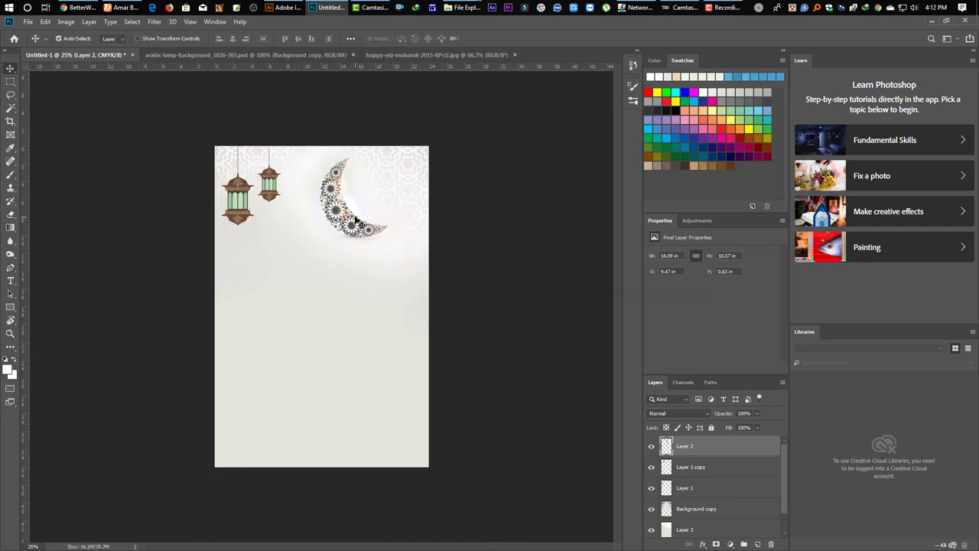
drag(464, 224, 463, 230)
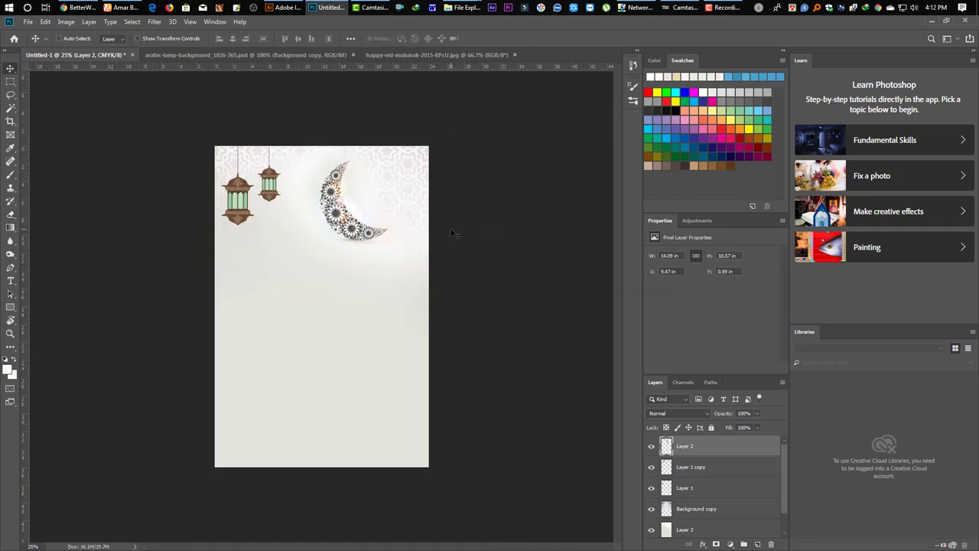
- Save the poster under the file name Back in Photoshop PSD format
key(ctrl+s)
key(Escape)
key(ctrl+shift+s)
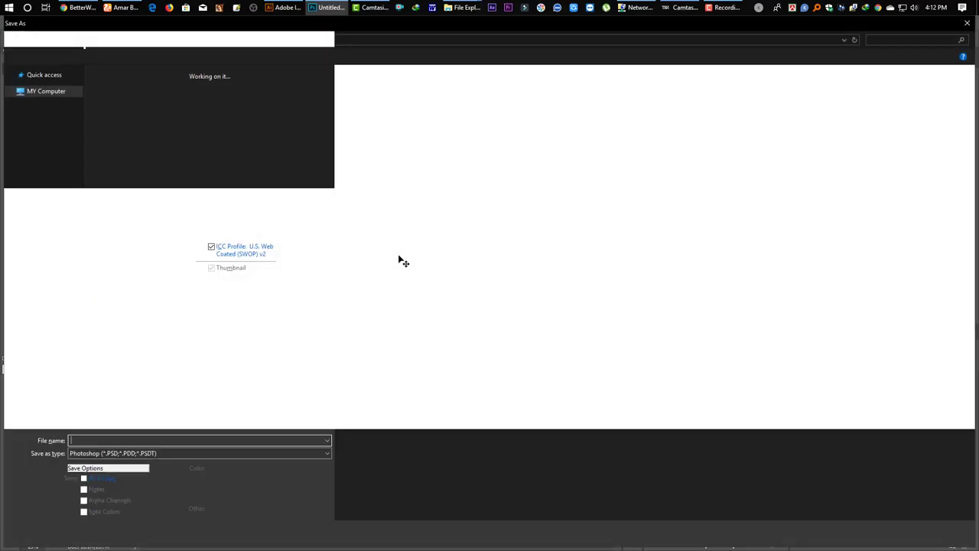
text(Back)
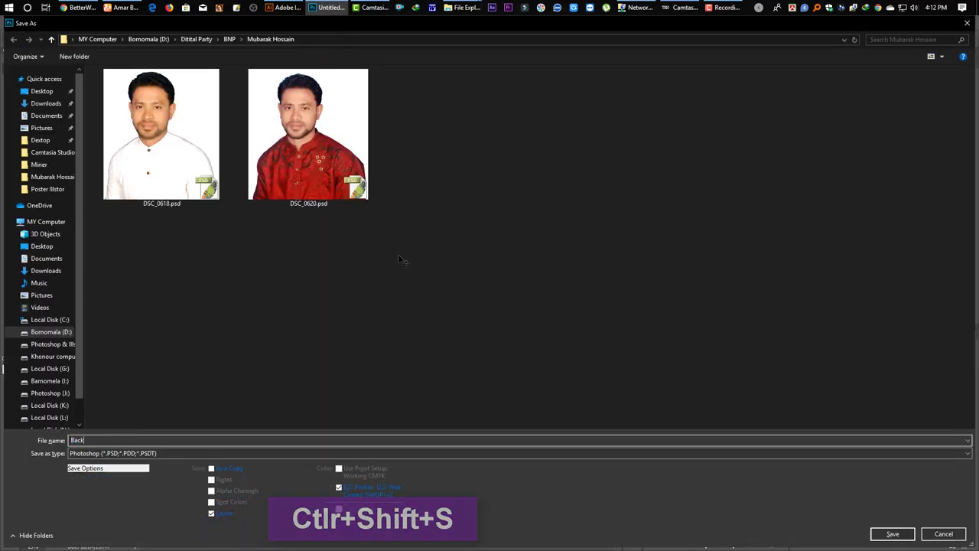
key(Return)
key(ctrl)
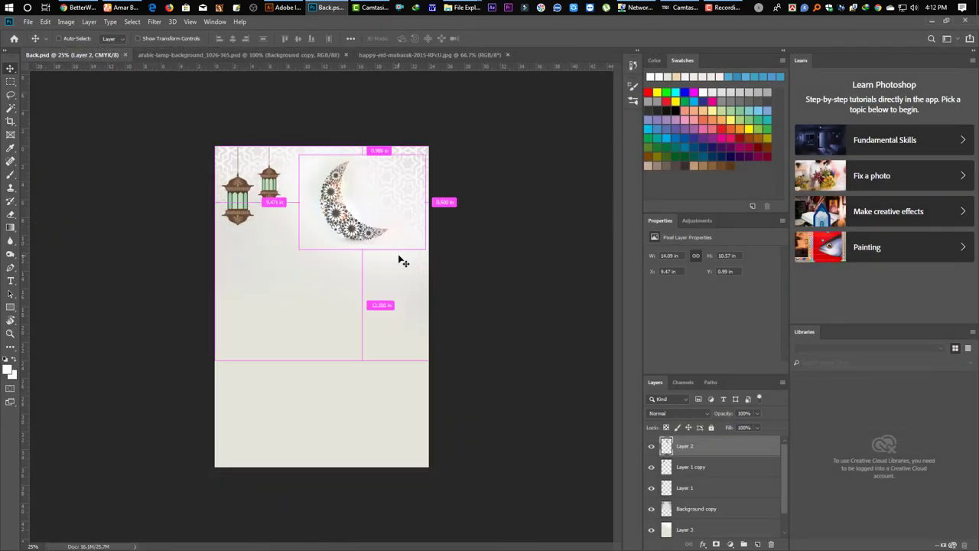
key(ctrl)
- Open DSC_0620.psd and bring its cut-out portrait into the Back.psd poster as a new layer
key(ctrl+o)
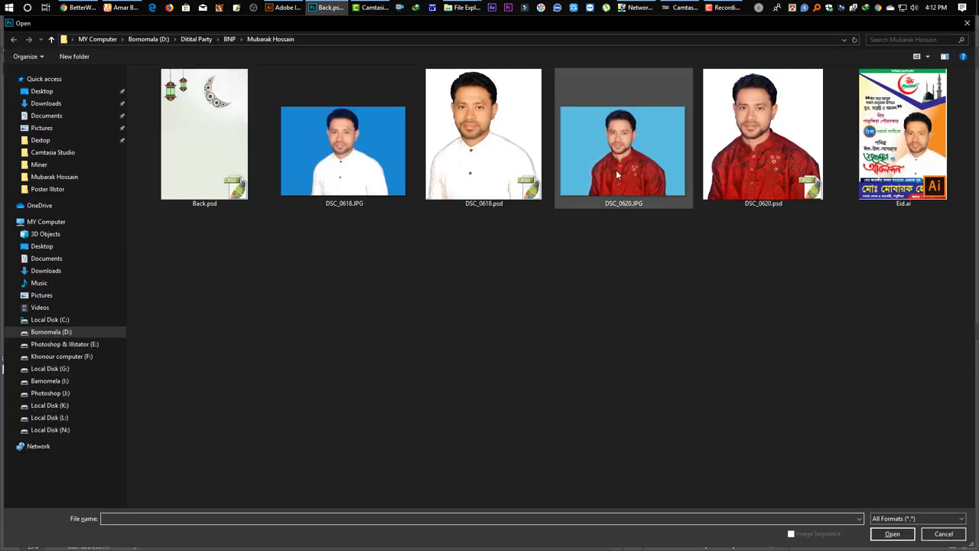
click(762, 141)
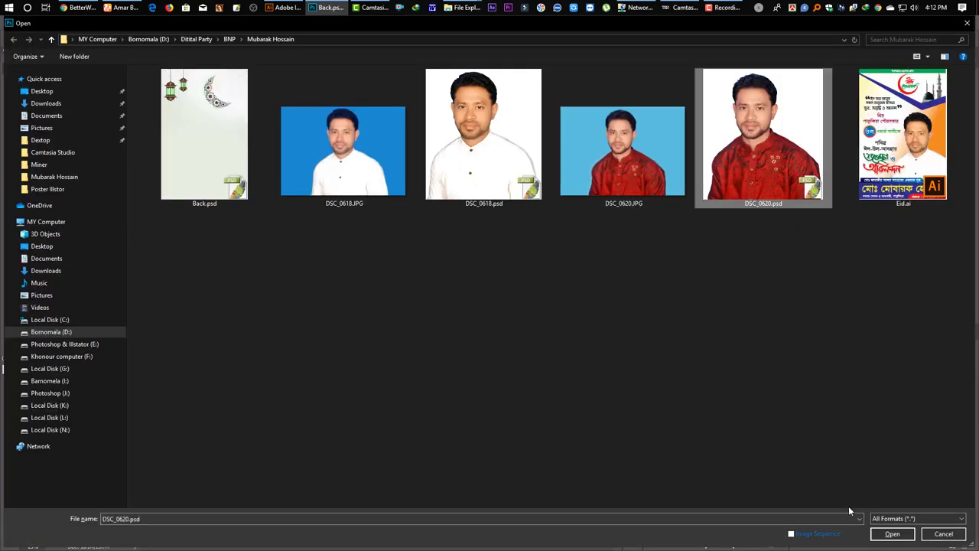
click(889, 535)
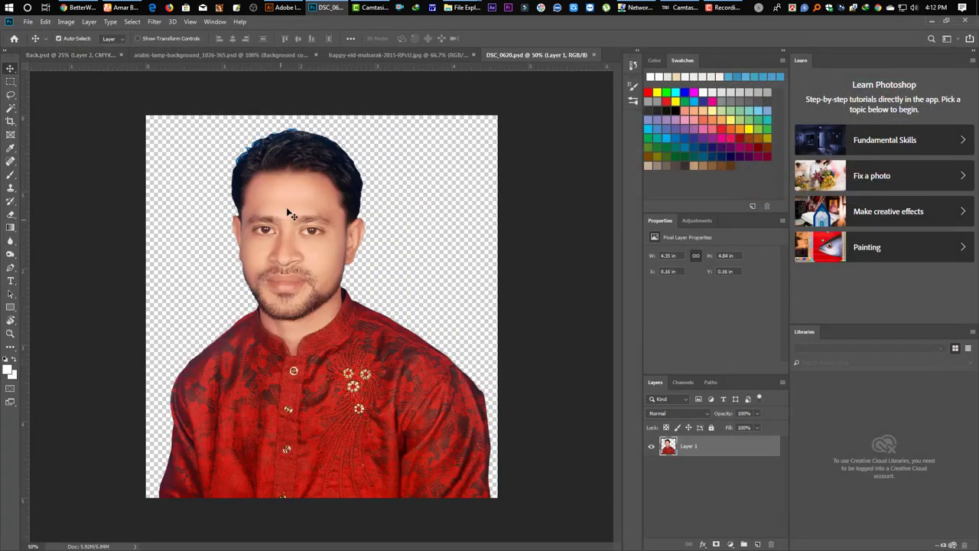
drag(298, 178, 380, 353)
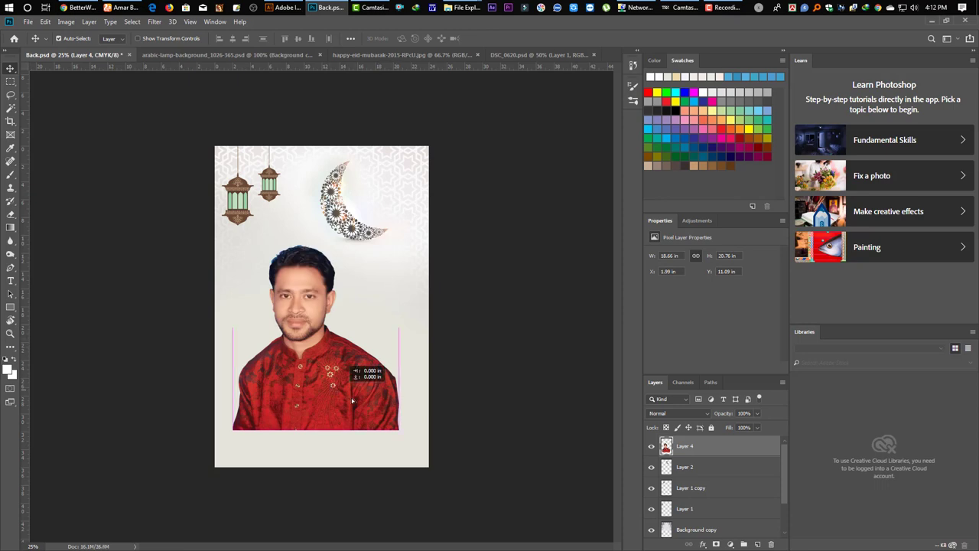
- Enlarge the portrait to about 21.96 × 24.44 in and place it in the poster's lower right at about X 7.37 in, Y 11.56 in
drag(336, 383, 395, 423)
key(ctrl+t)
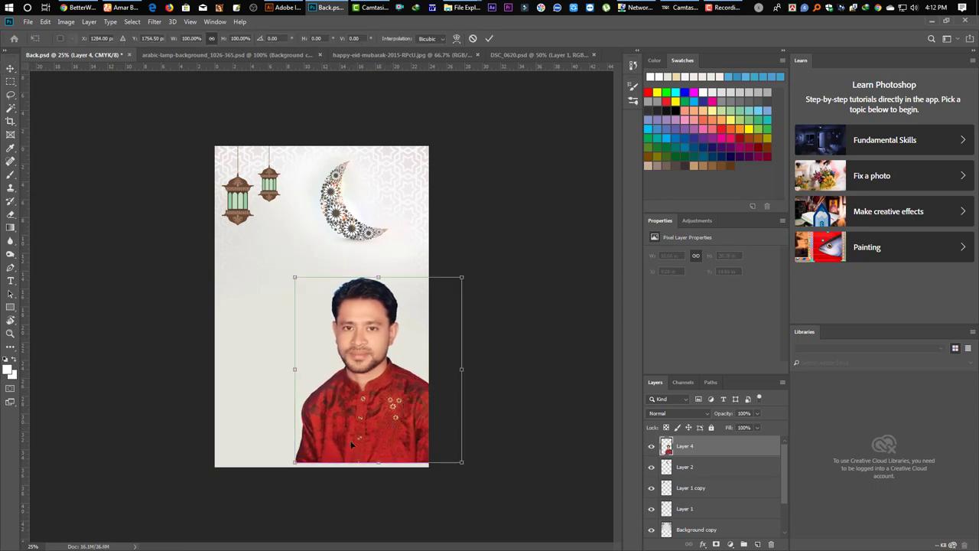
drag(297, 368, 281, 369)
drag(368, 428, 374, 408)
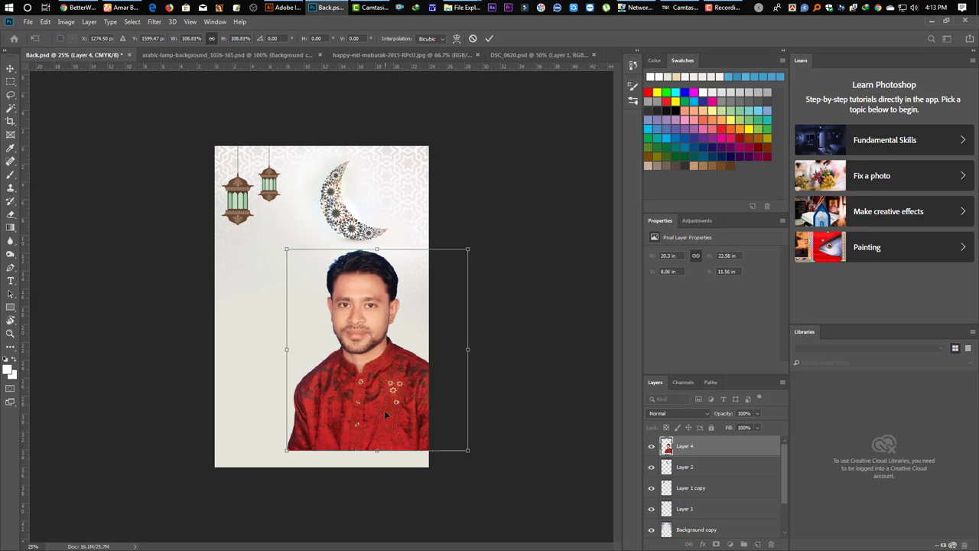
drag(392, 395, 391, 412)
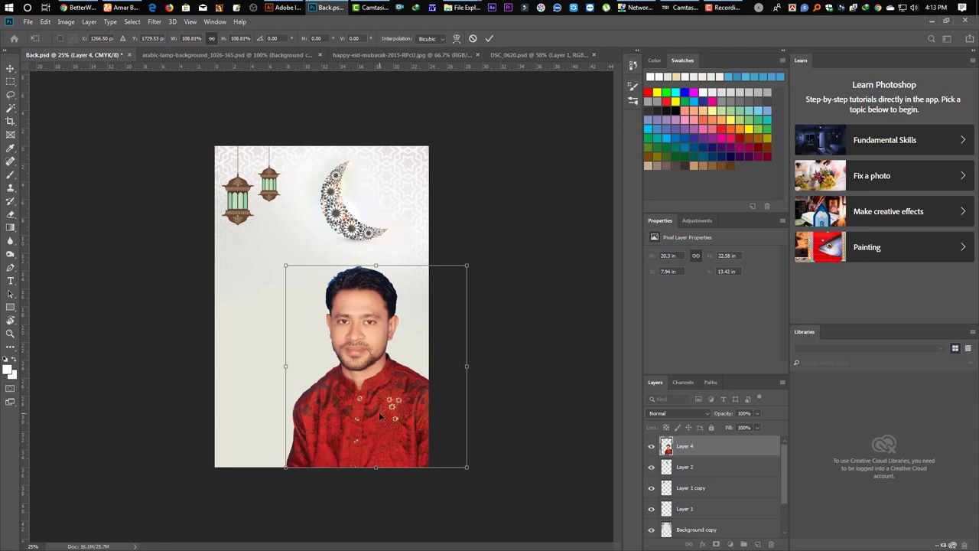
drag(377, 265, 378, 249)
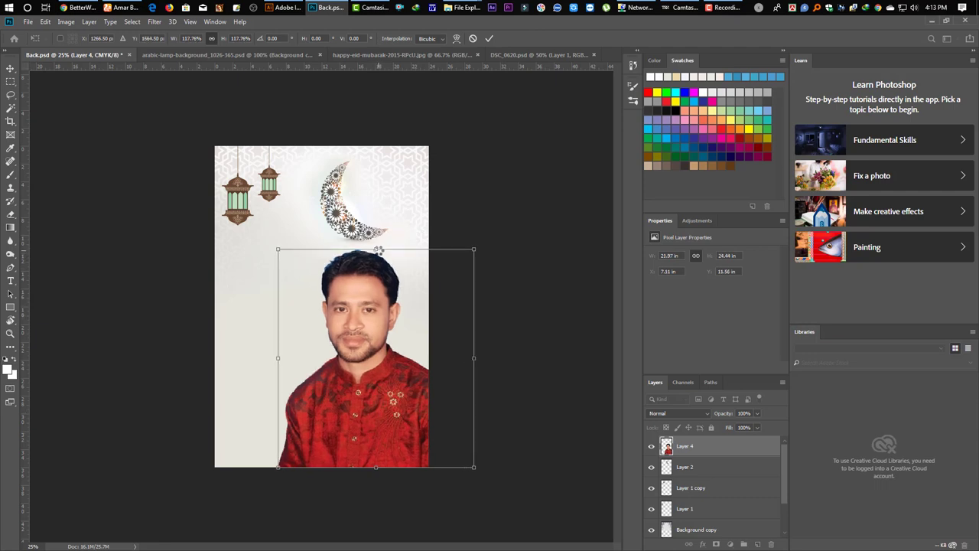
key(Return)
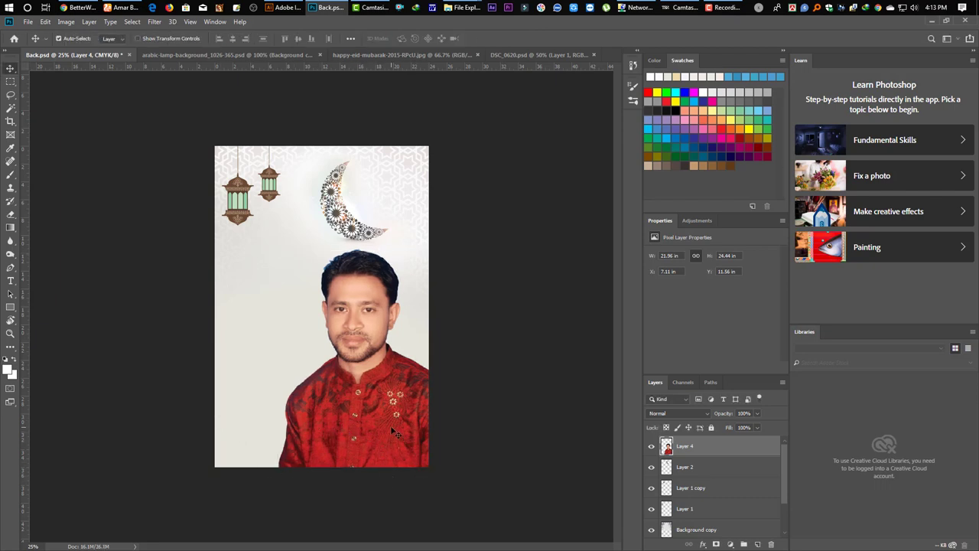
drag(392, 434, 398, 430)
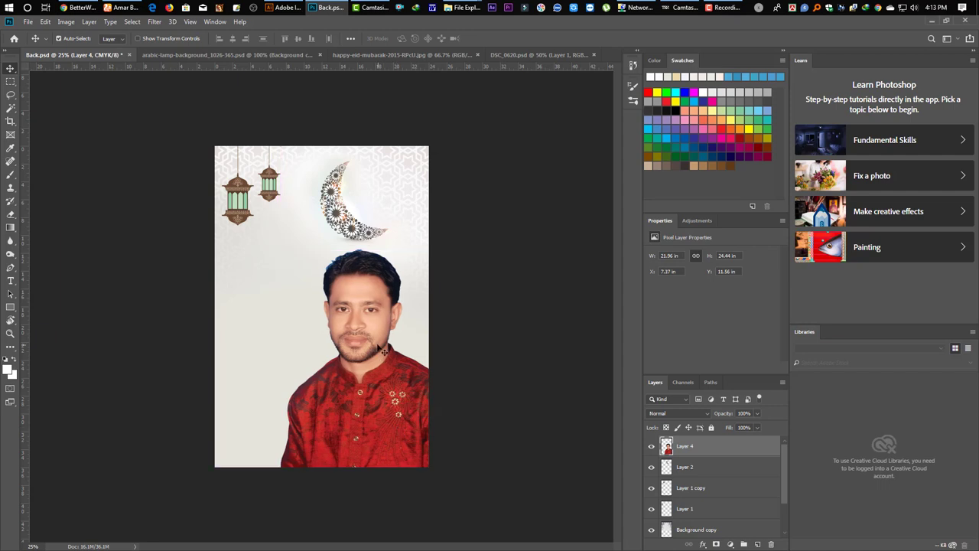
- Check the portrait's hair edges up close and open the original photo DSC_0620.JPG
scroll(354, 264, up, 2)
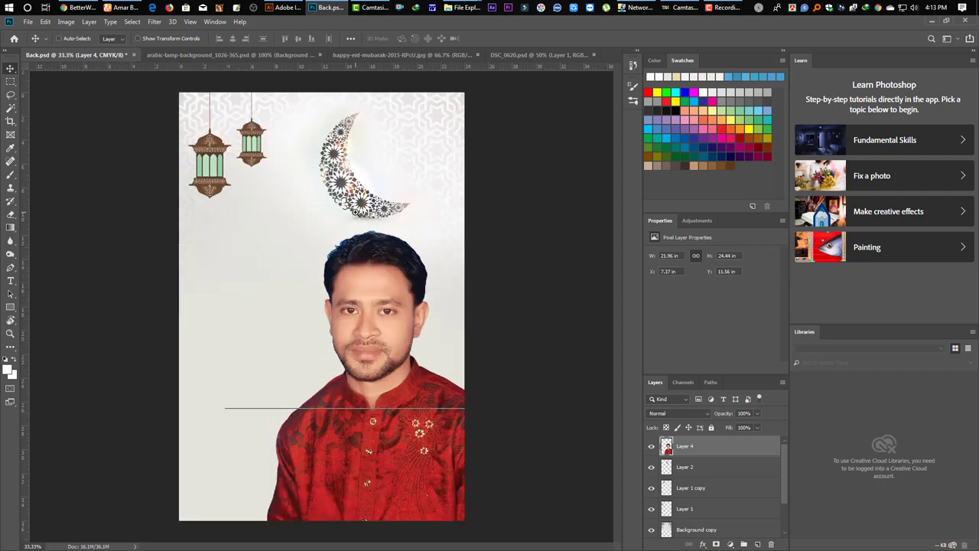
scroll(358, 278, up, 4)
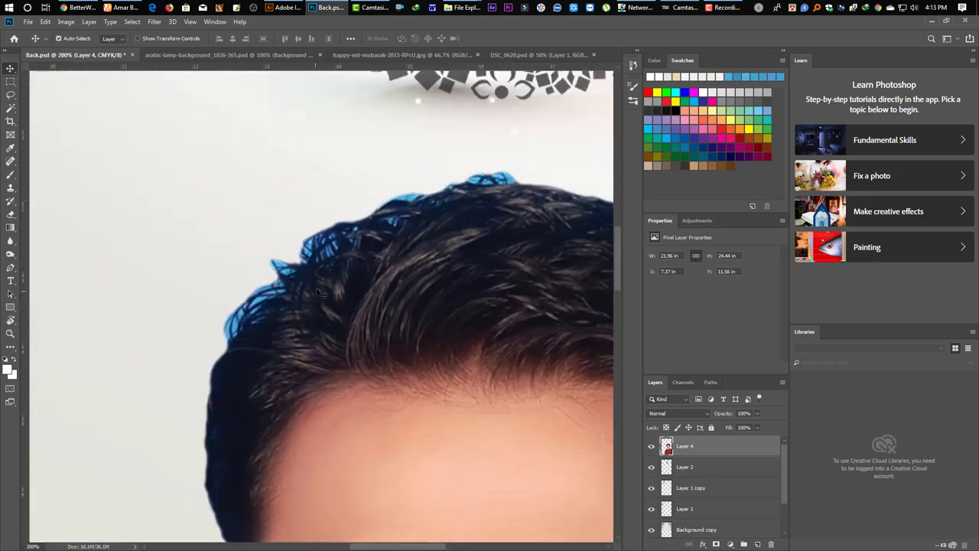
scroll(443, 226, down, 3)
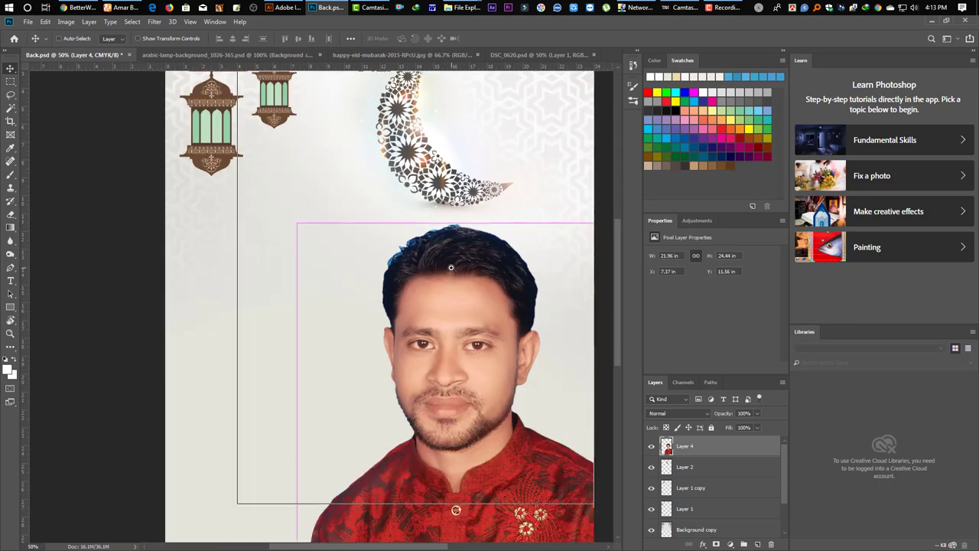
scroll(413, 248, up, 2)
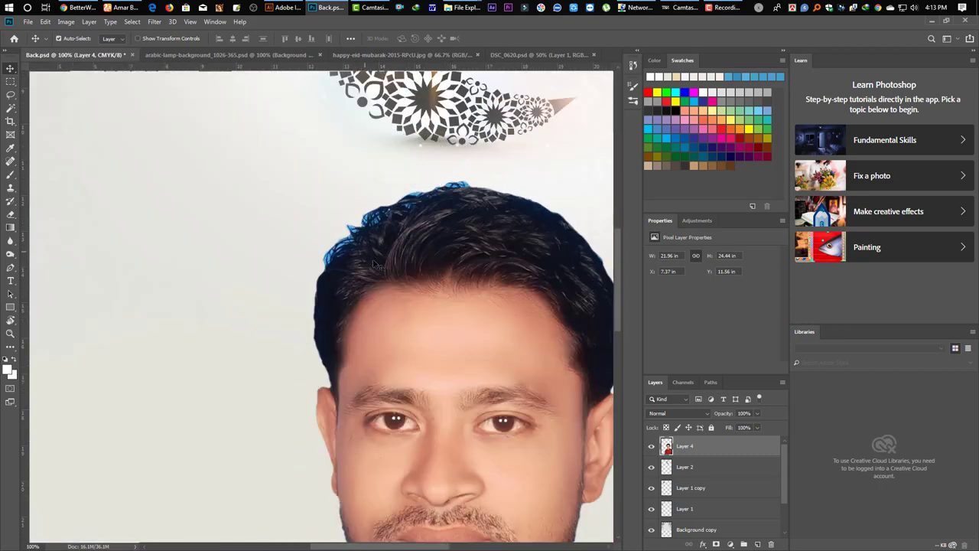
click(332, 11)
click(328, 9)
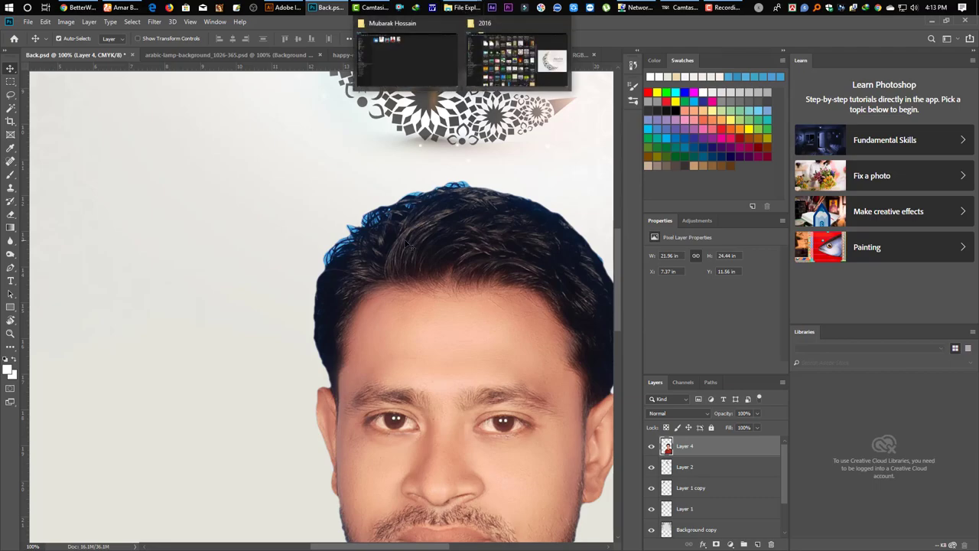
key(ctrl+o)
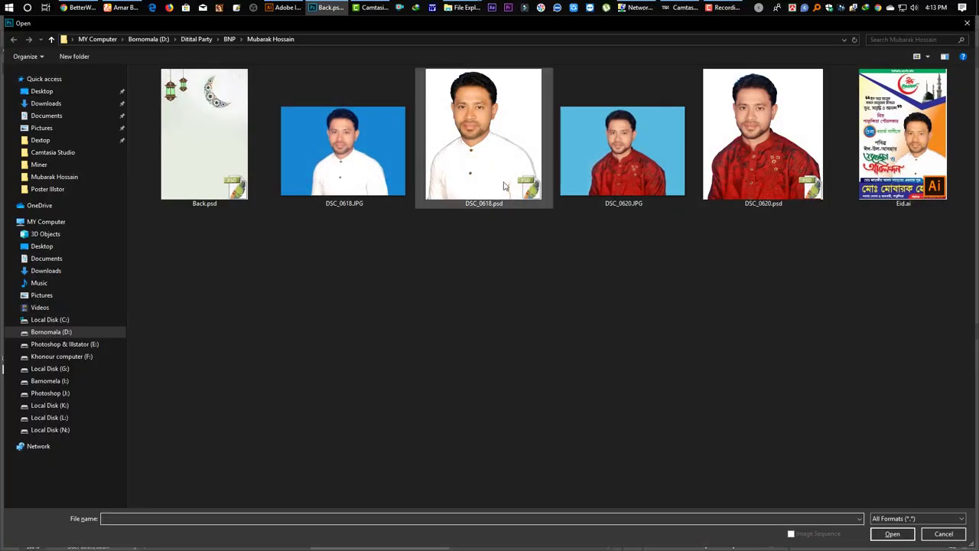
double_click(621, 156)
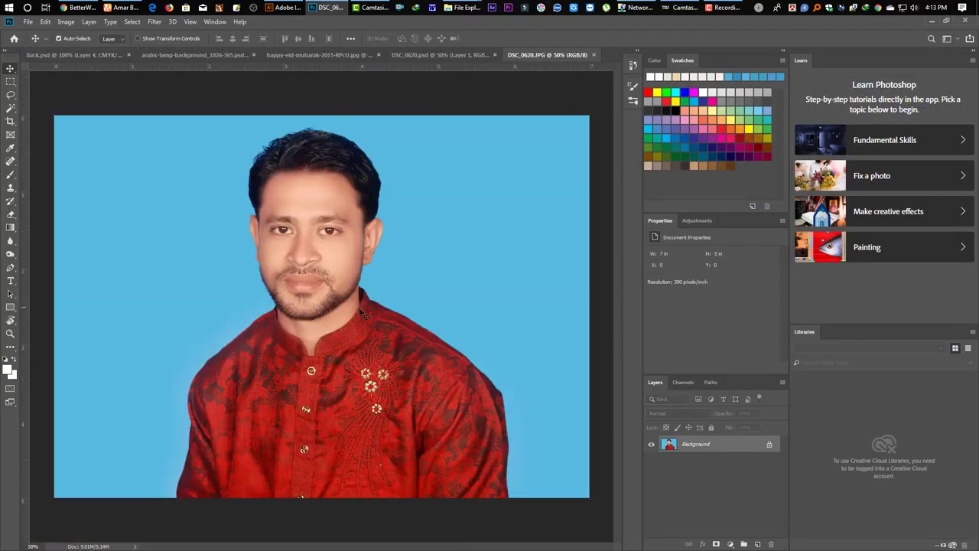
- Duplicate the photo's Background layer twice, hide Layer 1 and fill the Background layer with dark blue
key(ctrl+j)
key(ctrl+j)
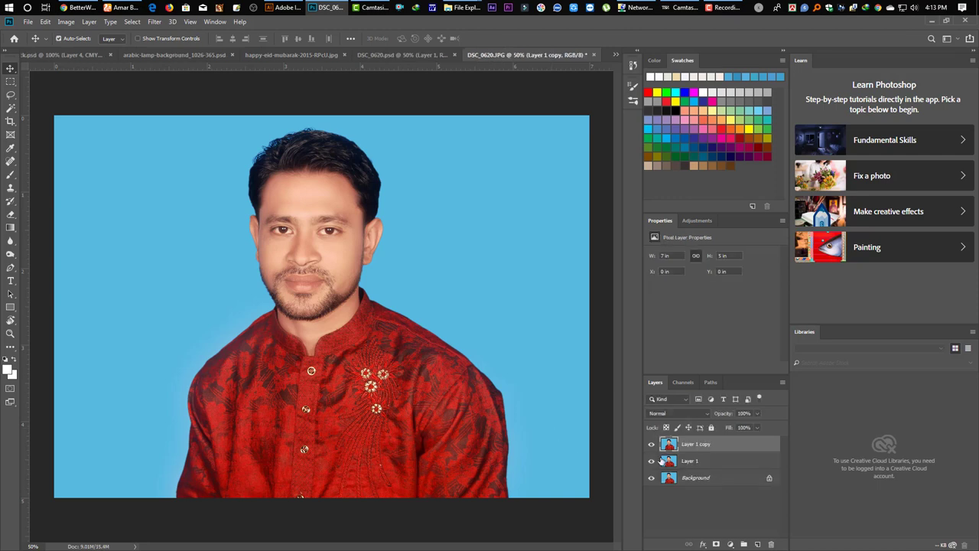
click(681, 479)
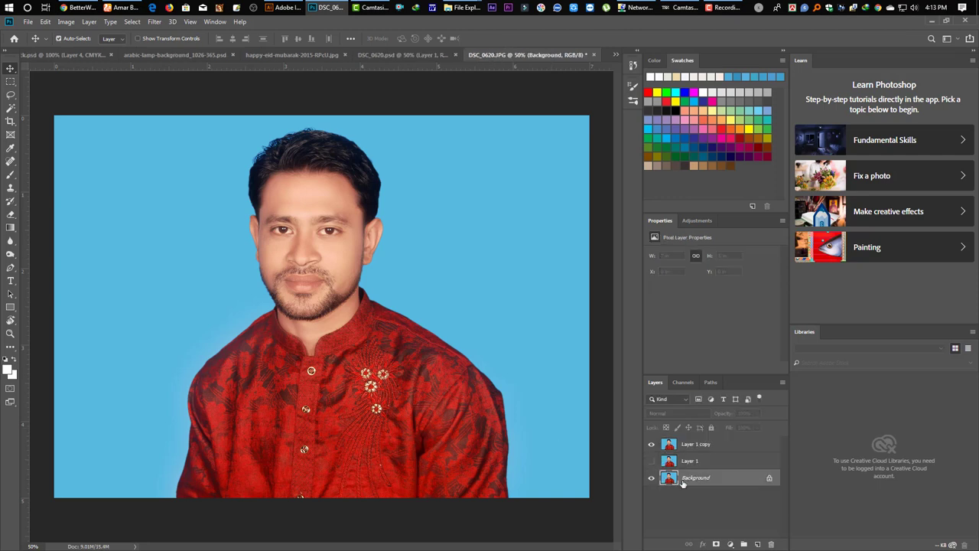
click(710, 145)
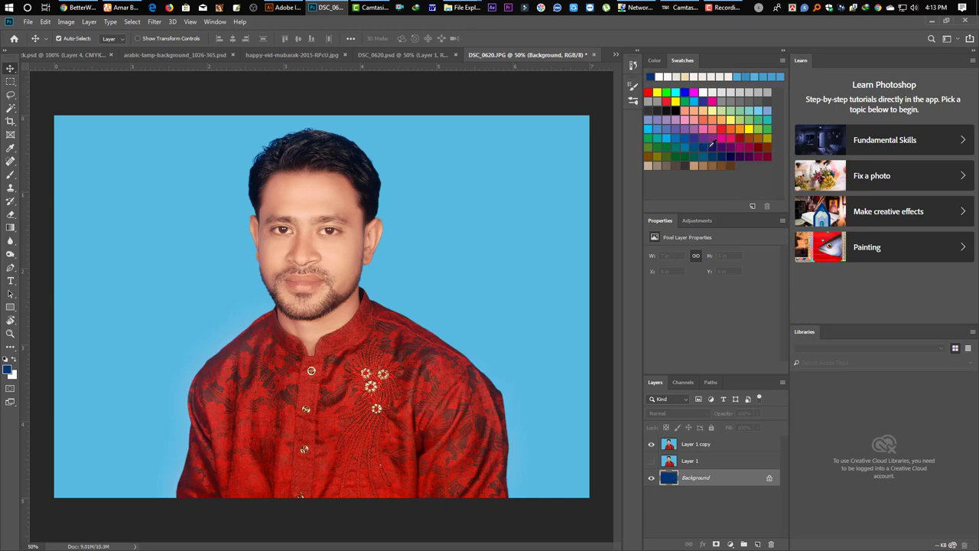
- On Layer 1 copy, outline the upper-left hair edge with a closed Pen path and convert it to a selection feathered by 3 pixels
click(678, 445)
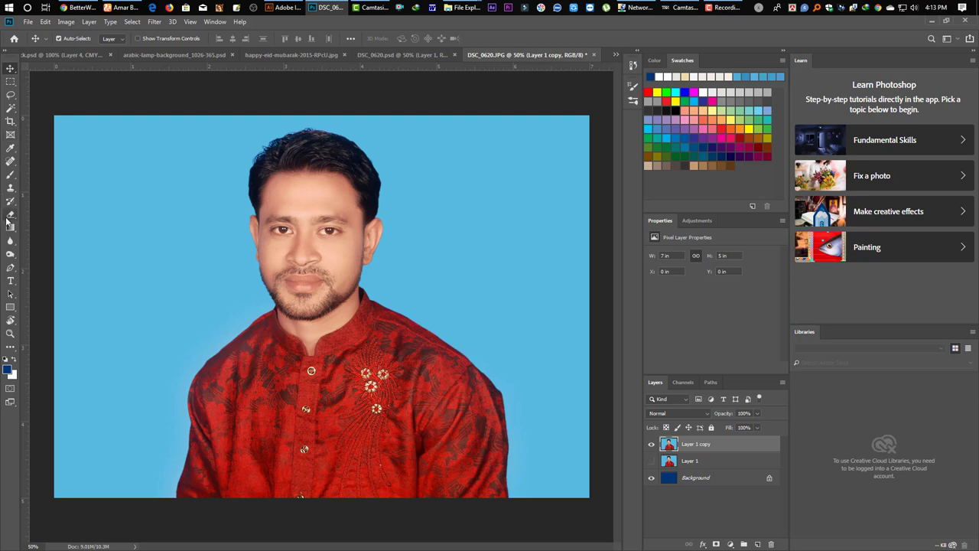
click(11, 267)
scroll(291, 144, up, 3)
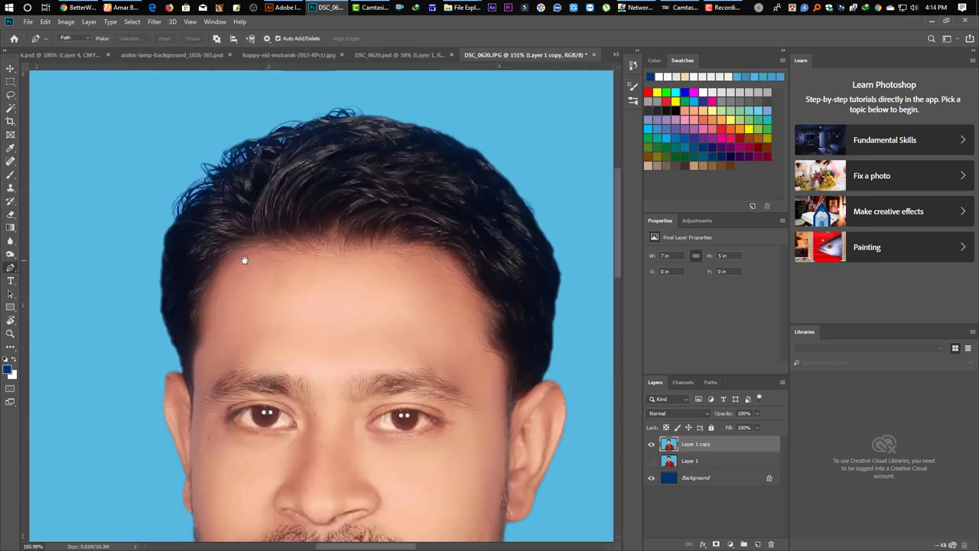
click(185, 380)
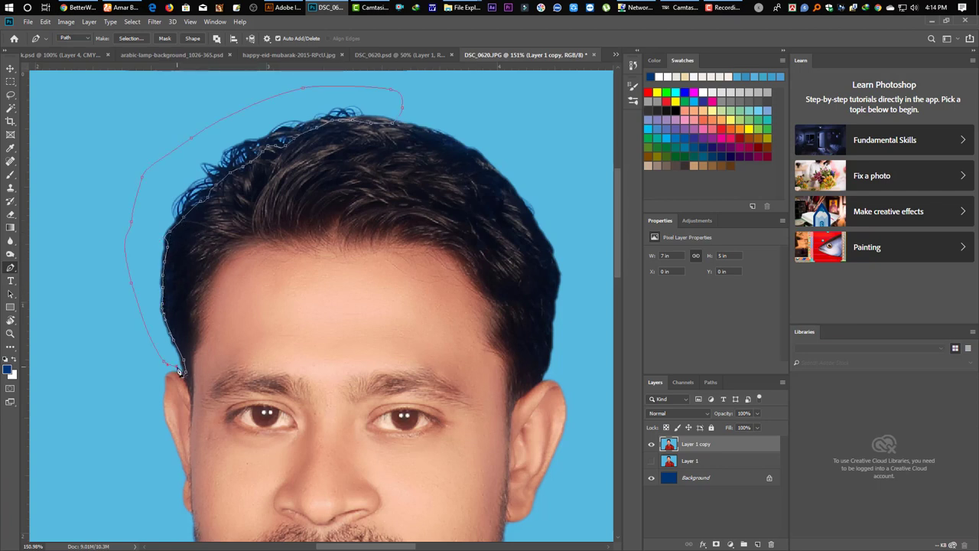
key(ctrl+Return)
key(shift+F6)
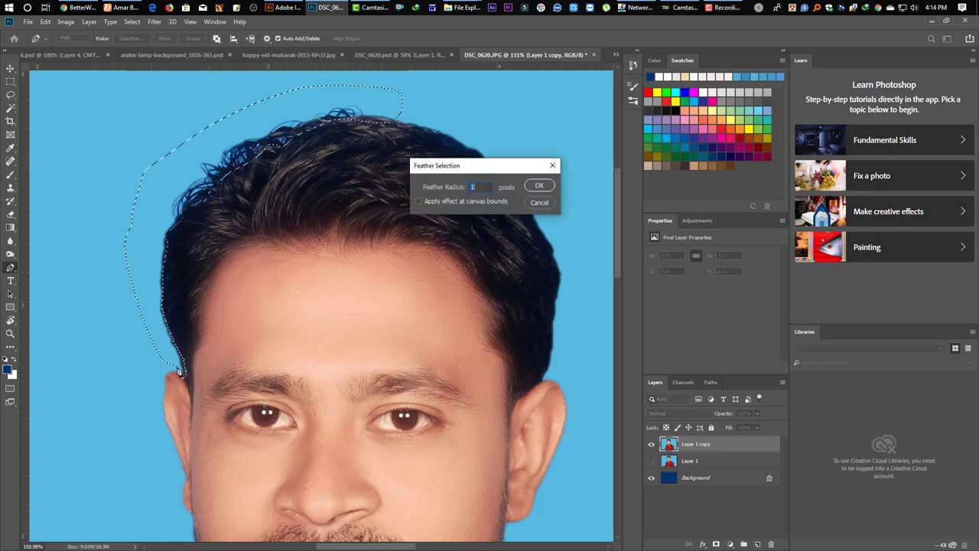
text(3)
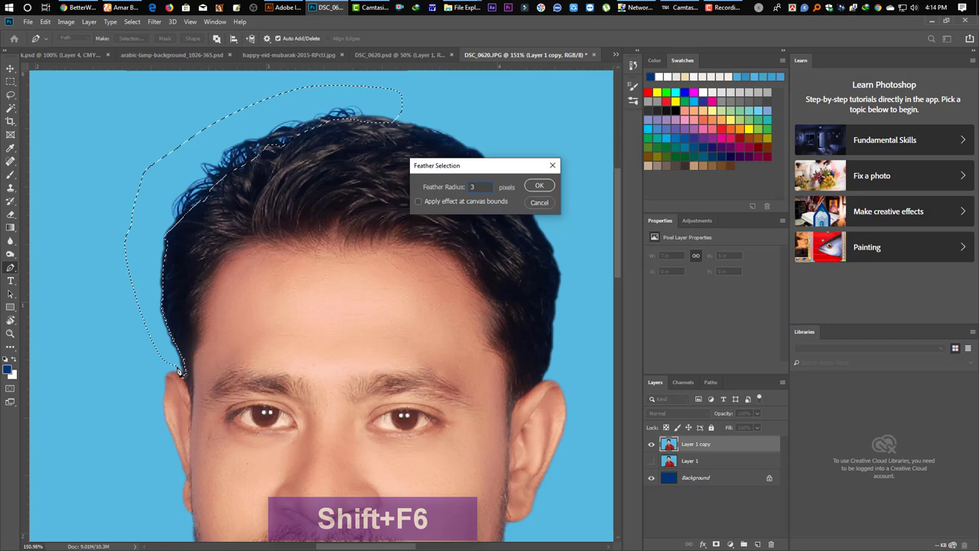
key(Return)
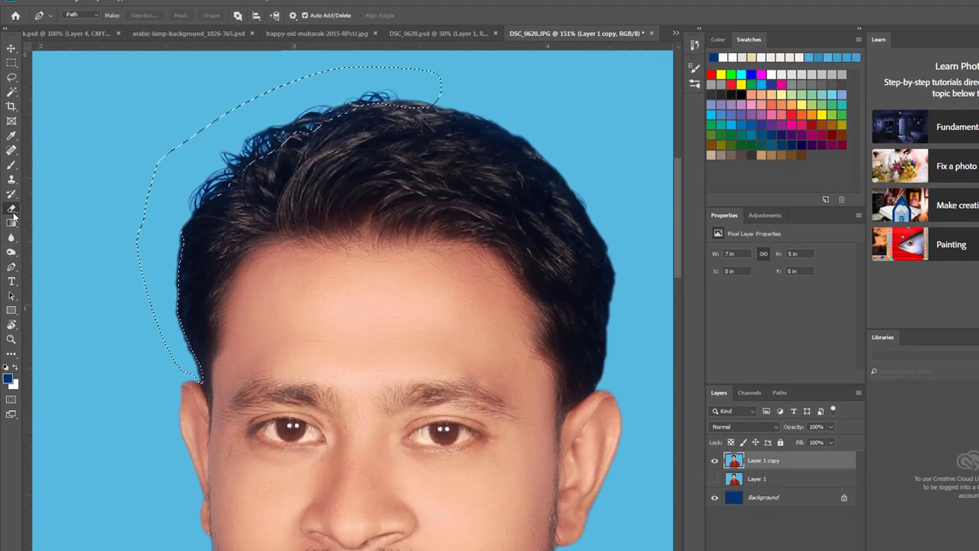
- Remove the light-blue backdrop around the selected hair strands with the Background Eraser, and clear the selection
right_click(10, 214)
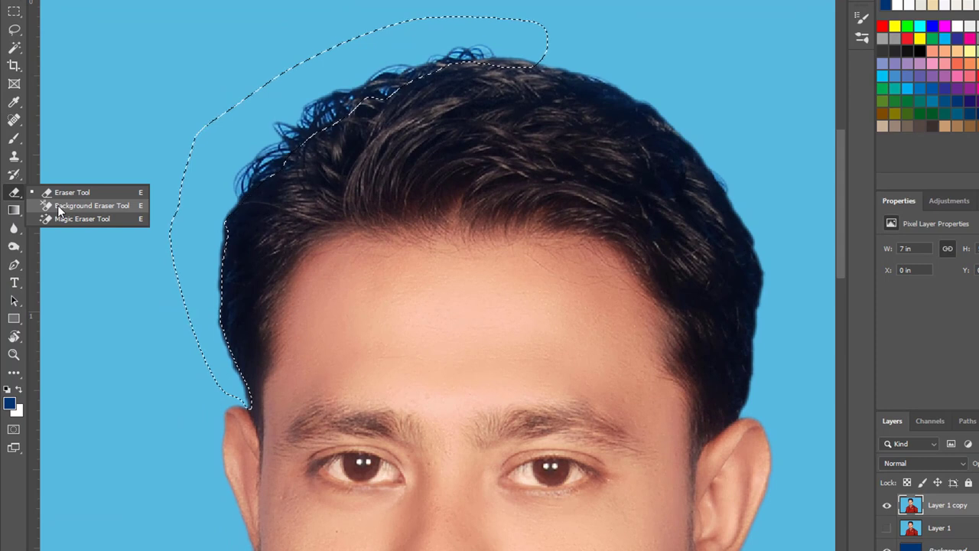
click(60, 206)
mouse_move(205, 192)
mouse_down()
mouse_move(313, 86)
mouse_move(392, 44)
mouse_move(409, 55)
mouse_move(536, 35)
mouse_move(446, 27)
mouse_move(586, 44)
mouse_up()
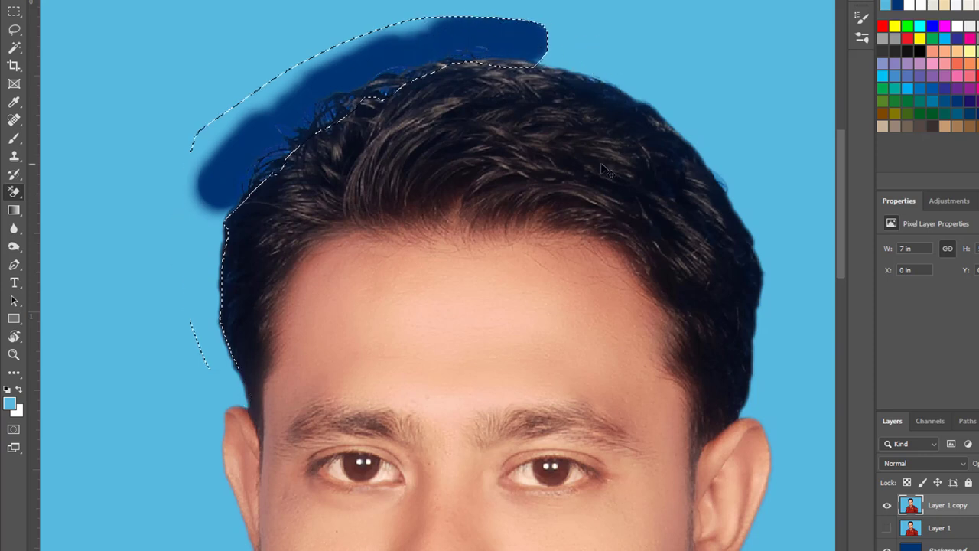
key(ctrl+d)
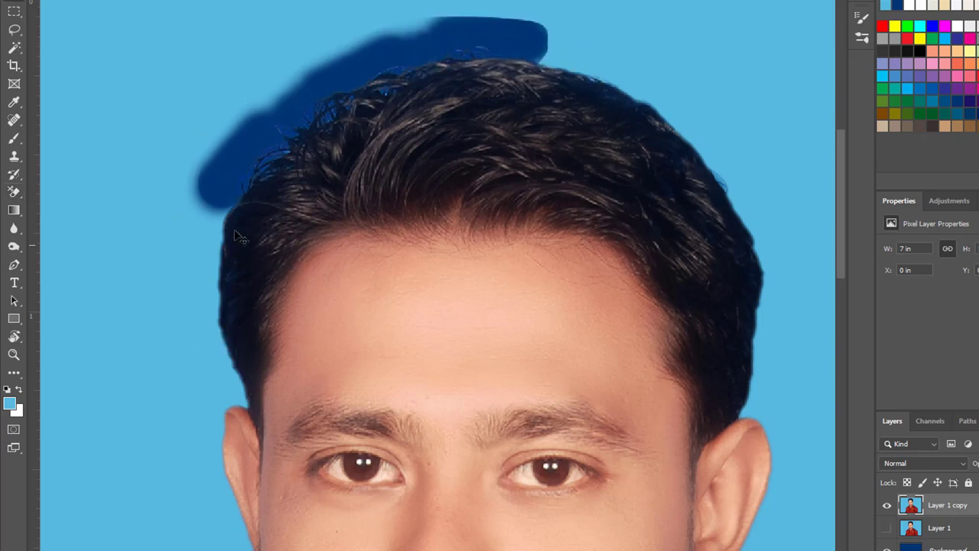
- Fill the Background layer with white and remove the remaining light-blue backdrop from Layer 1 copy
click(913, 544)
key(ctrl+BackSpace)
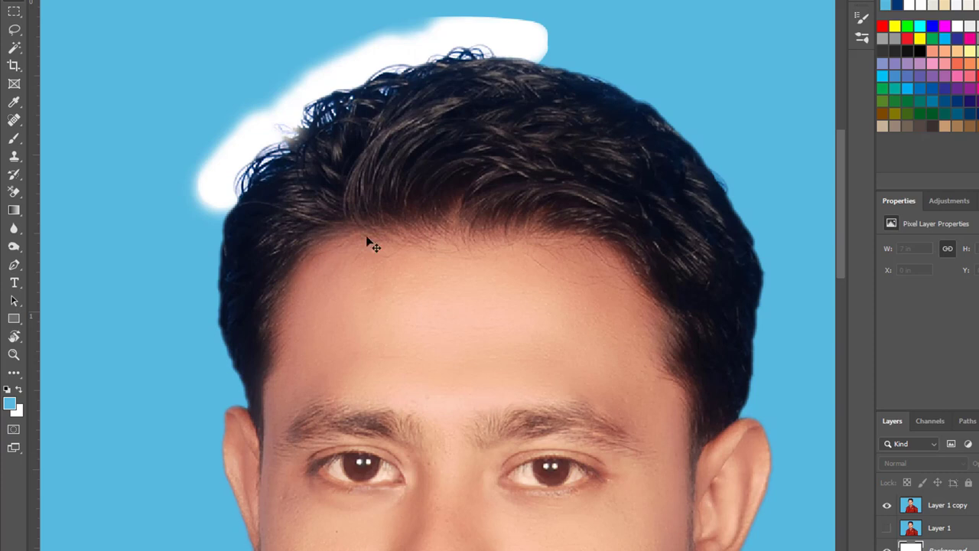
key(w)
click(909, 506)
- Load Layer 1 copy's outline as a selection, clone dark hair texture over the pale upper-left hair edge, and clear the selection
ctrl+click(911, 514)
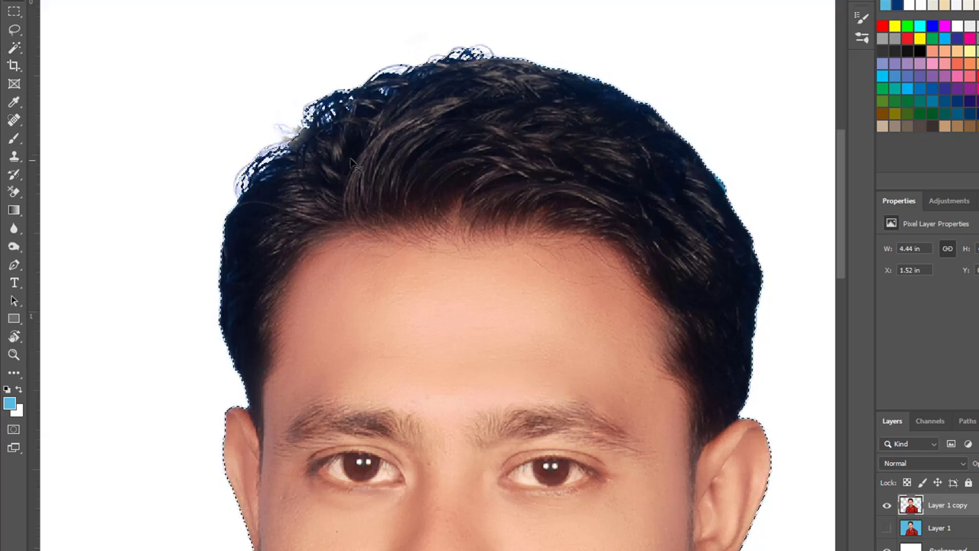
key(s)
key(])
key(])
key(])
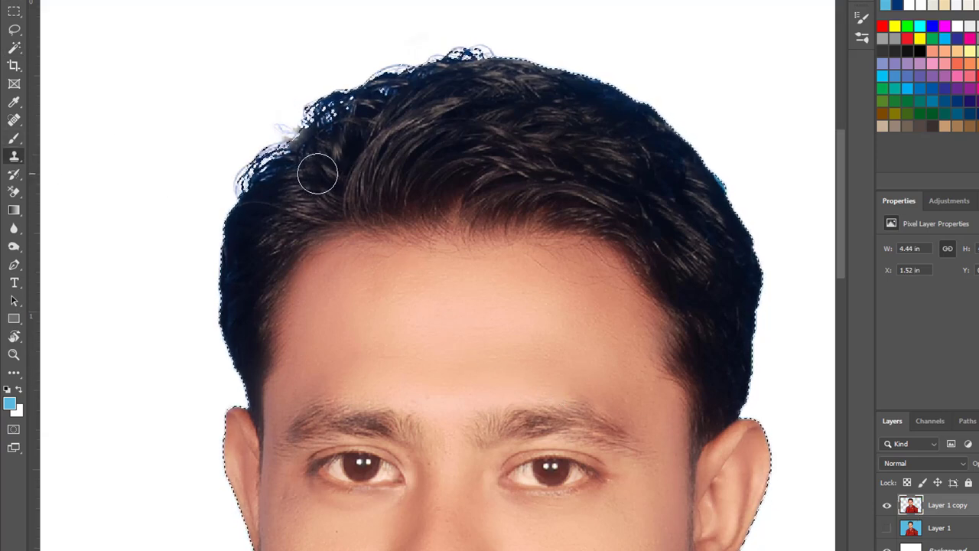
alt+click(381, 142)
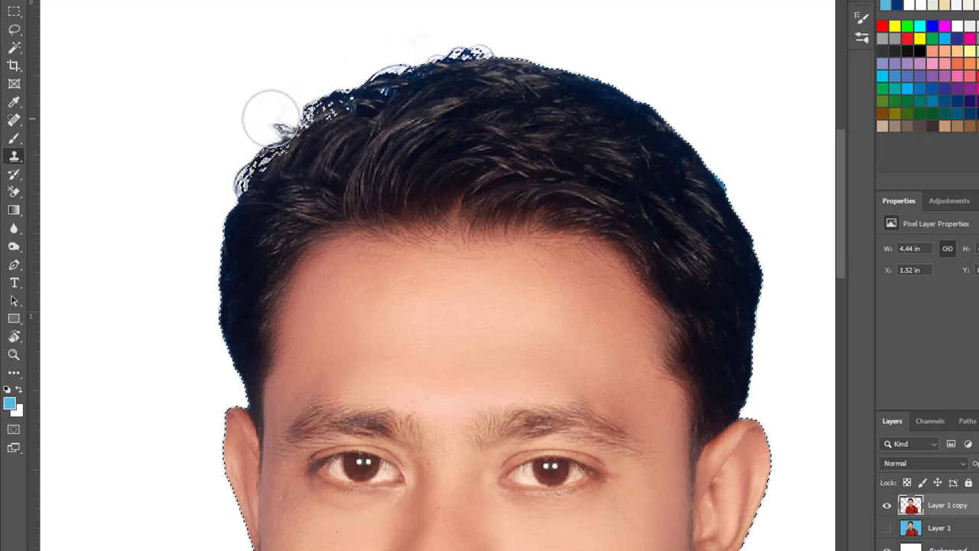
key(ctrl+d)
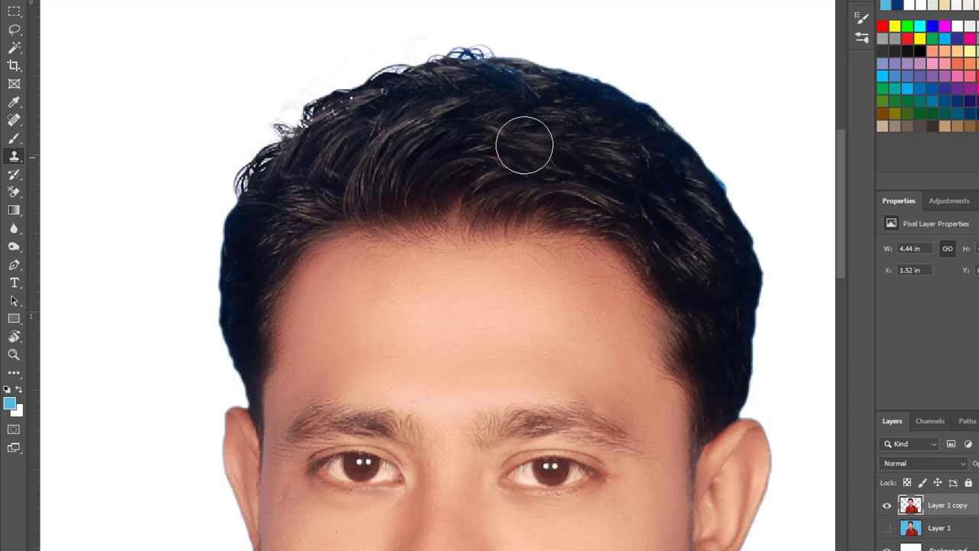
- Reselect Layer 1 copy's outline, clone dark hair over the blue-tinted edge at the crown and upper right, and clear the selection
ctrl+click(947, 510)
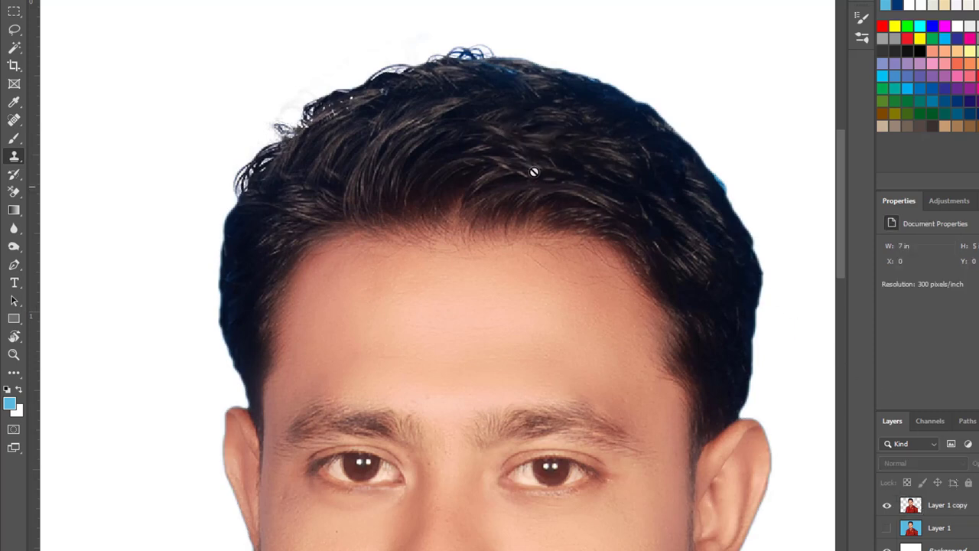
ctrl+click(912, 505)
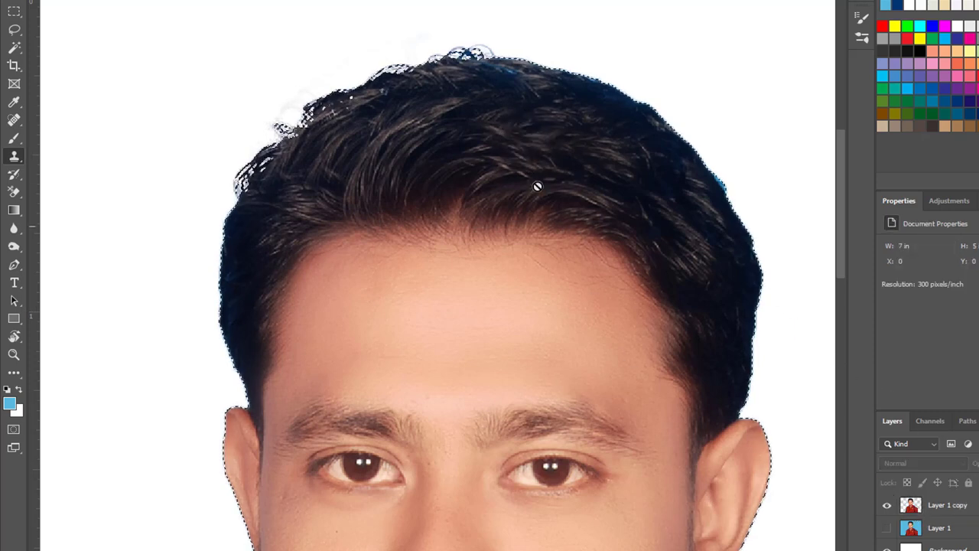
alt+click(527, 105)
key(Return)
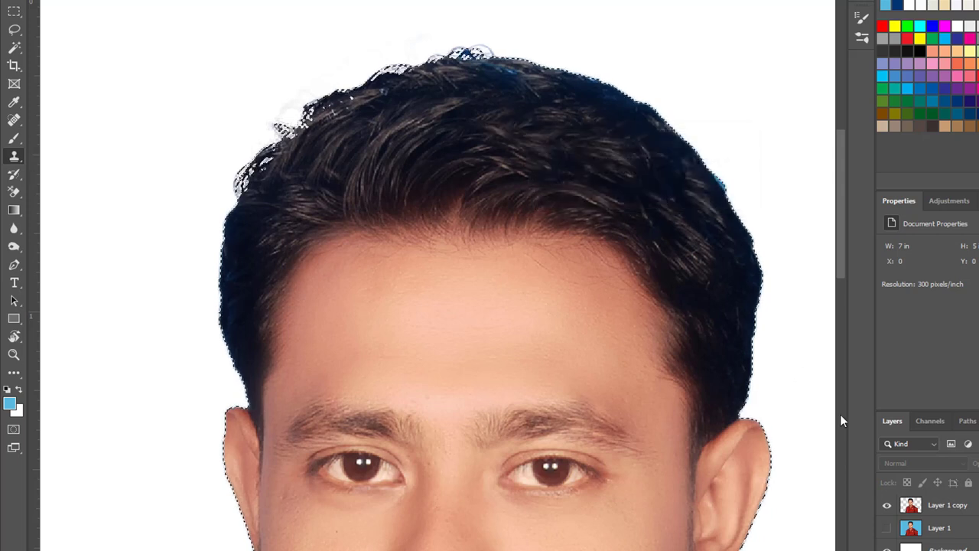
click(910, 508)
alt+click(470, 73)
click(445, 62)
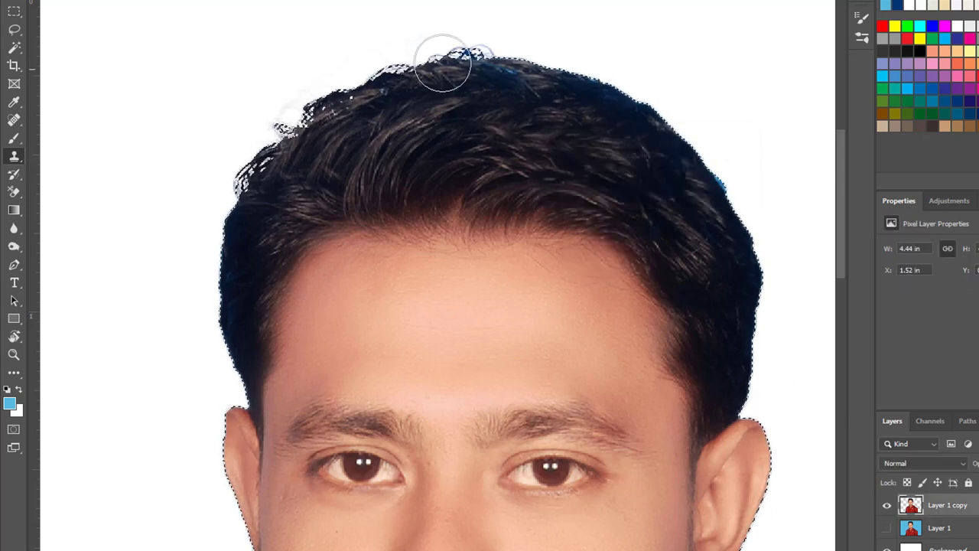
drag(525, 65, 608, 97)
key(ctrl+d)
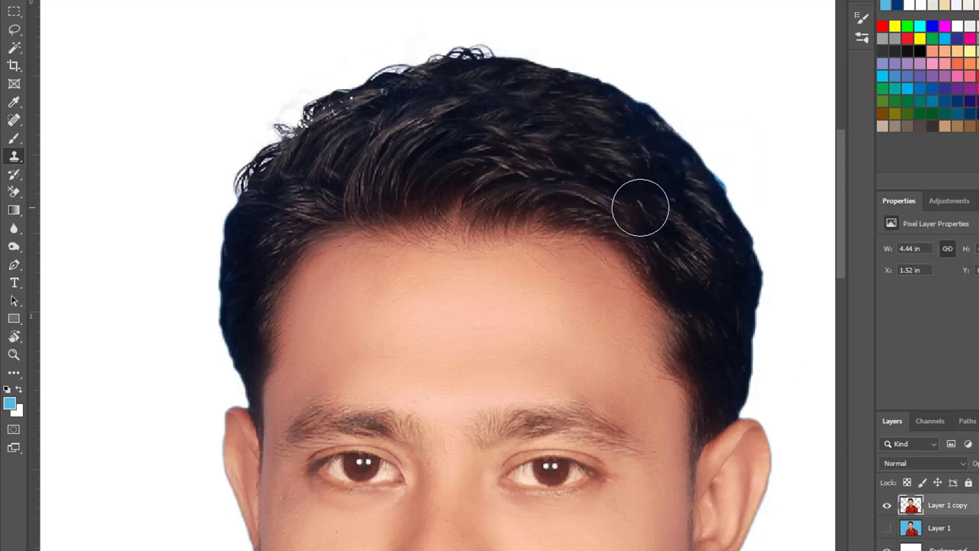
- Save the cut-out portrait as a separate Photoshop file named DSC_0620 1.psd
key(ctrl+minus)
key(ctrl+minus)
key(v)
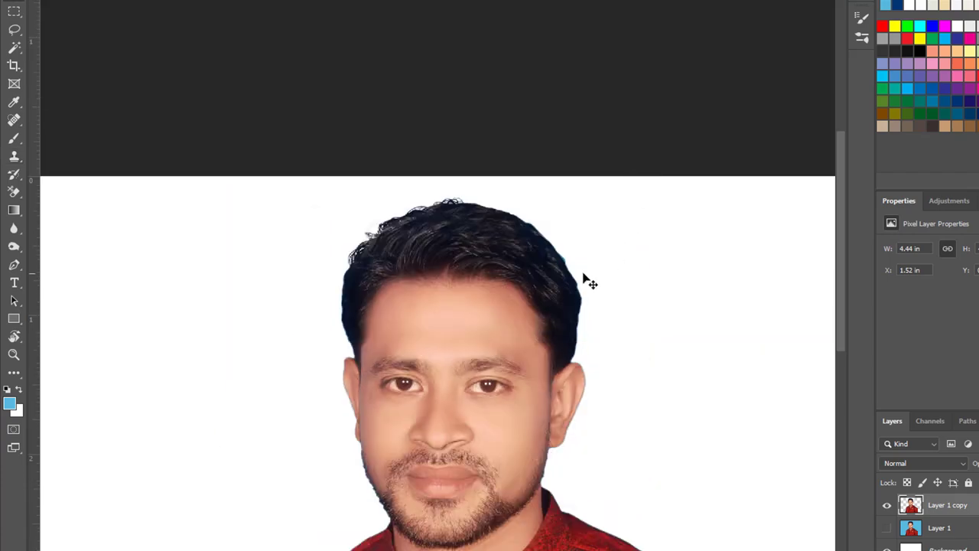
key(ctrl+shift+s)
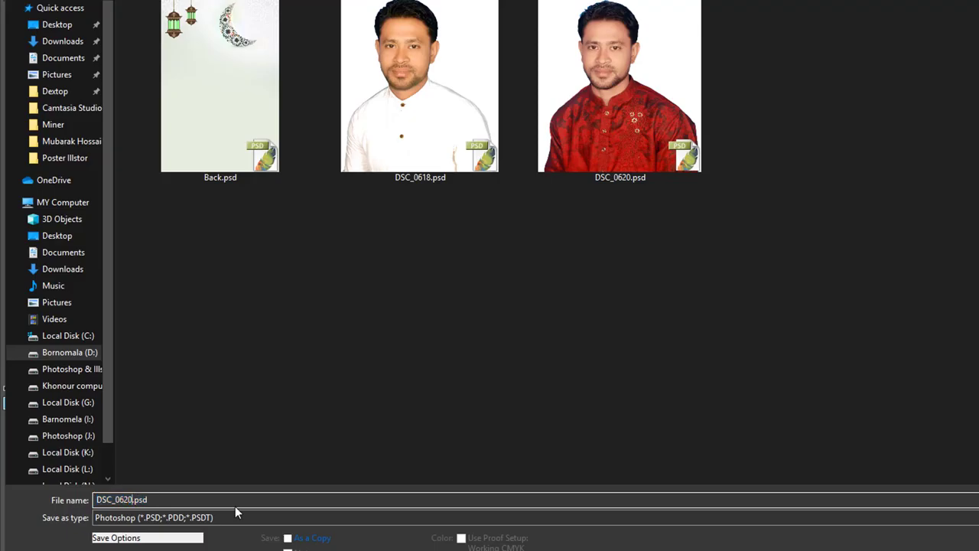
key(Return)
key(Return)
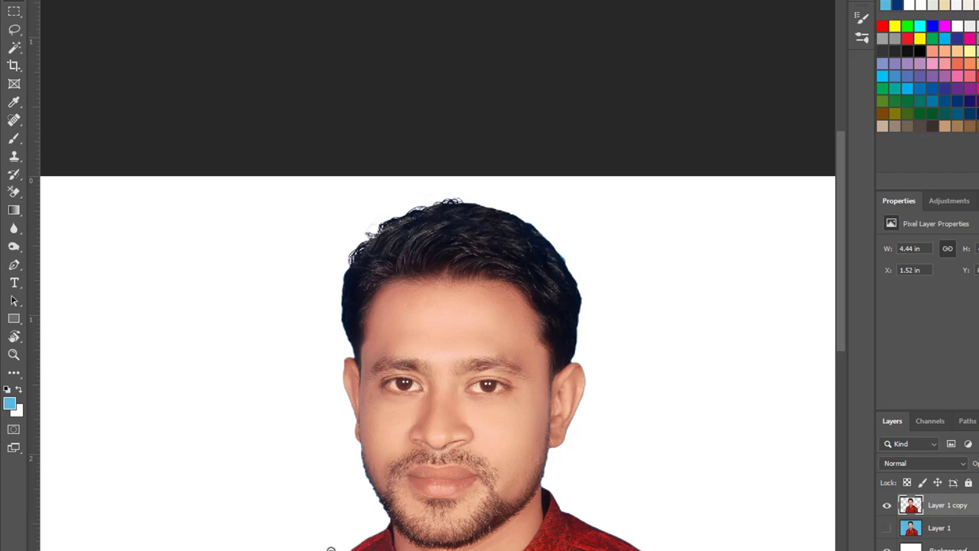
- Select the leftover light-blue strip along the left shoulder with the Magic Wand, feather the selection, delete the strip and deselect
scroll(330, 550, down, 3)
key(w)
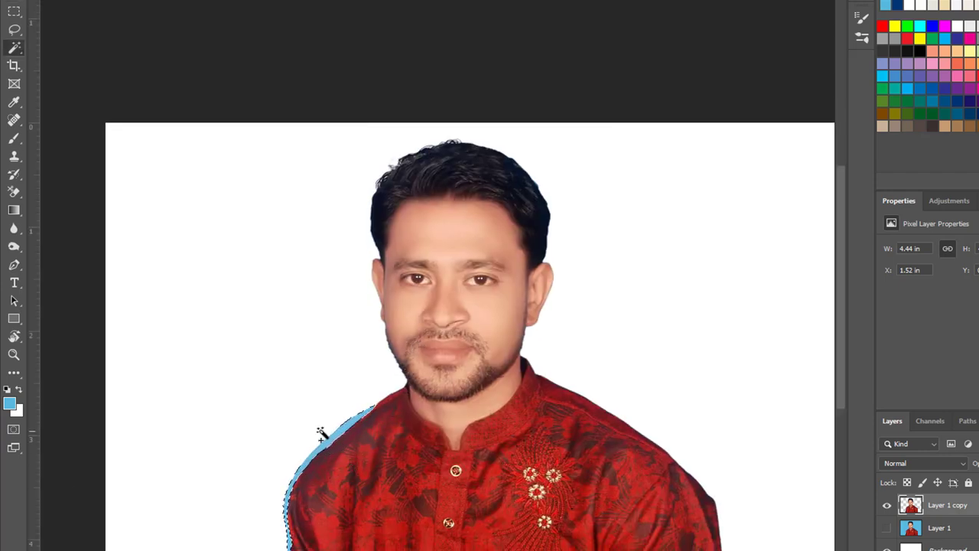
scroll(306, 393, up, 5)
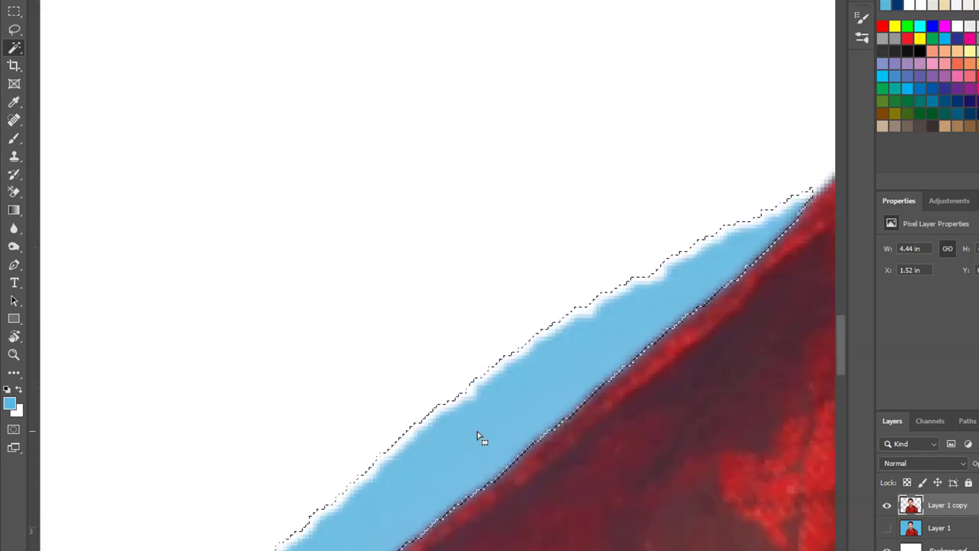
key(shift+F6)
key(Return)
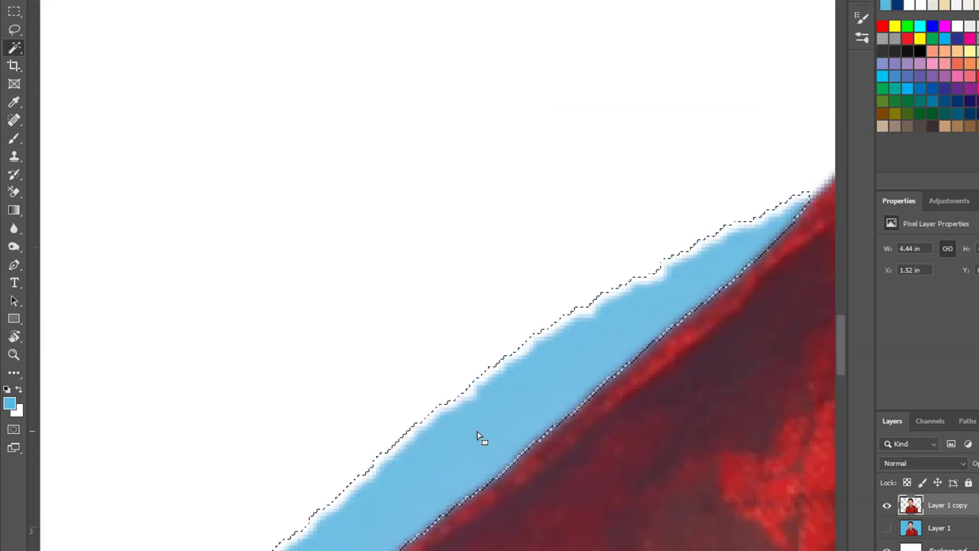
key(Delete)
key(ctrl+d)
scroll(477, 436, down, 6)
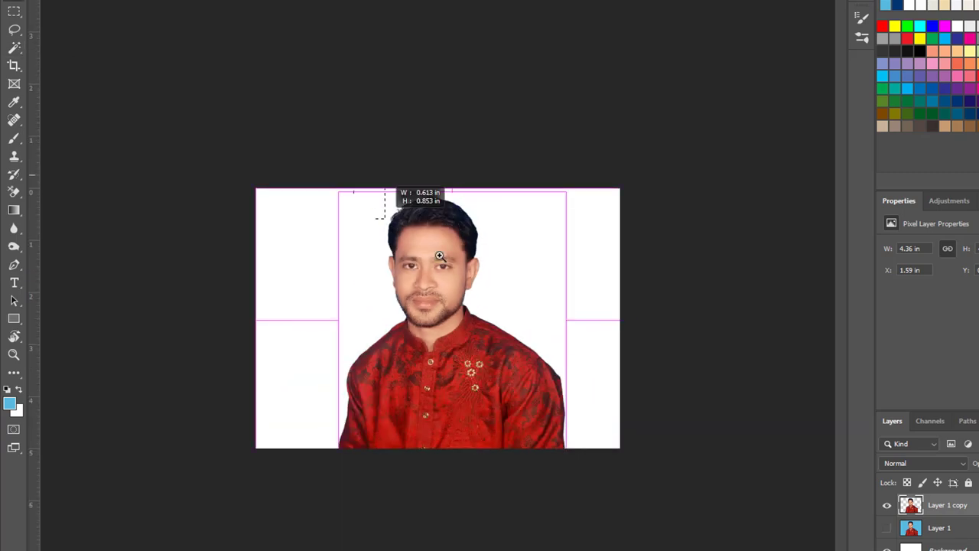
- Erase the faint backdrop residue beside the upper-left hair edge with the Eraser tool, using a smaller brush
scroll(391, 200, up, 6)
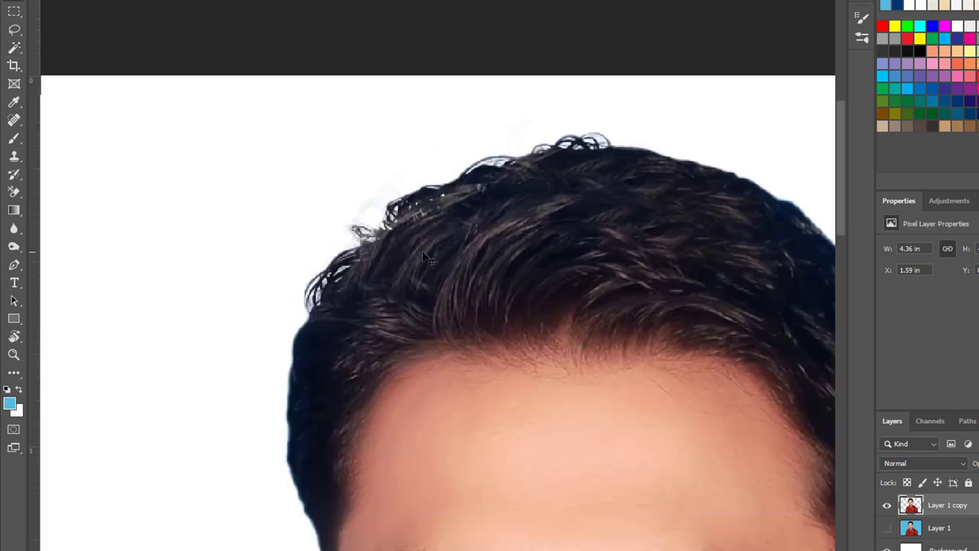
right_click(17, 200)
click(69, 191)
key(bracketleft)
key(bracketleft)
key(bracketleft)
key(bracketleft)
key(bracketleft)
key(bracketleft)
key(bracketleft)
key(bracketleft)
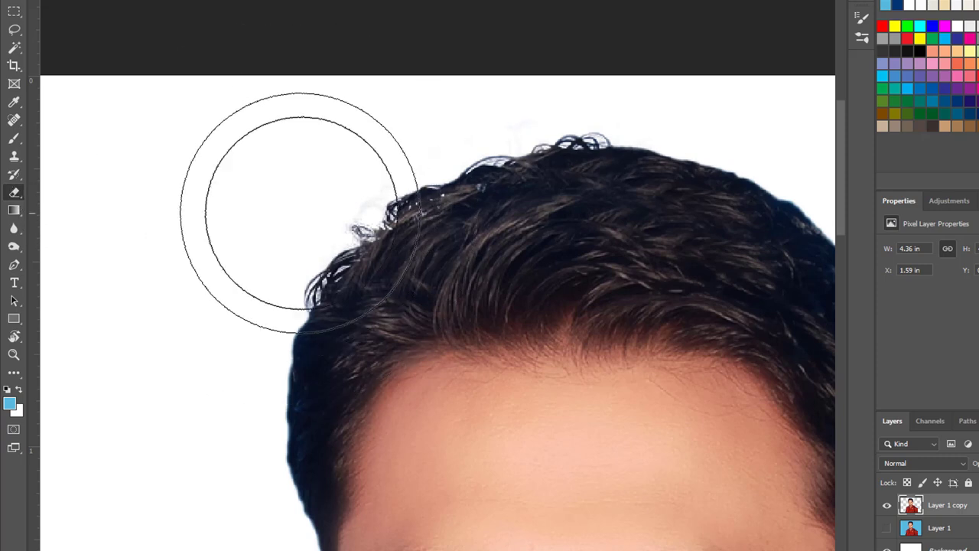
drag(358, 201, 379, 187)
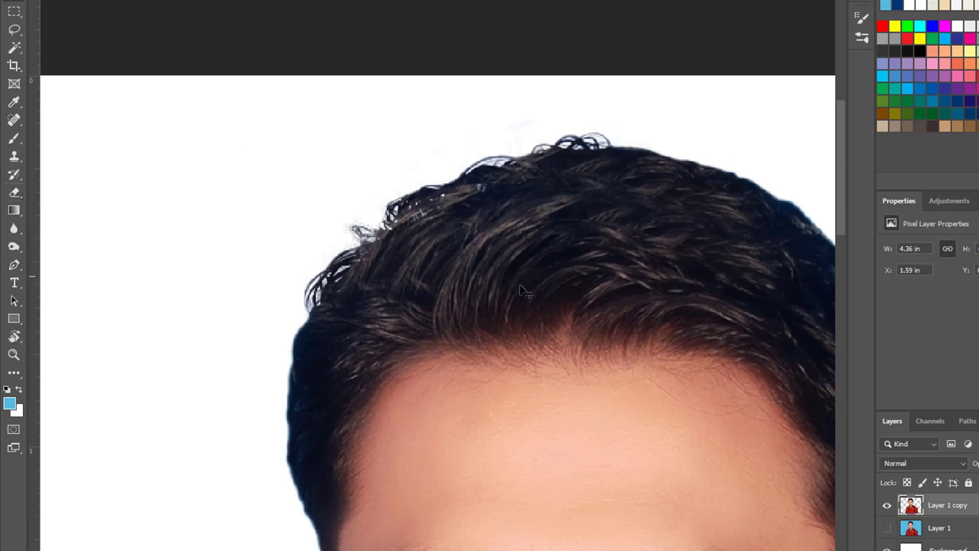
- Try Auto Color on the portrait in Layer 1 copy, and undo the correction
alt+click(607, 410)
alt+click(607, 409)
alt+click(607, 410)
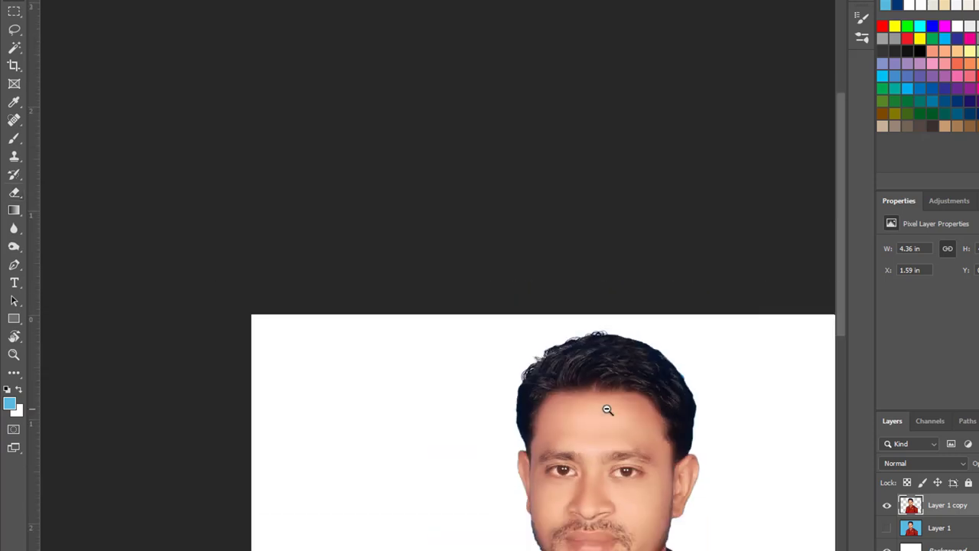
drag(559, 419, 676, 547)
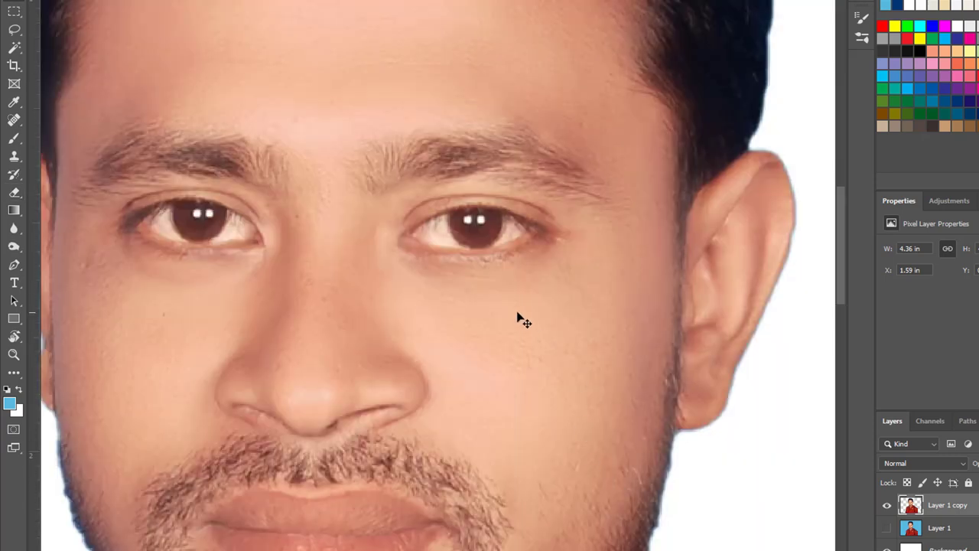
key(ctrl+shift+b)
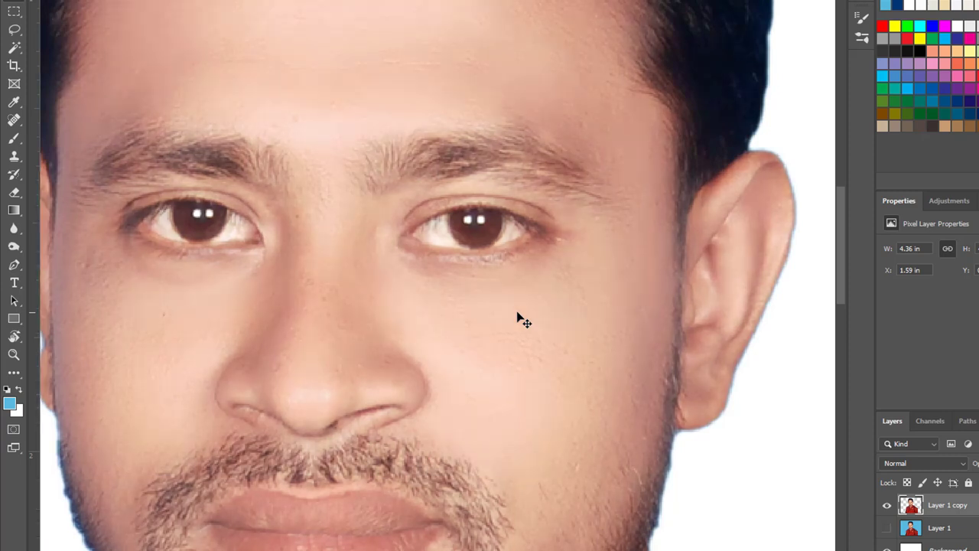
key(ctrl+z)
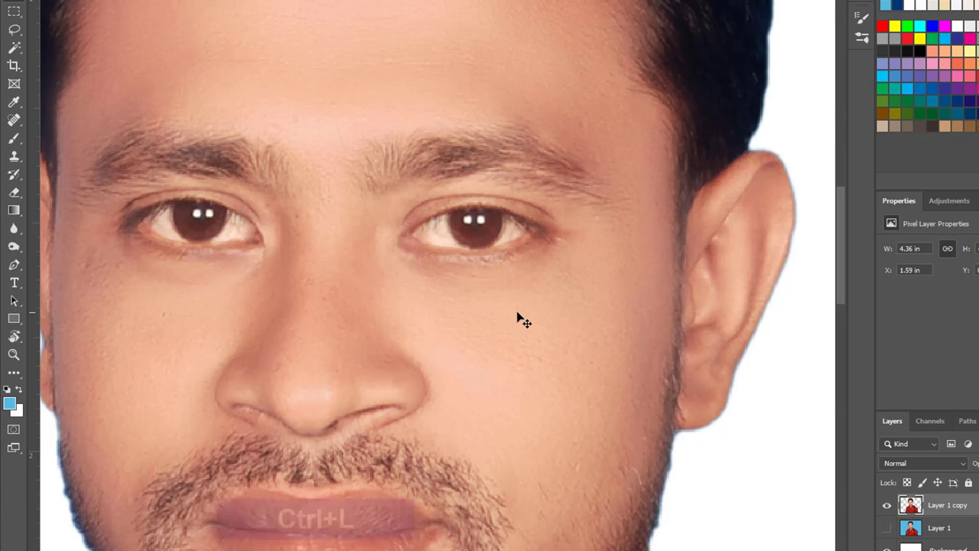
- Deepen the portrait's shadows with Levels by setting the black input level to 20
key(ctrl+l)
drag(534, 220, 542, 220)
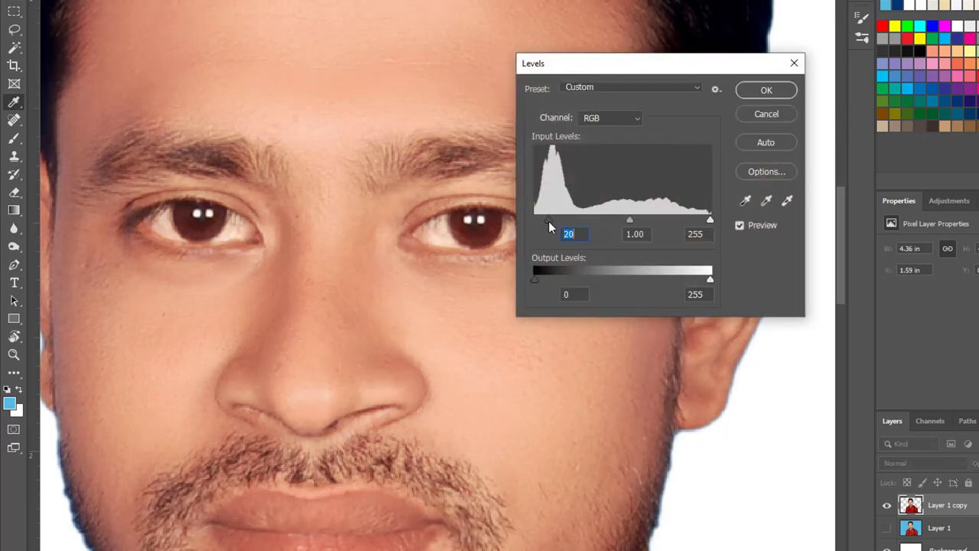
key(Return)
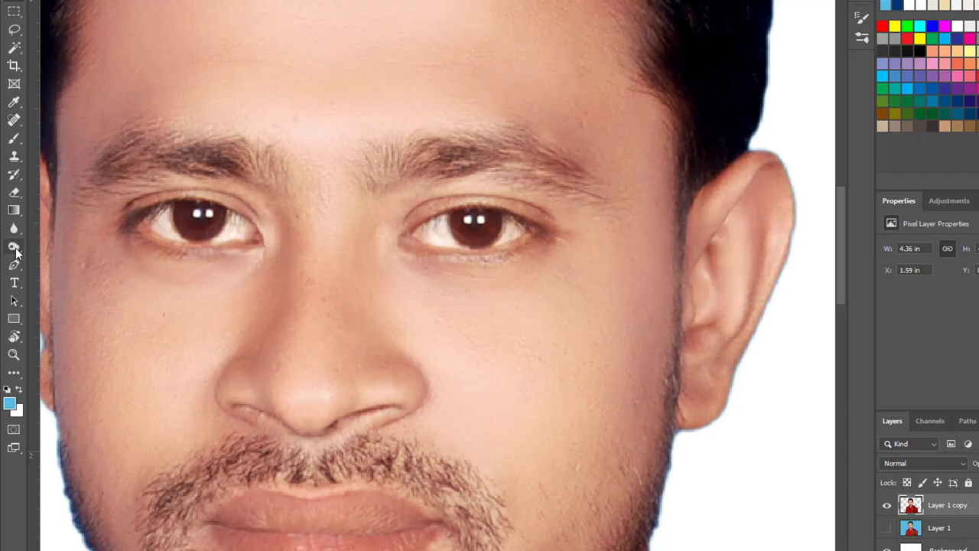
- Darken both irises, the eye outlines and both eyebrows with the Burn tool, using Midtones at 50% exposure
click(15, 247)
mouse_move(184, 214)
mouse_down()
mouse_move(216, 221)
mouse_move(189, 224)
mouse_move(205, 227)
mouse_up()
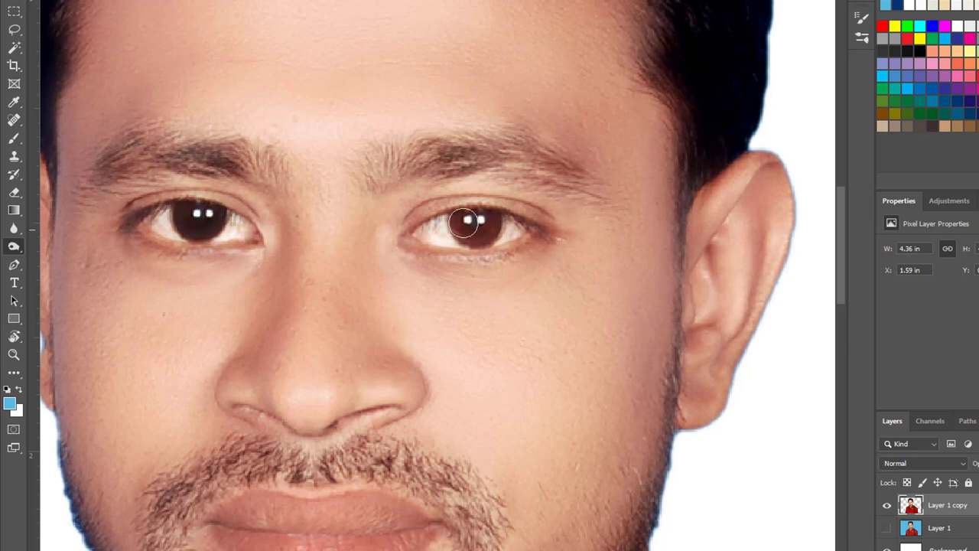
mouse_move(459, 226)
mouse_down()
mouse_move(490, 233)
mouse_move(459, 222)
mouse_move(458, 235)
mouse_move(489, 251)
mouse_move(447, 240)
mouse_up()
mouse_move(242, 221)
mouse_down()
mouse_move(251, 247)
mouse_move(157, 242)
mouse_move(128, 223)
mouse_up()
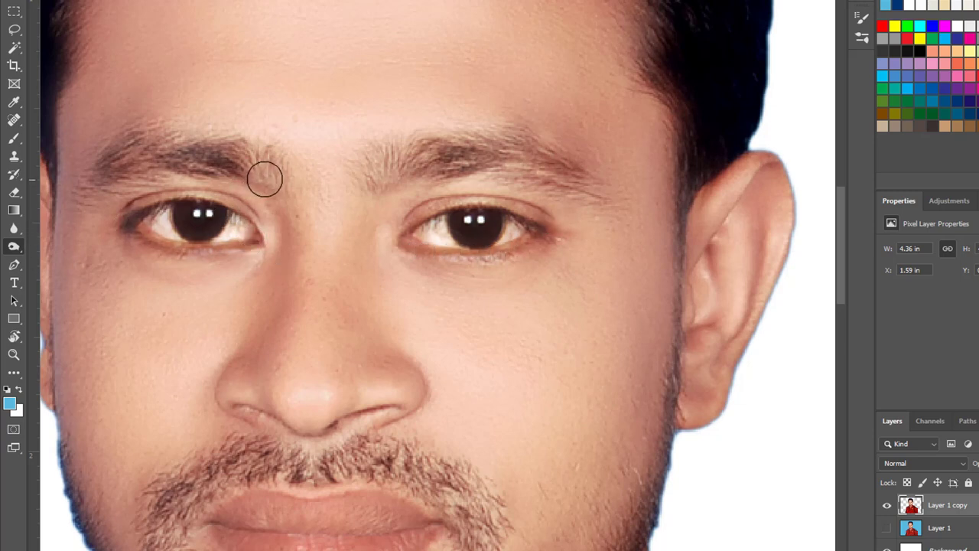
mouse_move(264, 178)
mouse_down()
mouse_move(239, 165)
mouse_move(124, 160)
mouse_up()
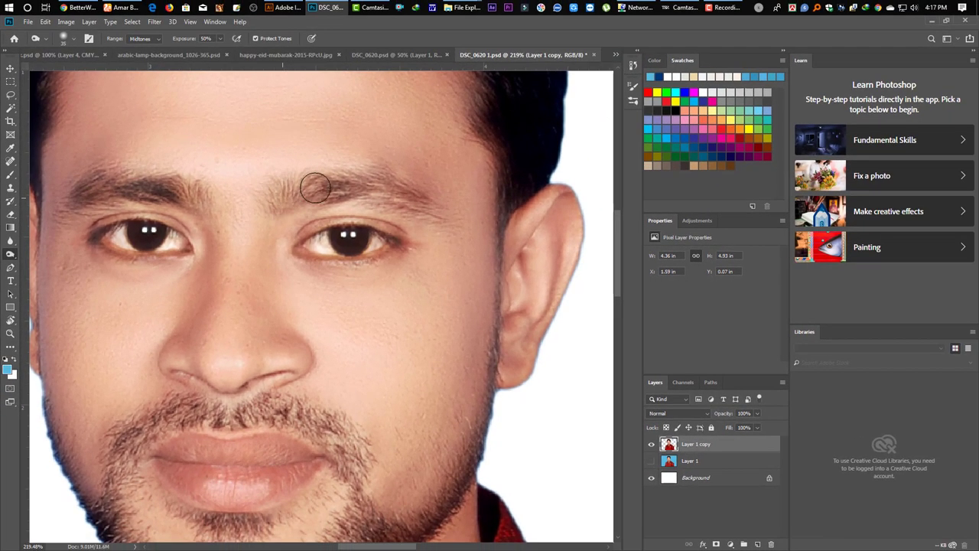
drag(316, 187, 433, 209)
- View the whole retouched portrait, switch to the Move tool and save the file
key(ctrl+minus)
key(ctrl+minus)
key(ctrl+minus)
key(ctrl+minus)
key(ctrl+minus)
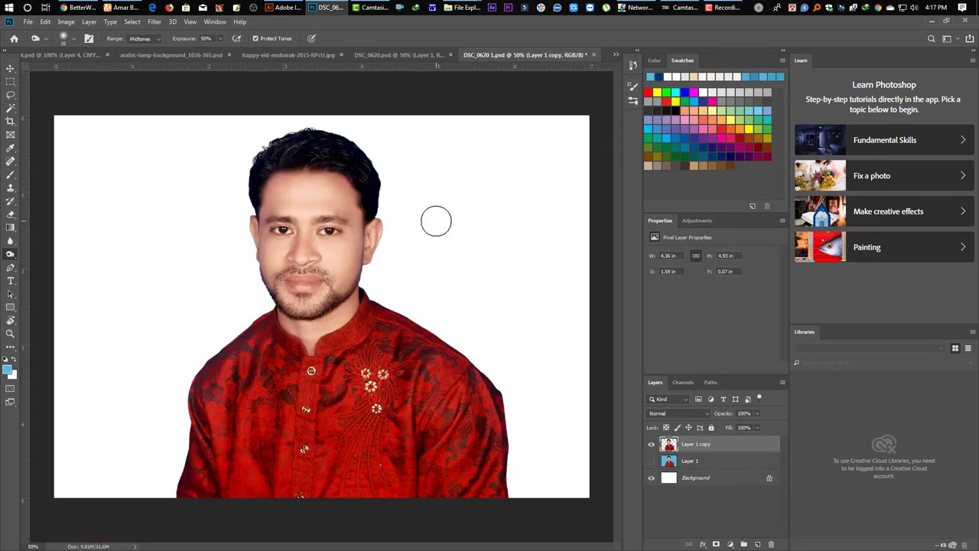
key(v)
key(ctrl+s)
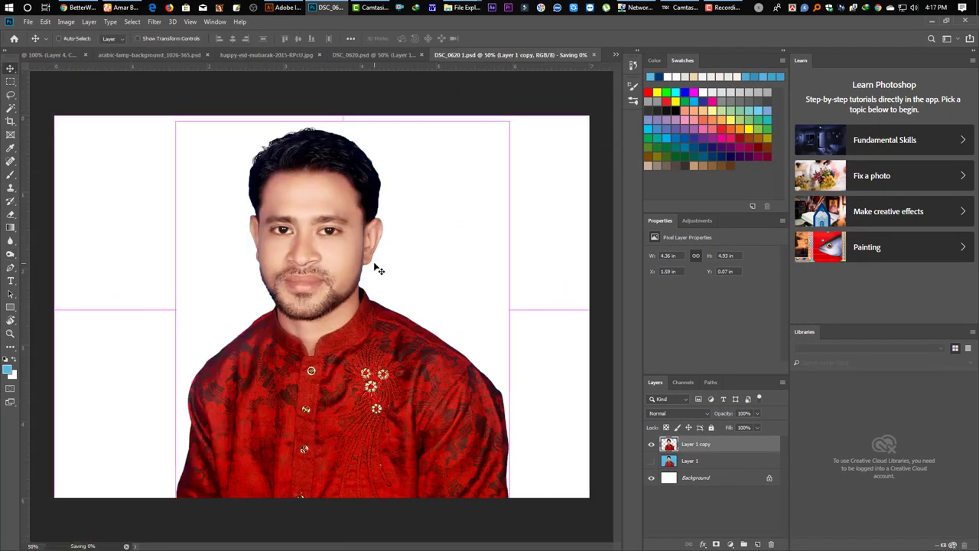
- Copy the retouched portrait into Back.psd and place it left of the existing portrait at about X 0.13 in, Y 13.23 in
drag(334, 182, 213, 358)
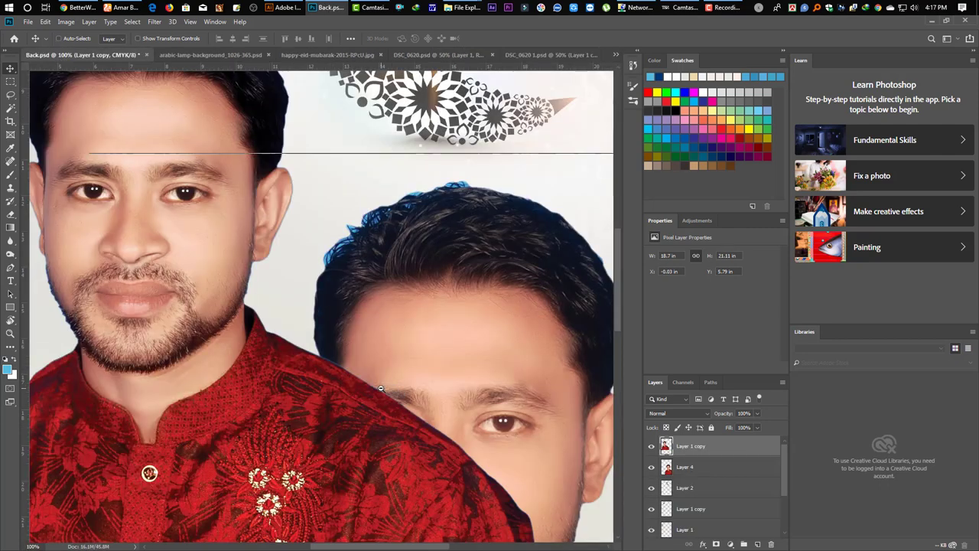
ctrl+alt+click(380, 396)
ctrl+alt+click(379, 396)
drag(342, 441, 333, 386)
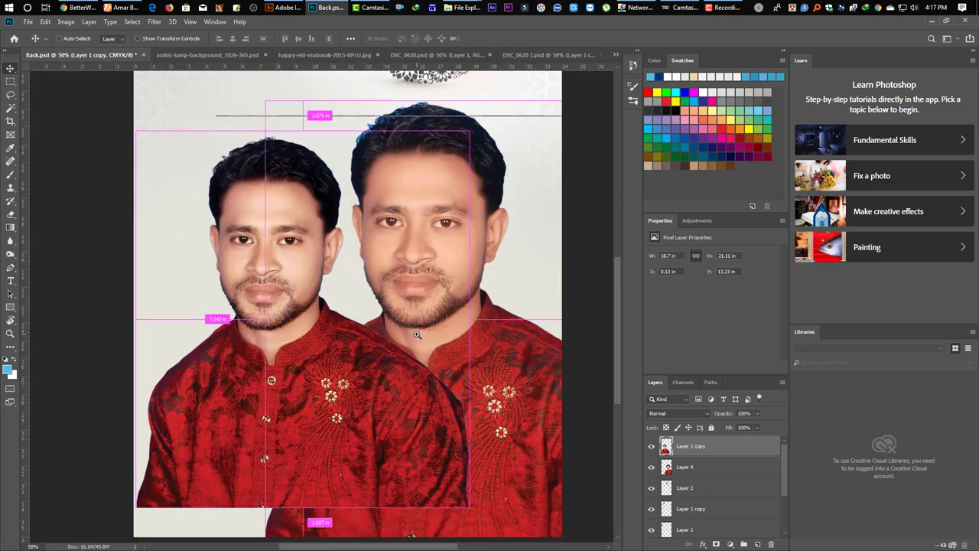
- Move the newly added portrait up and slightly right to about X 0.79 in, Y 11.9 in for comparison with the older portrait
ctrl+click(417, 334)
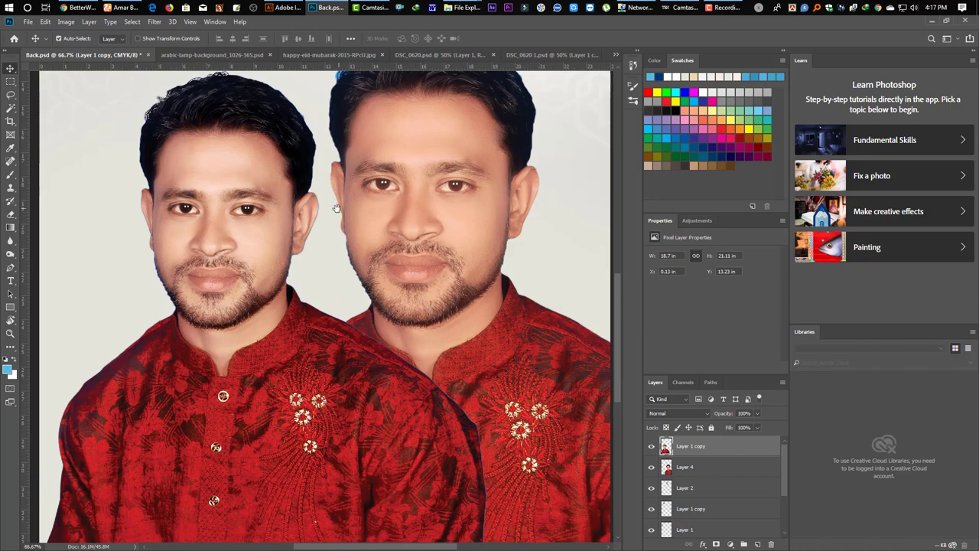
scroll(299, 245, up, 3)
ctrl+click(272, 273)
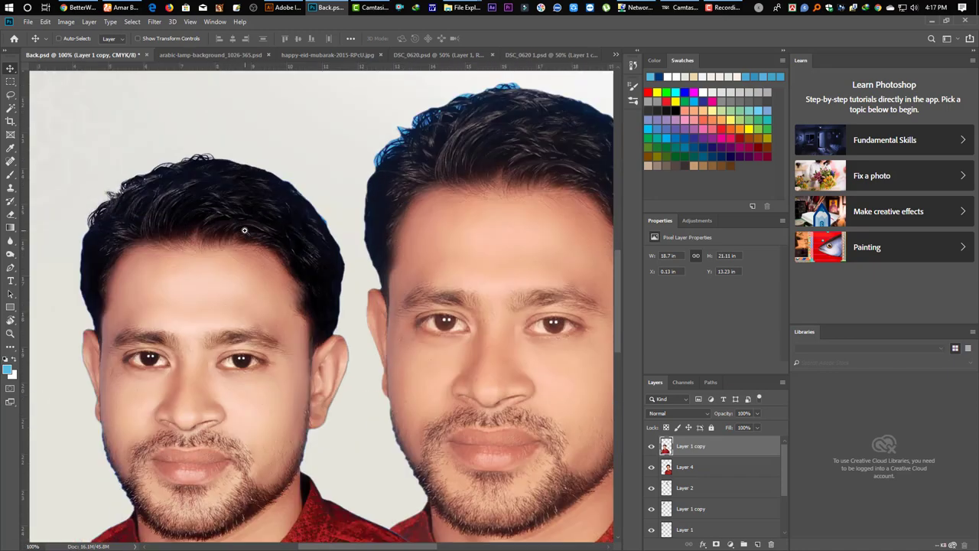
drag(207, 241, 235, 203)
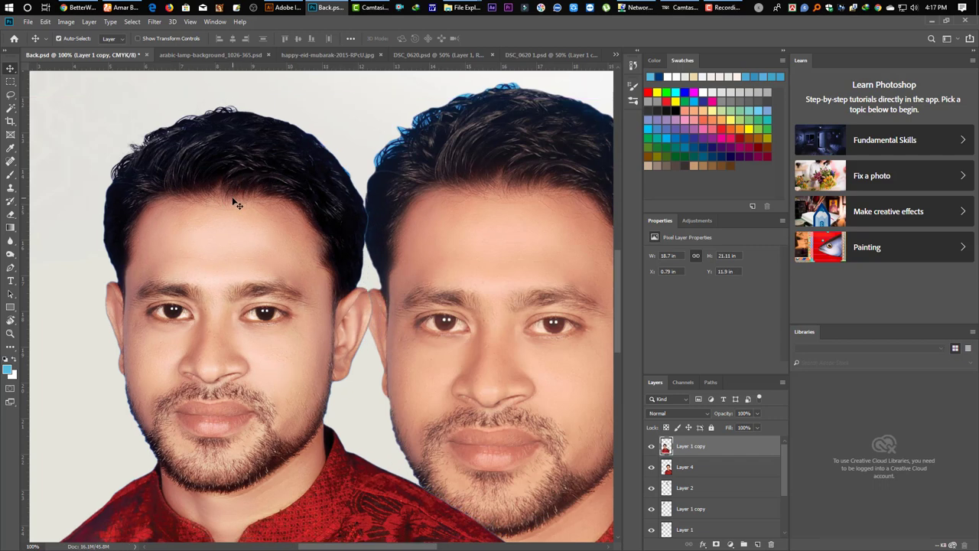
- Delete the older, larger portrait that stands behind the newly added retouched portrait
ctrl+alt+click(402, 354)
ctrl+alt+click(402, 354)
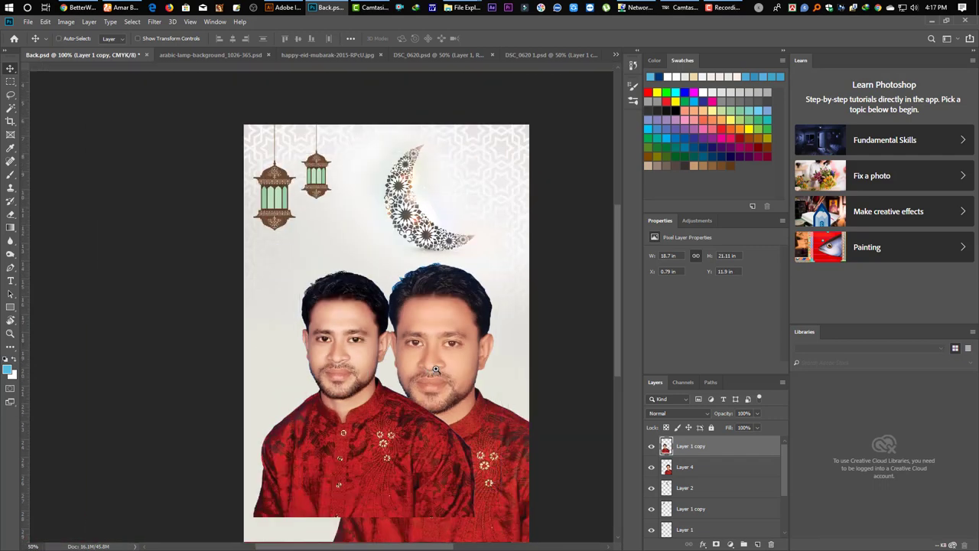
click(433, 369)
key(Delete)
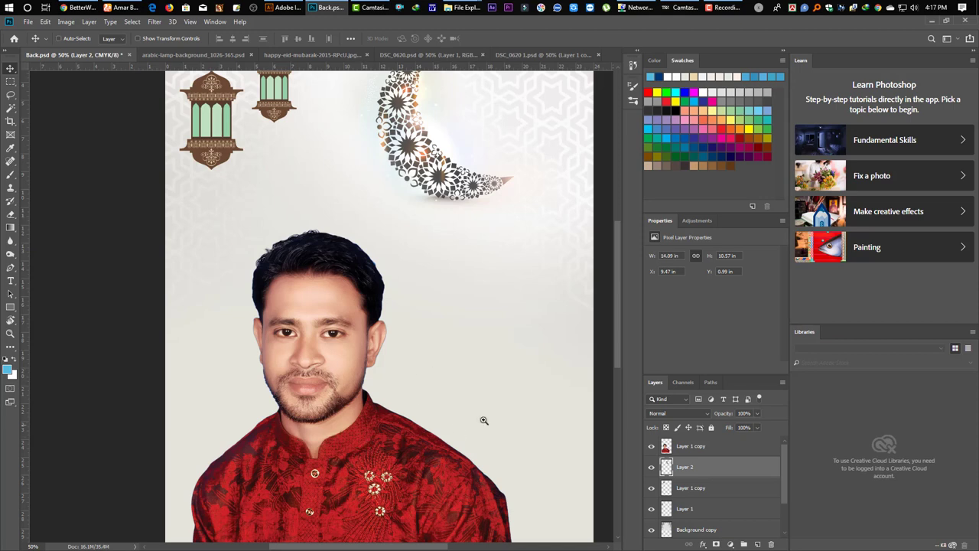
- Move the retouched portrait to the poster's lower right, scale it to 120.30% at about X 7.97 in, Y 11.56 in, and save the file
alt+click(484, 420)
drag(435, 487, 511, 502)
key(ctrl+t)
drag(498, 356, 498, 318)
drag(493, 463, 491, 463)
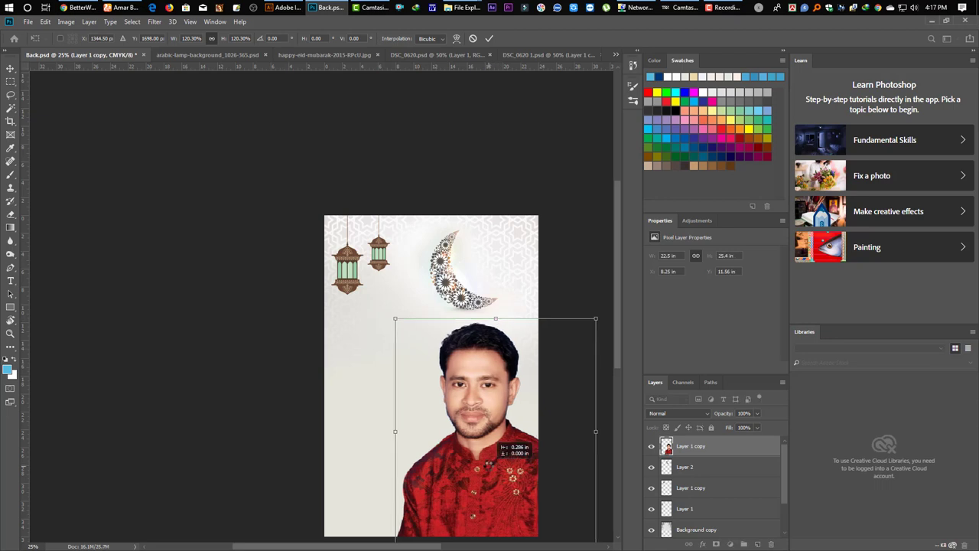
key(Return)
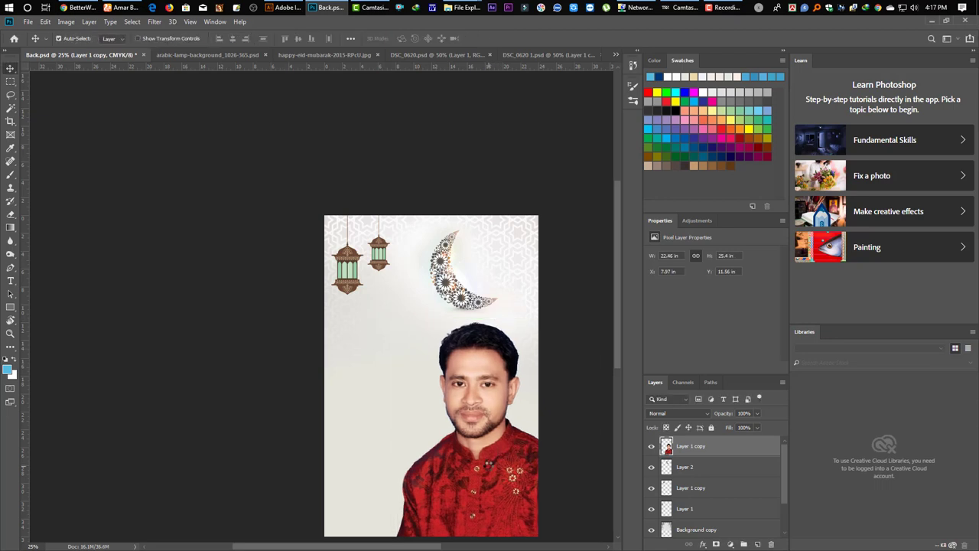
key(ctrl+s)
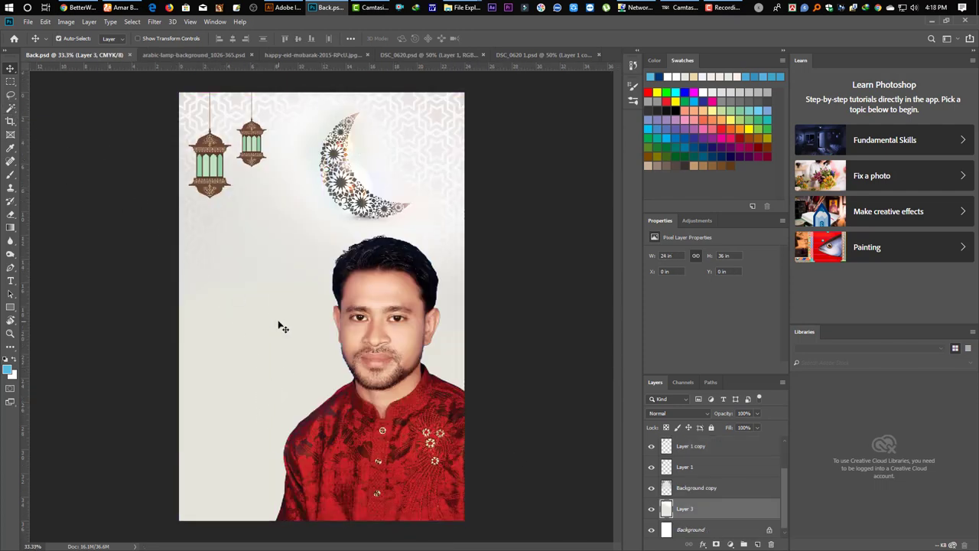
- Draw a large circular selection around the middle of the poster with the Elliptical Marquee tool, keeping Layer 2 as the active layer
click(11, 82)
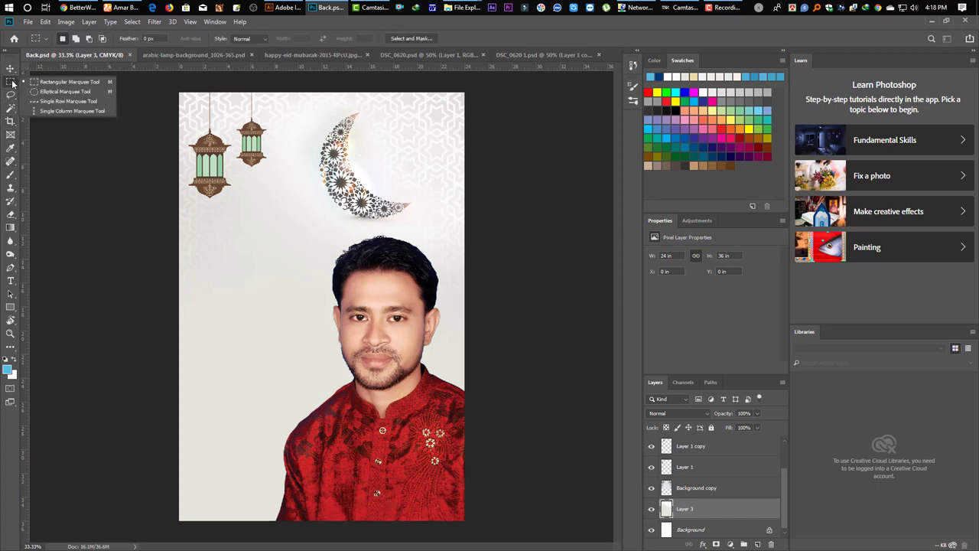
click(63, 91)
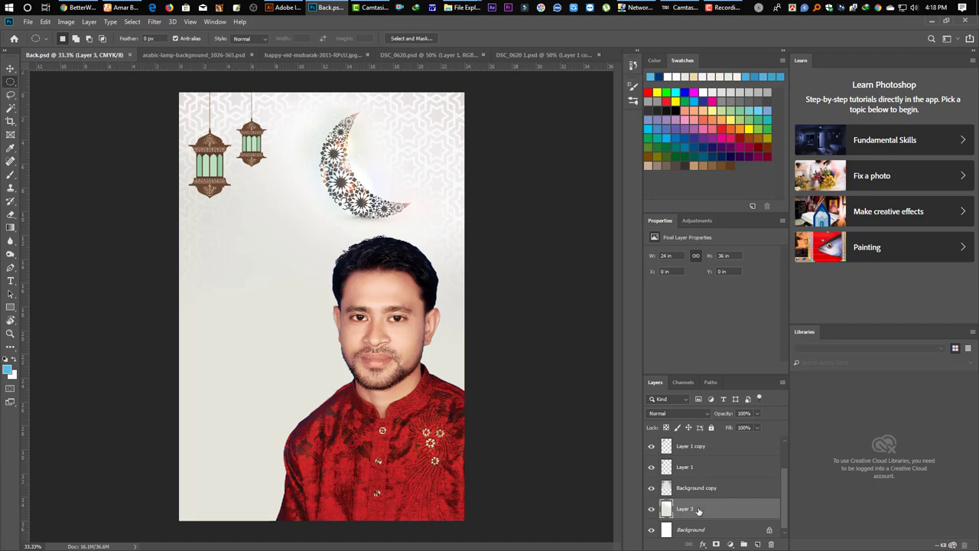
scroll(698, 511, down, 1)
scroll(697, 512, up, 2)
click(682, 475)
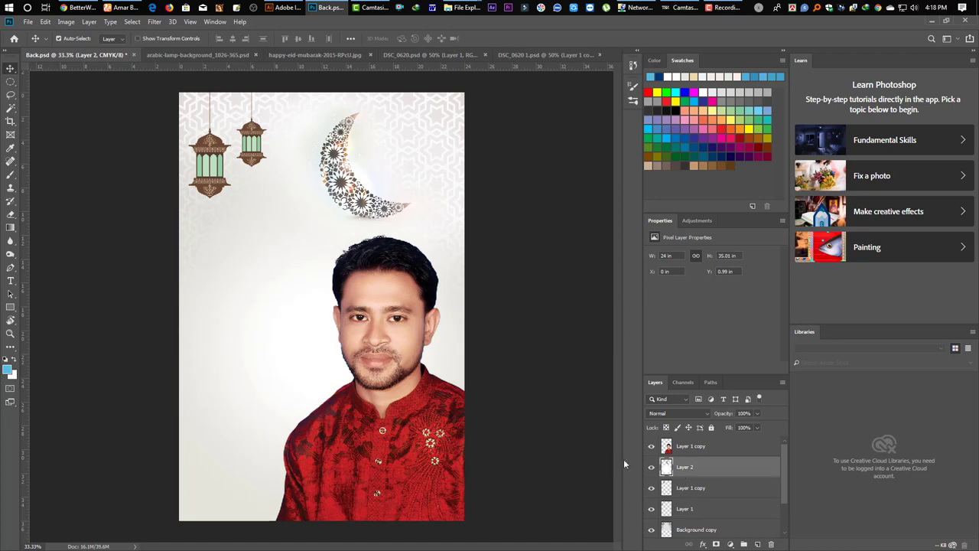
- Undo the white fill on Layer 2 and add a new empty layer directly above it, keeping the circular selection
key(ctrl+z)
key(ctrl+z)
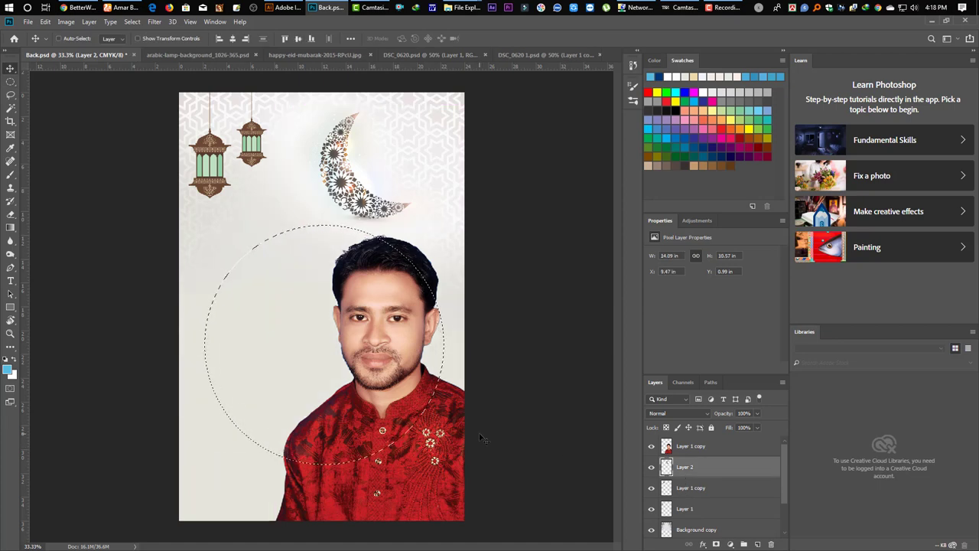
key(ctrl+shift+alt+n)
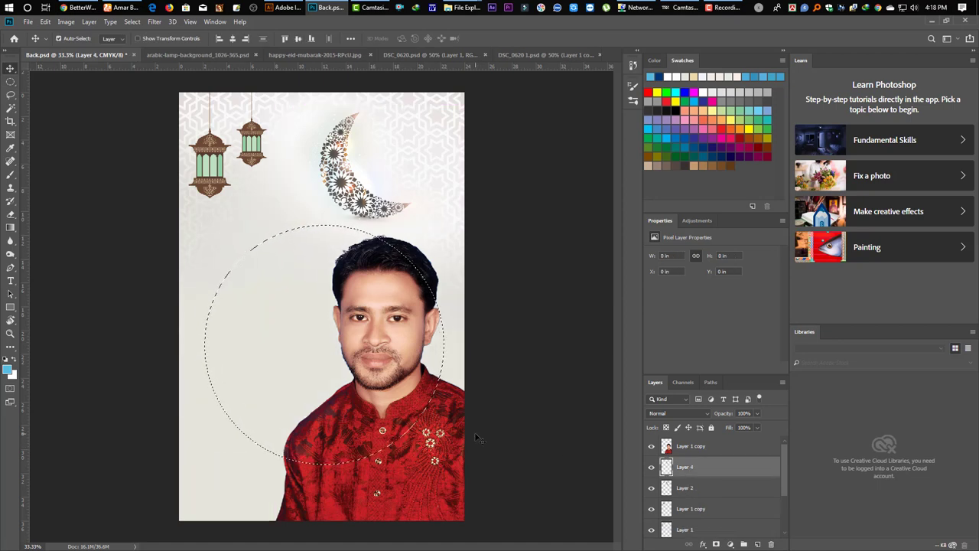
key(alt+BackSpace)
key(ctrl+z)
key(ctrl+shift+i)
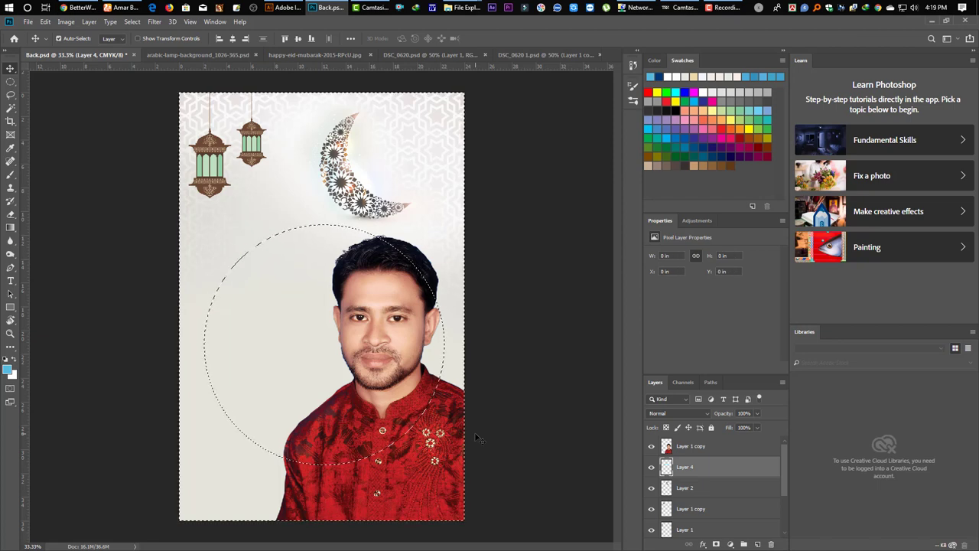
- Feather the circular selection, fill it with white on the new layer to form a soft glow behind the portrait, and deselect
key(ctrl+alt+shift+n)
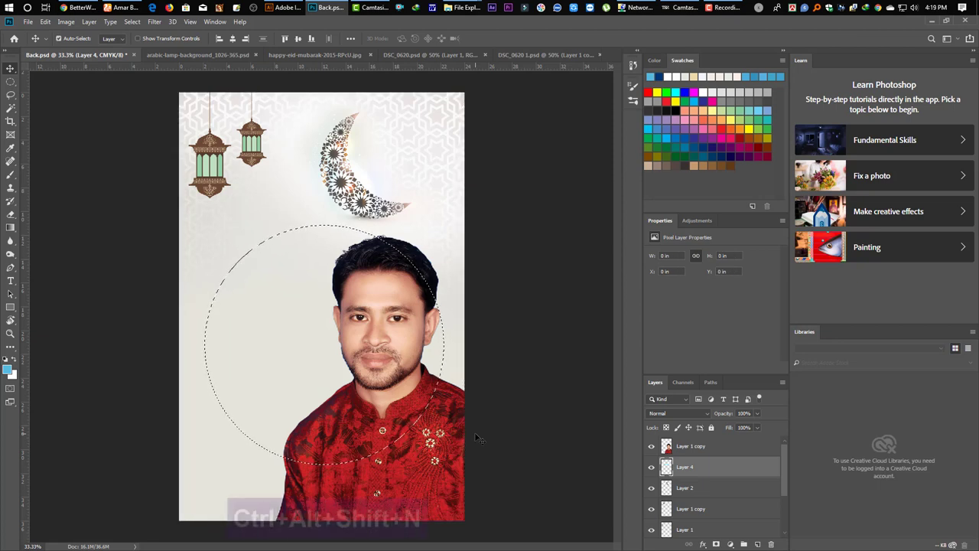
key(Return)
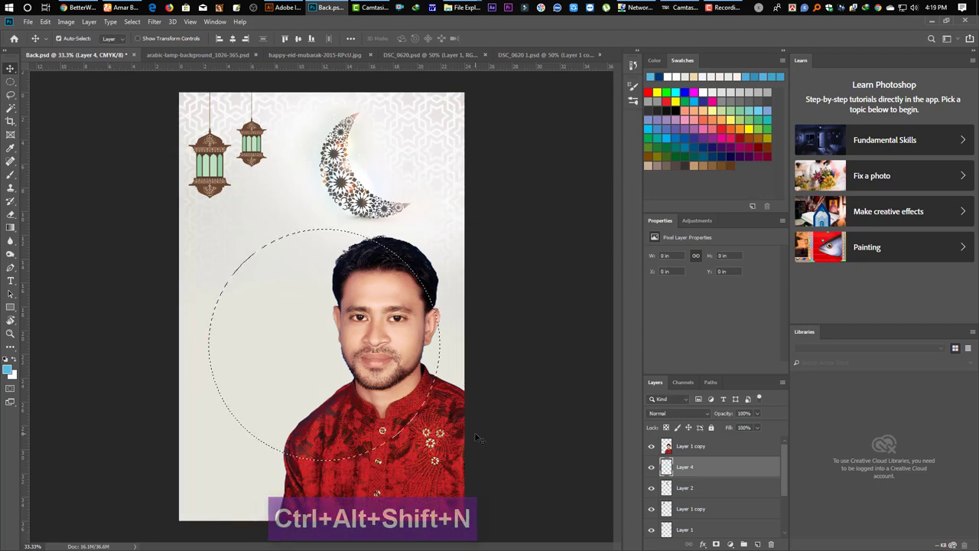
key(shift+F6)
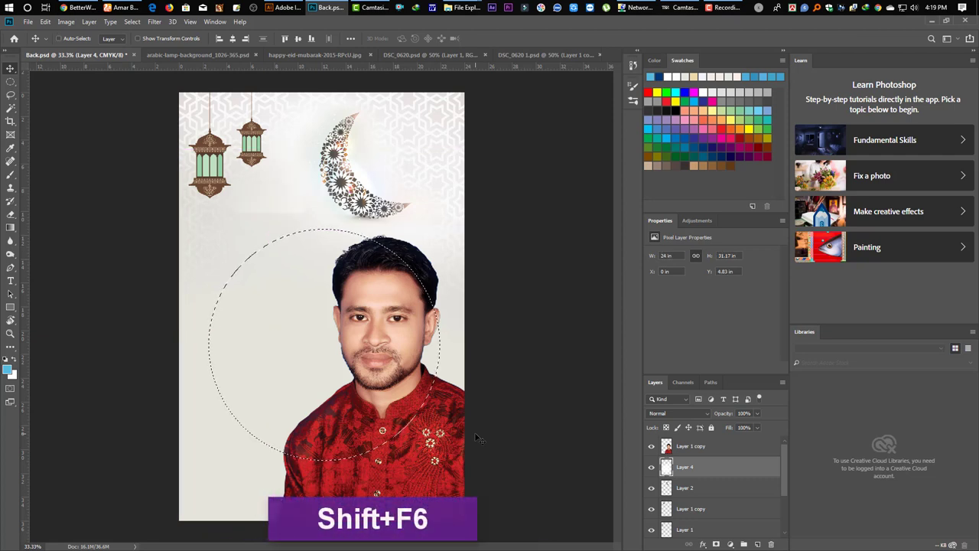
key(ctrl+BackSpace)
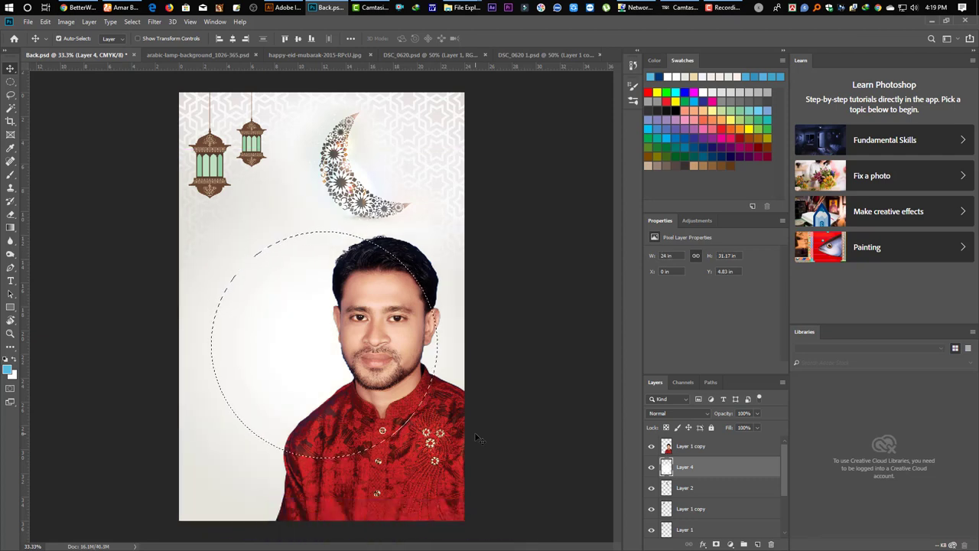
key(ctrl+d)
- Add a Bevel & Emboss effect with Texture to the white glow on Layer 4
right_click(703, 470)
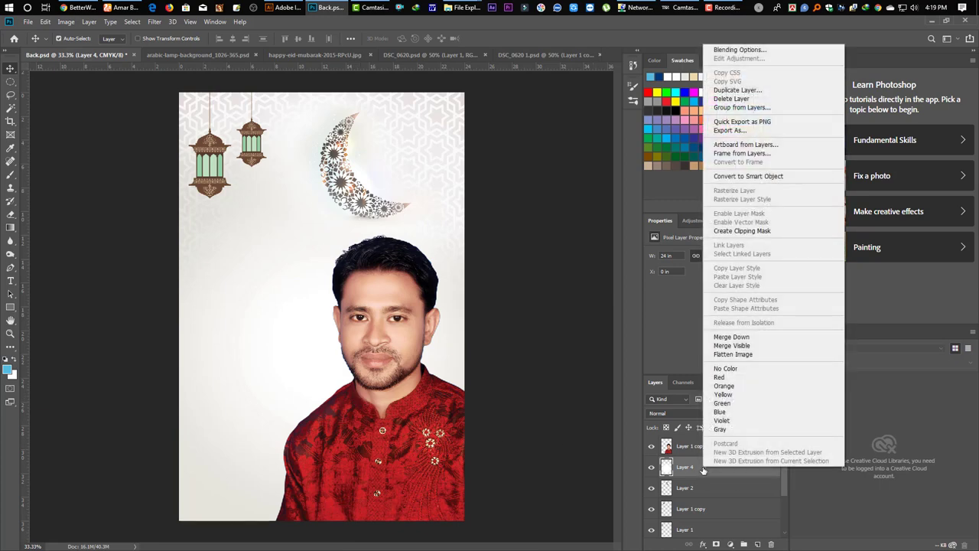
click(741, 51)
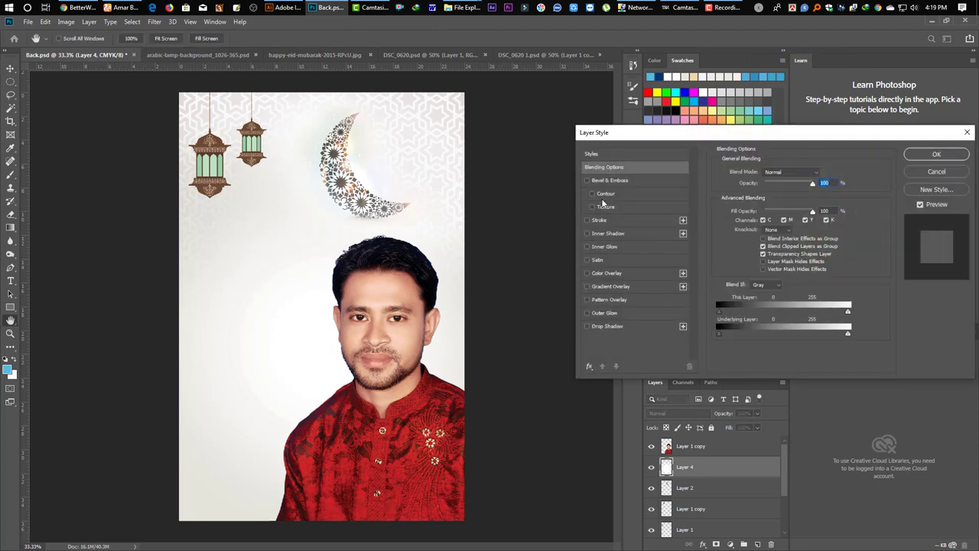
click(592, 207)
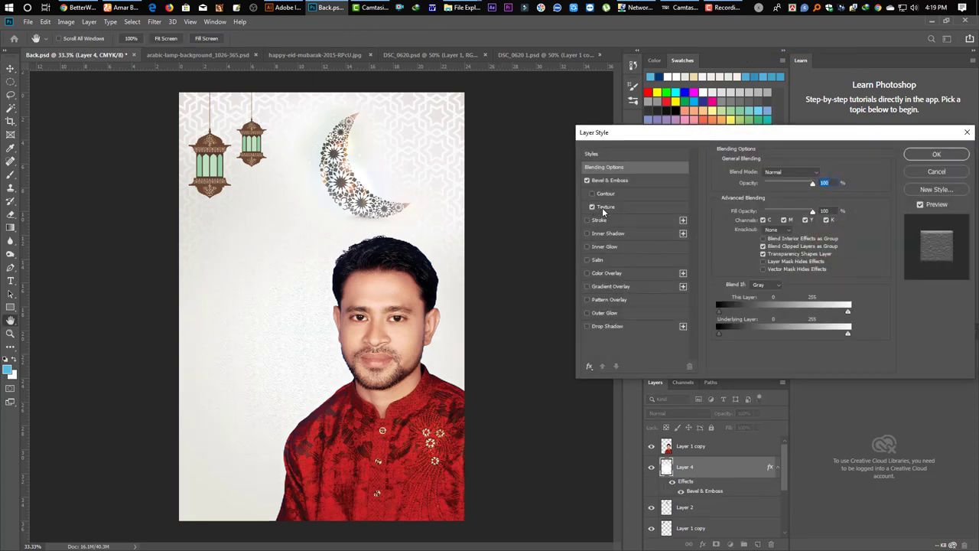
click(605, 207)
- Try several of the loaded texture patterns on the glow while viewing the background at 300%
click(763, 196)
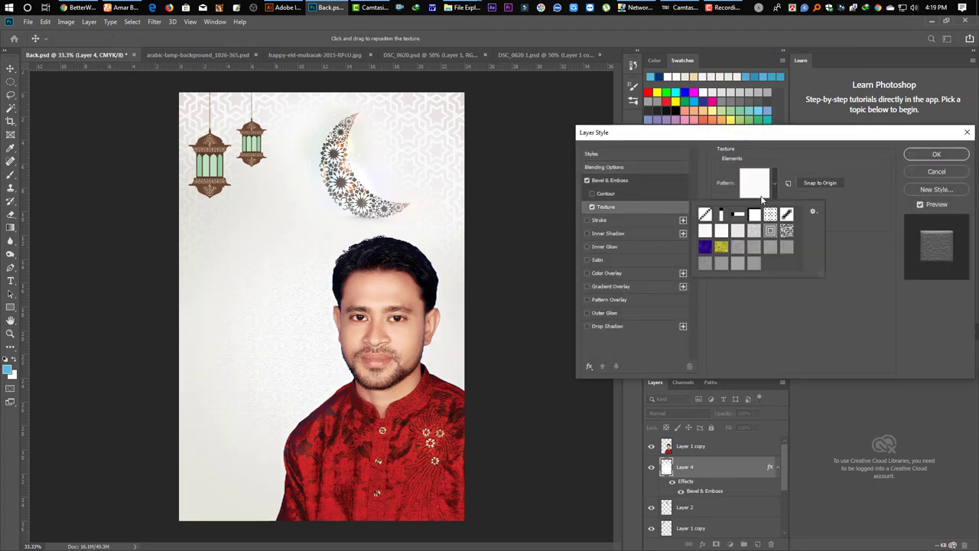
click(289, 325)
key(ctrl+plus)
key(ctrl+plus)
key(ctrl+plus)
key(ctrl+plus)
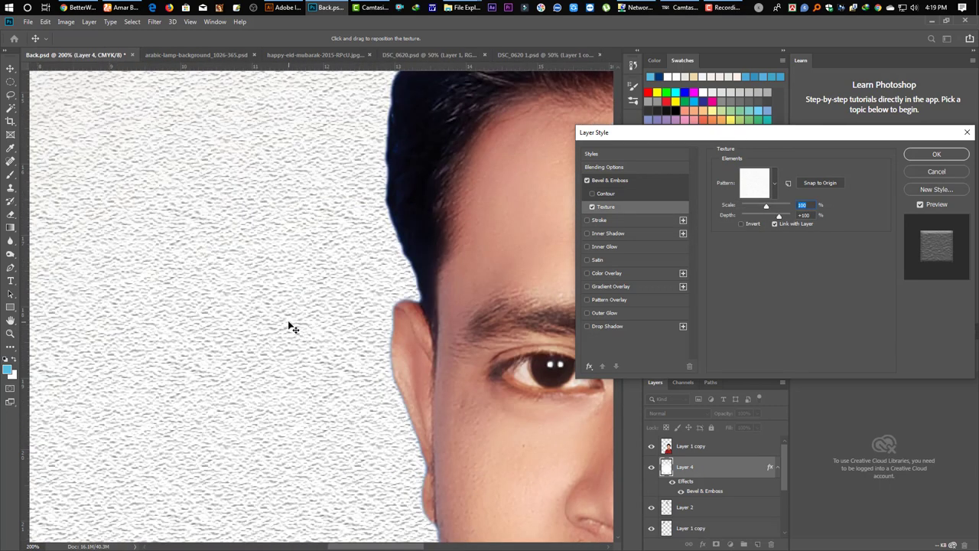
key(ctrl+plus)
click(755, 188)
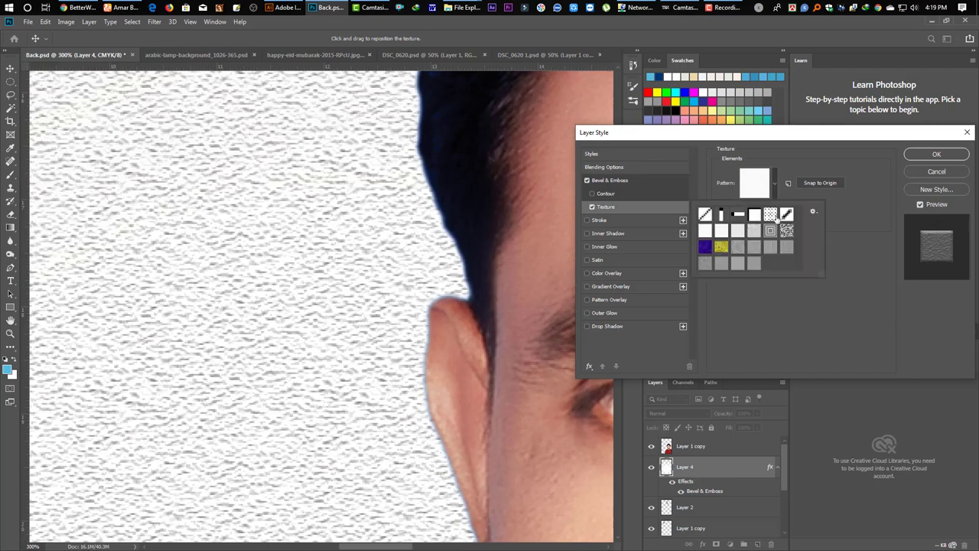
click(770, 230)
click(787, 232)
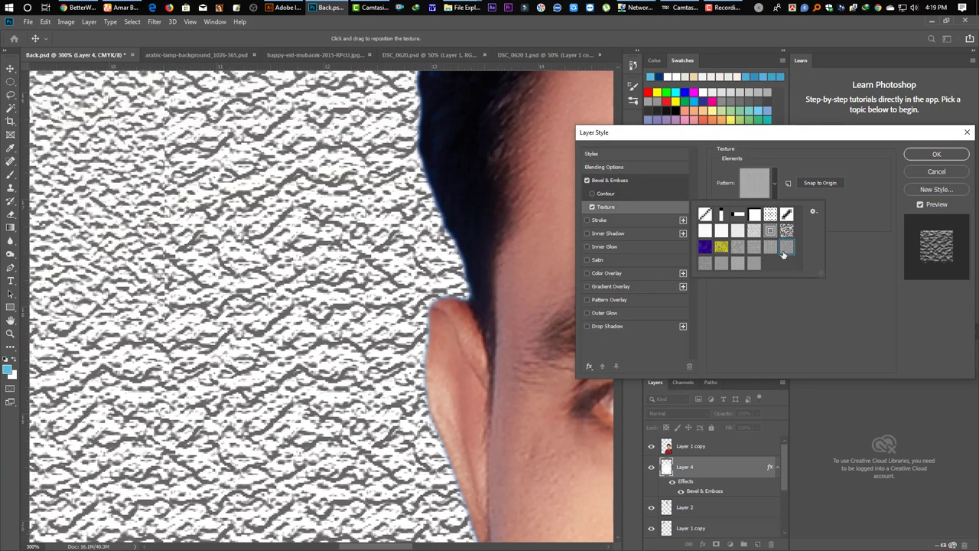
click(788, 248)
- Append the Texture Fill pattern set and apply one of its vertical, fibre-like patterns as the glow's texture
click(814, 212)
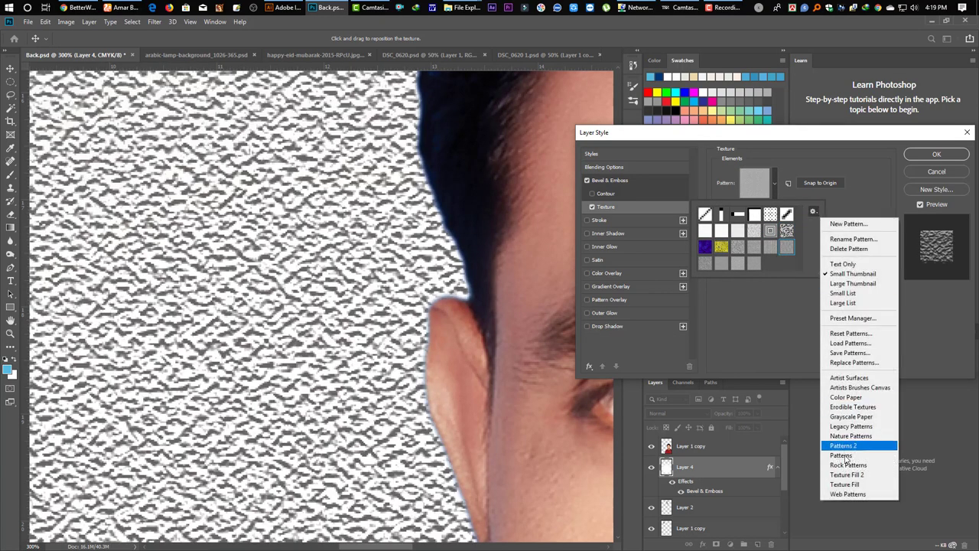
click(845, 485)
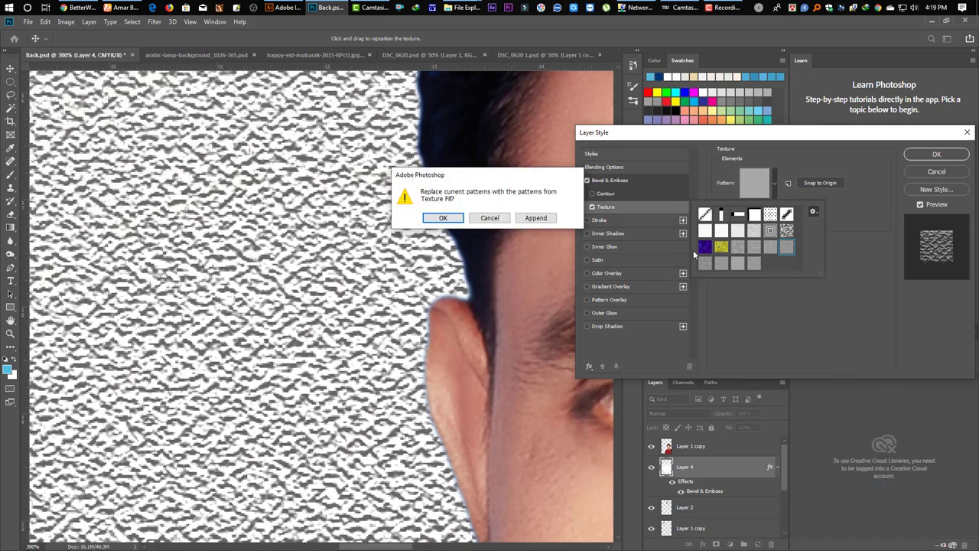
click(545, 224)
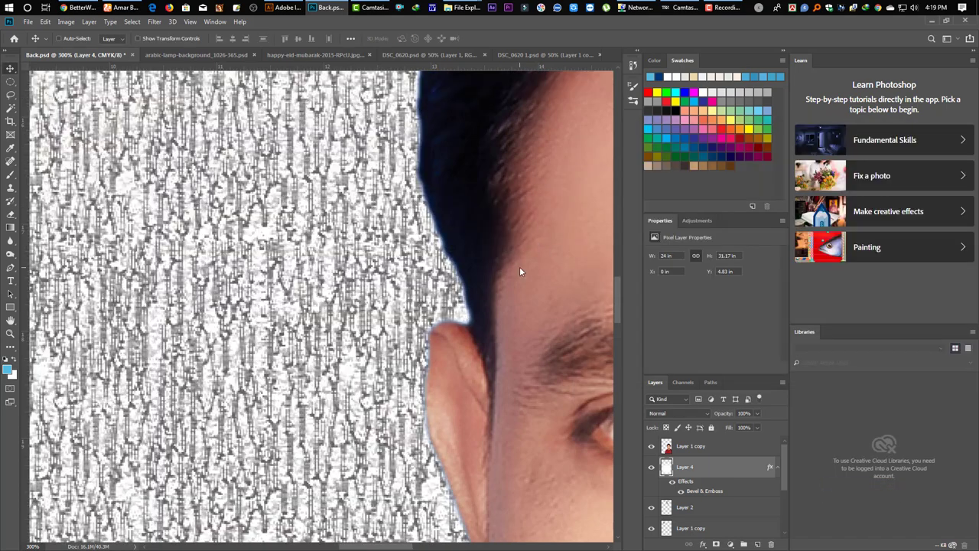
- Set the textured glow layer's opacity to 20% and check the texture both close up and on the whole poster
key(ctrl+minus)
key(ctrl+minus)
key(ctrl+minus)
key(ctrl+minus)
key(ctrl+minus)
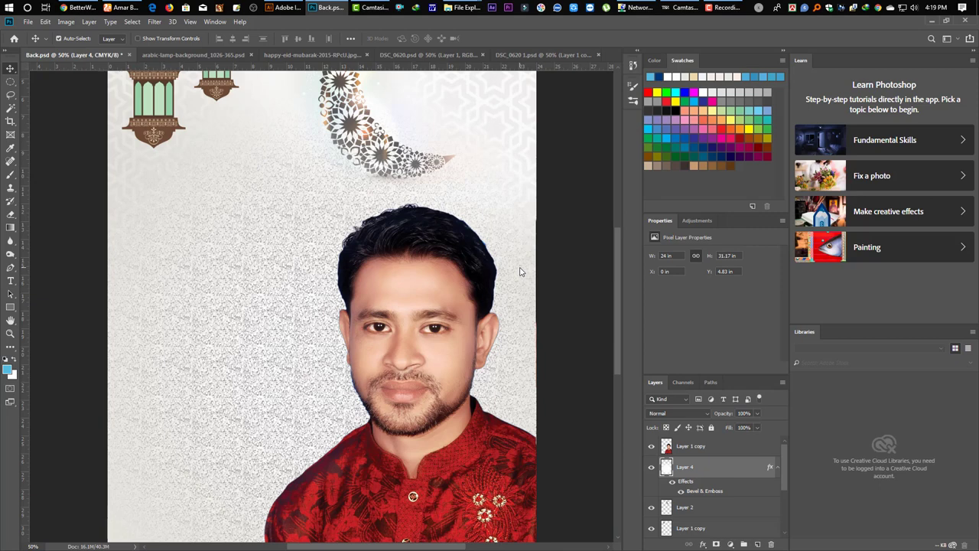
key(2)
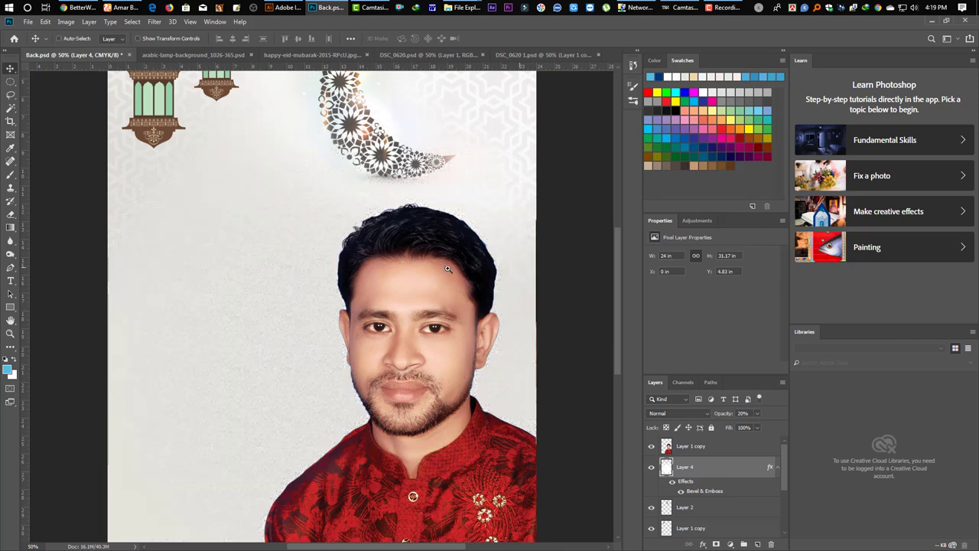
drag(255, 269, 322, 393)
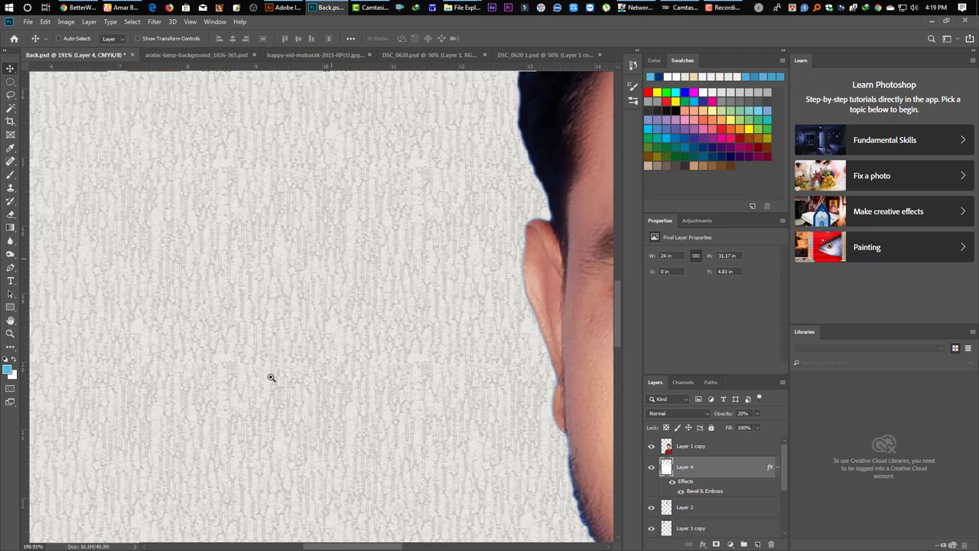
alt+click(442, 346)
alt+click(443, 346)
alt+click(442, 346)
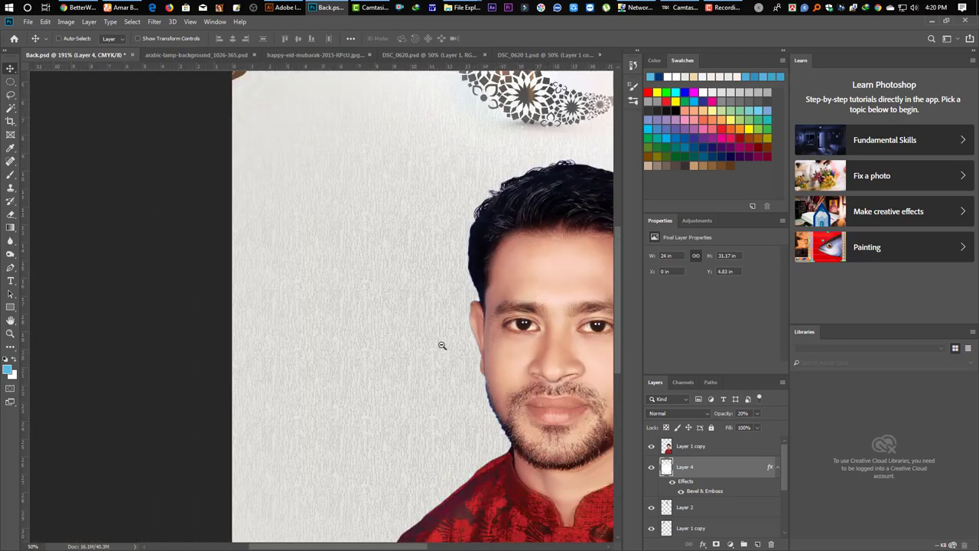
alt+click(442, 345)
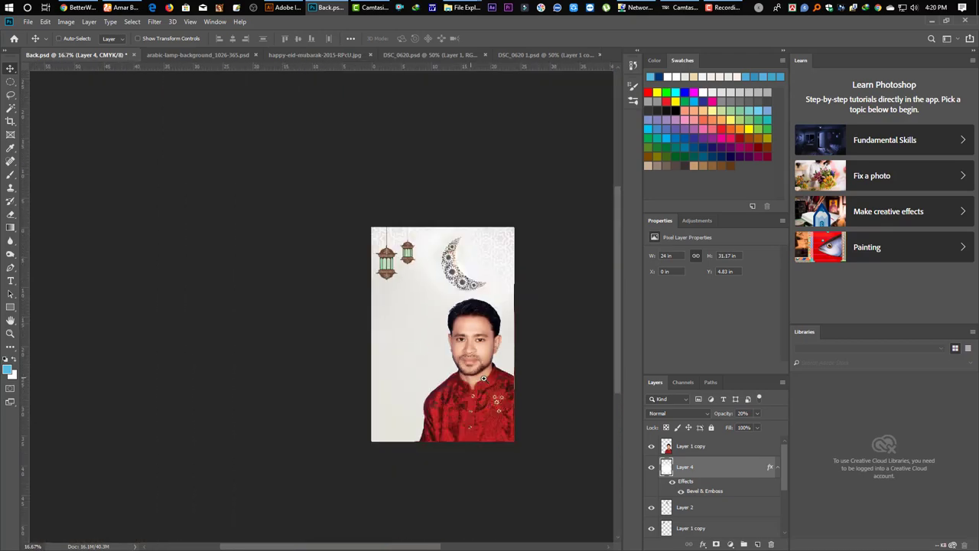
key(ctrl+plus)
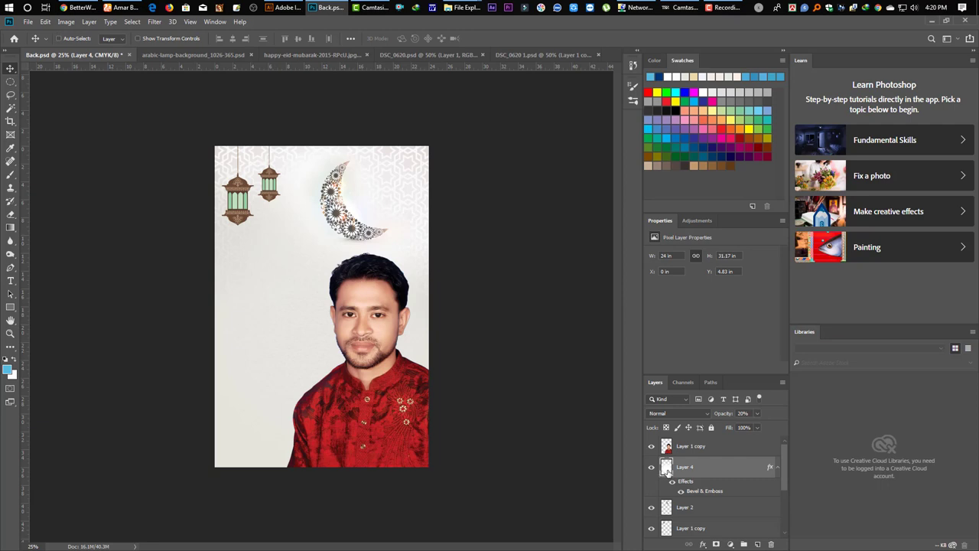
- Duplicate the textured glow on Layer 4
ctrl+click(667, 468)
key(ctrl+d)
key(ctrl+j)
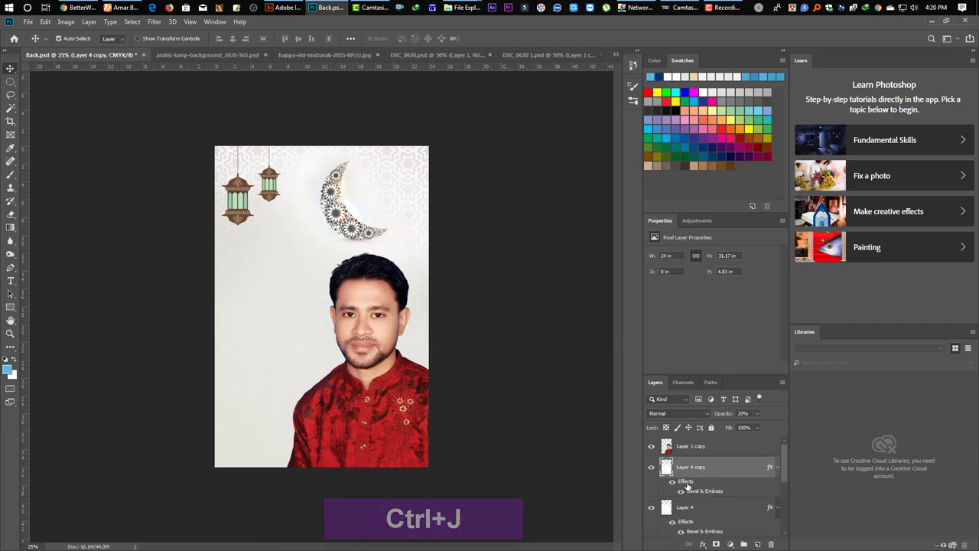
- Remove the Bevel & Emboss effect from the original Layer 4 and set its opacity to 100%
click(693, 510)
scroll(697, 523, down, 2)
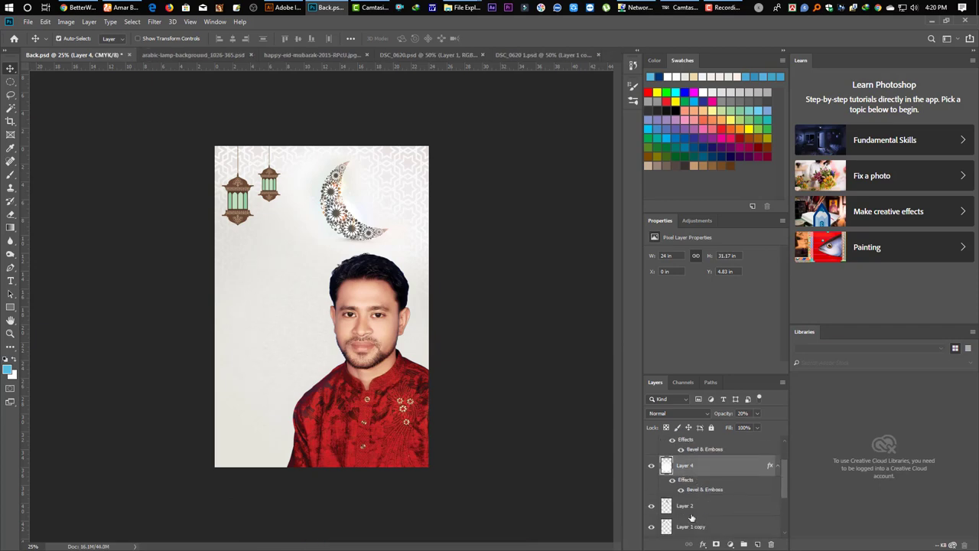
drag(689, 485, 717, 545)
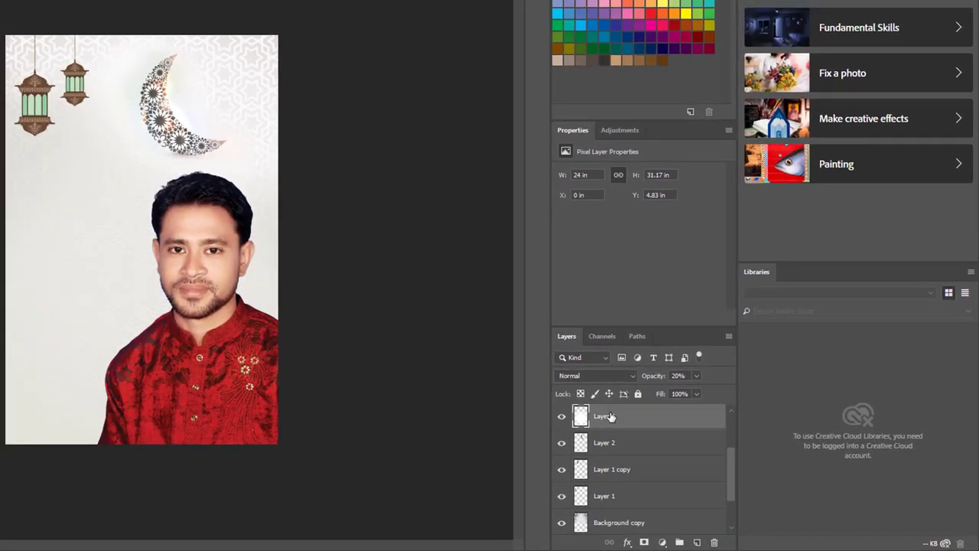
key(0)
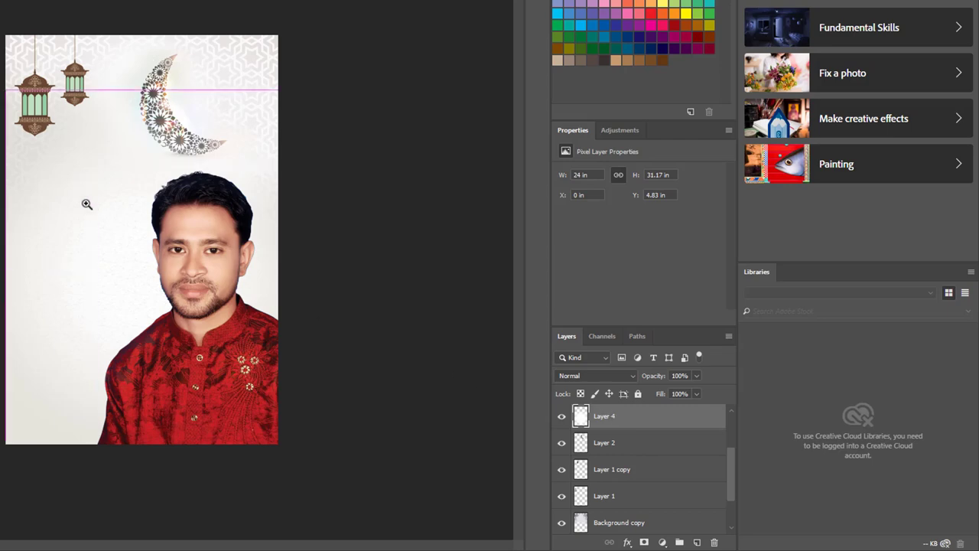
- Set the opacity of Layer 4 copy to 10% and check the texture close up and on the whole poster
drag(83, 181, 218, 247)
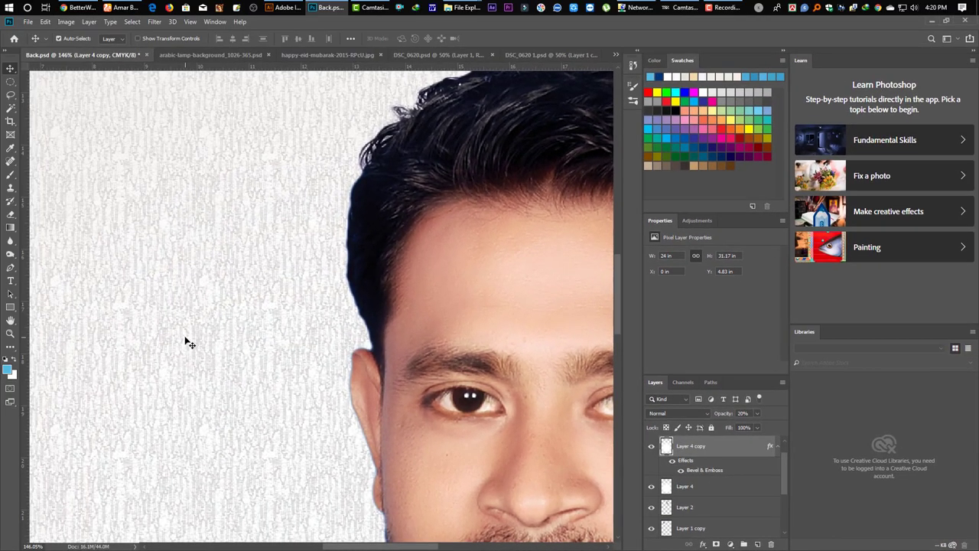
key(1)
key(ctrl+minus)
key(ctrl+minus)
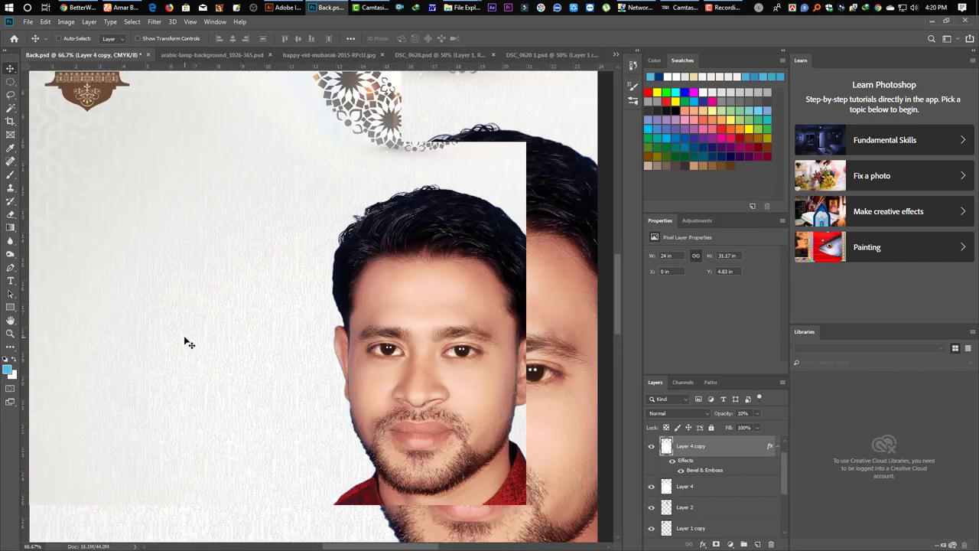
key(ctrl+minus)
key(ctrl+minus)
key(ctrl+minus)
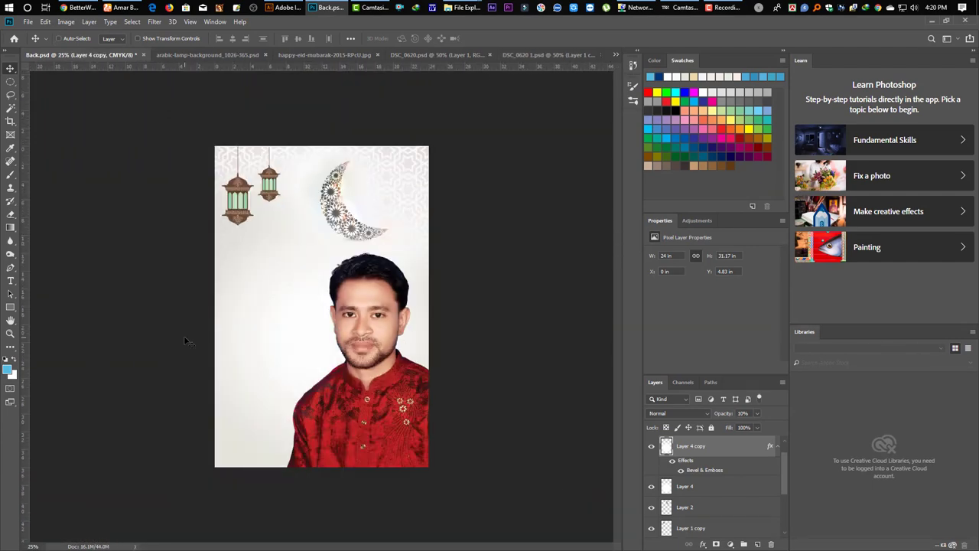
- Save Back.psd and switch to Illustrator
key(ctrl+s)
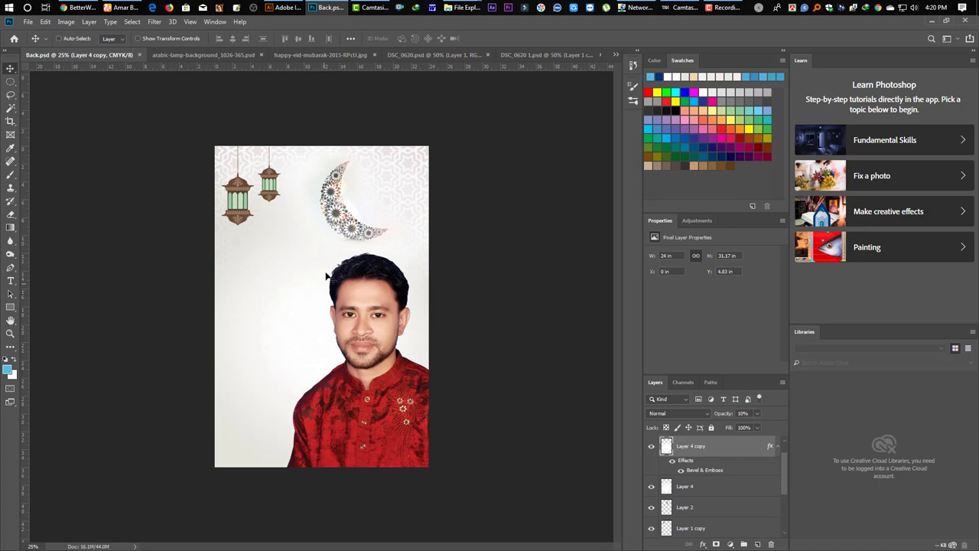
key(alt+Tab)
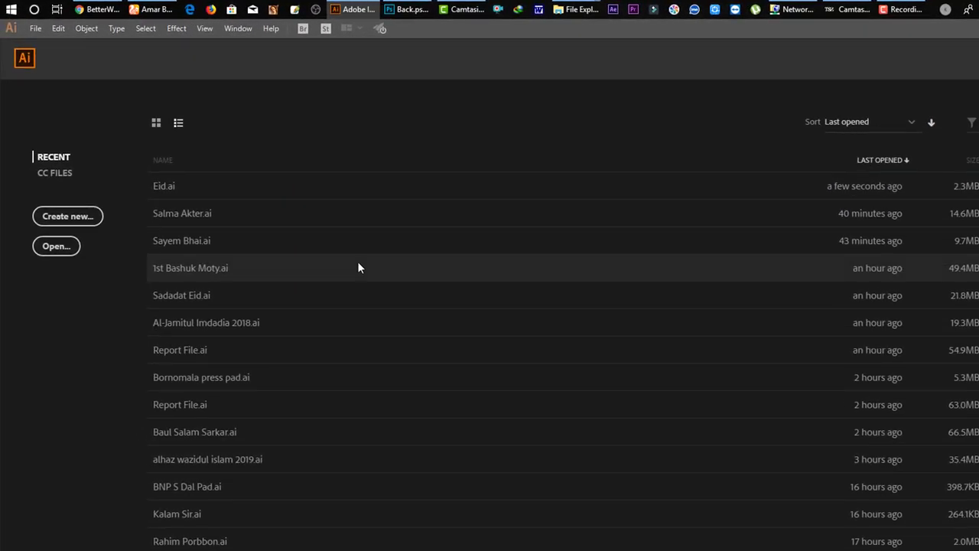
key(ctrl+n)
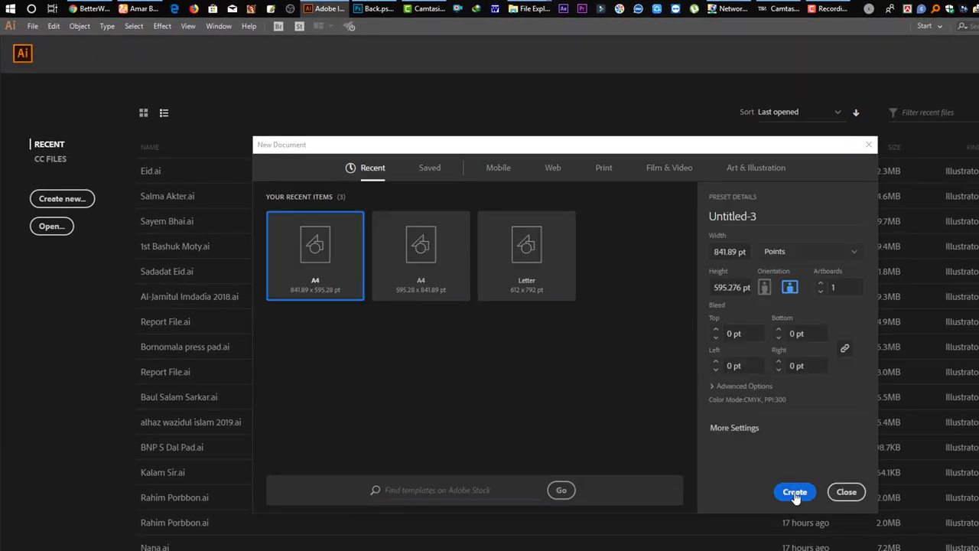
click(795, 494)
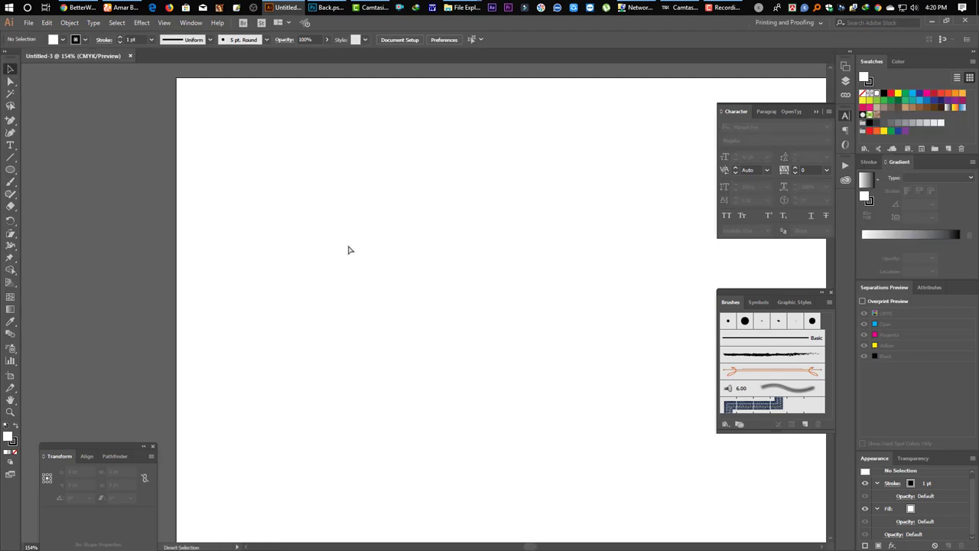
key(ctrl+w)
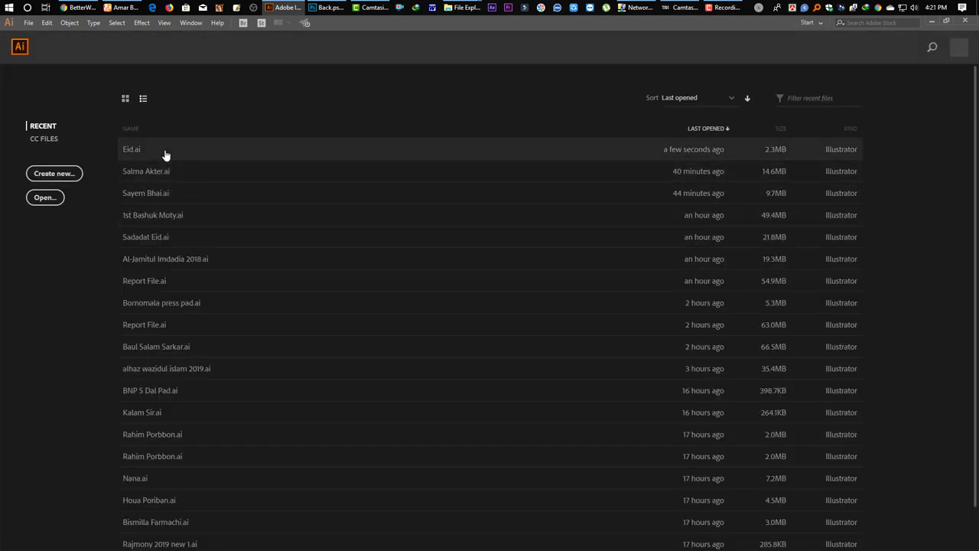
- Open the recent file Eid.ai and place Back.psd in it with its layers flattened to a single image
click(165, 155)
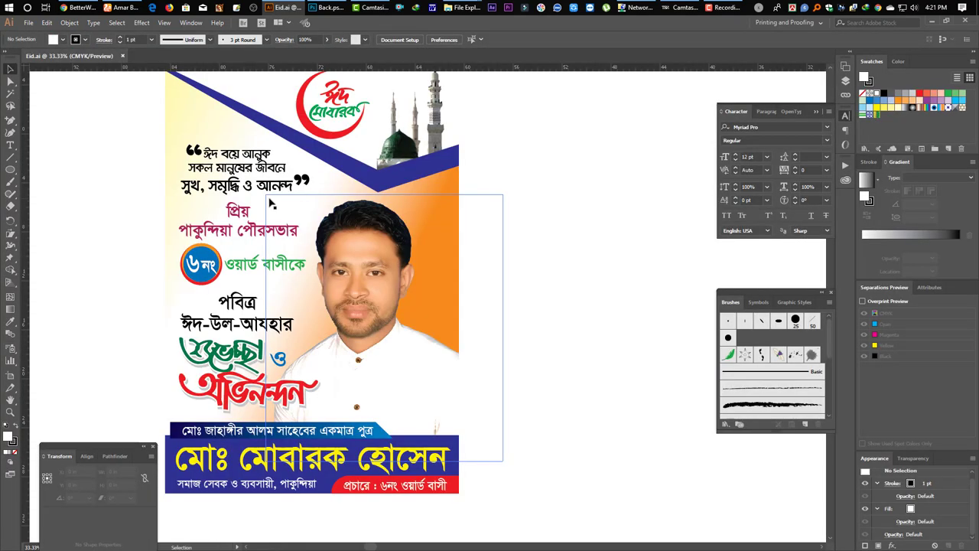
click(29, 22)
click(85, 192)
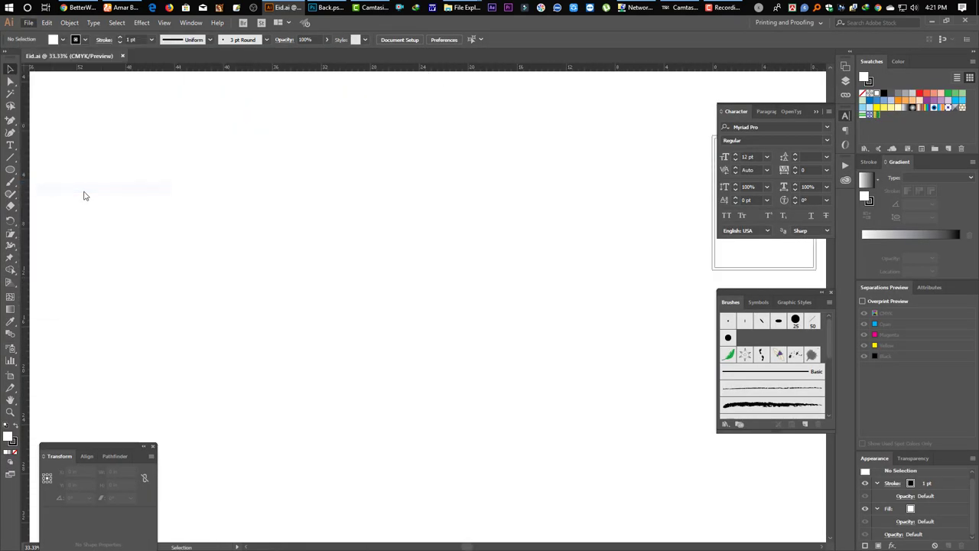
click(235, 154)
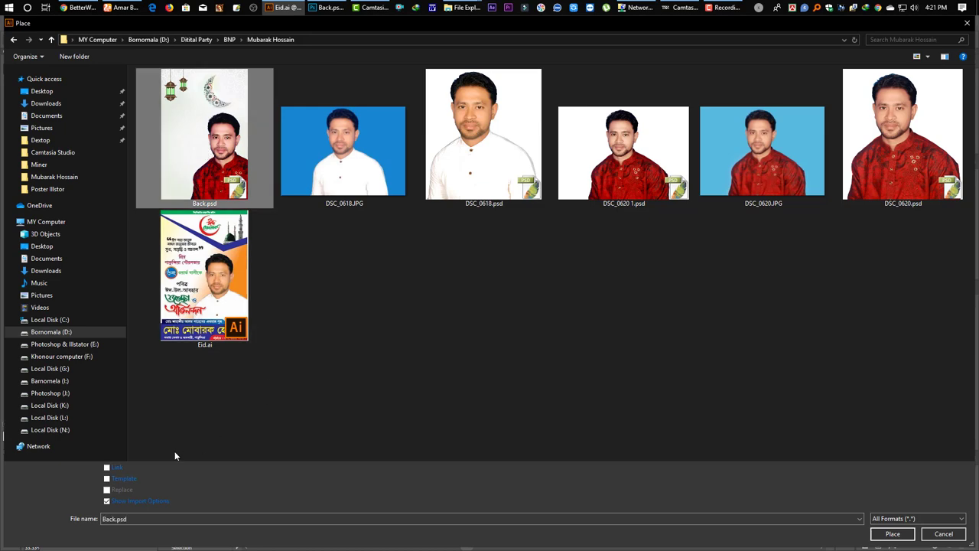
key(Return)
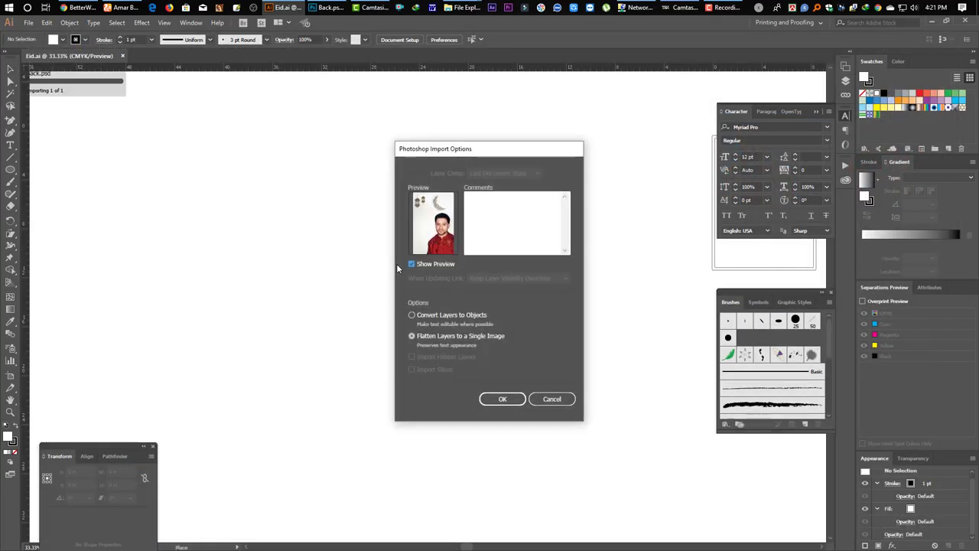
key(Return)
- Position the placed 24 × 36 in poster image on the empty canvas beside the existing Eid design
drag(468, 345, 501, 180)
key(ctrl+minus)
drag(545, 288, 325, 211)
drag(353, 154, 358, 294)
ctrl+click(357, 294)
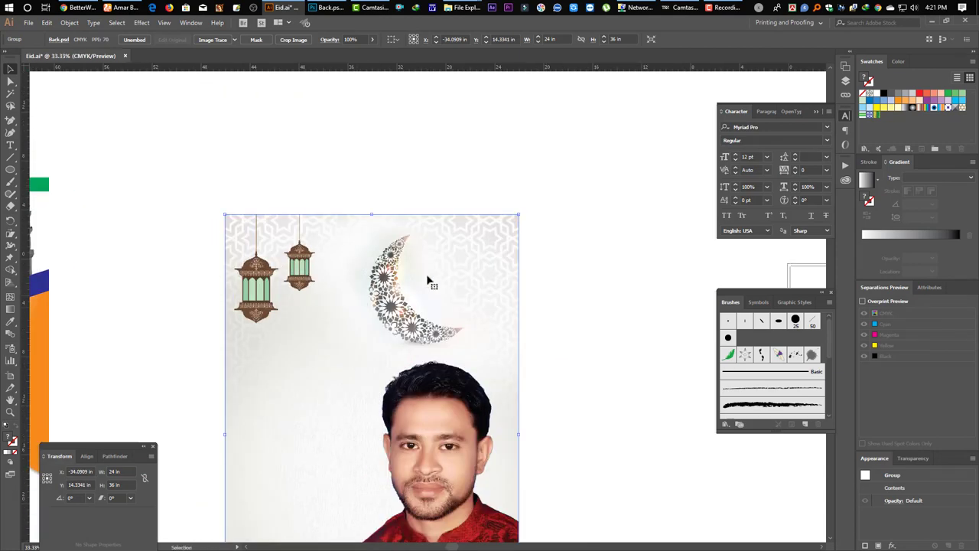
drag(448, 288, 437, 249)
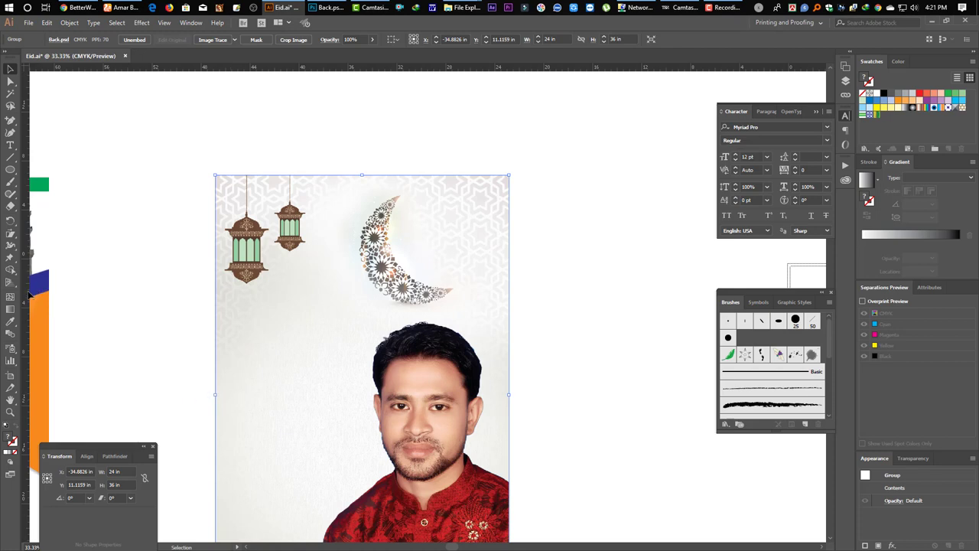
- Add a vertical guide through the horizontal centre of the placed poster image and lock the guides
drag(29, 293, 362, 129)
click(385, 135)
right_click(400, 147)
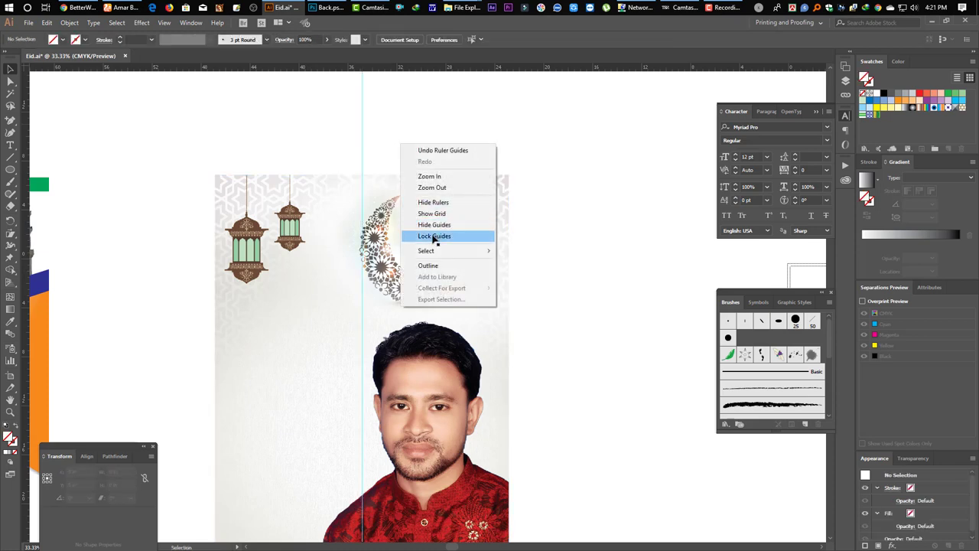
click(432, 237)
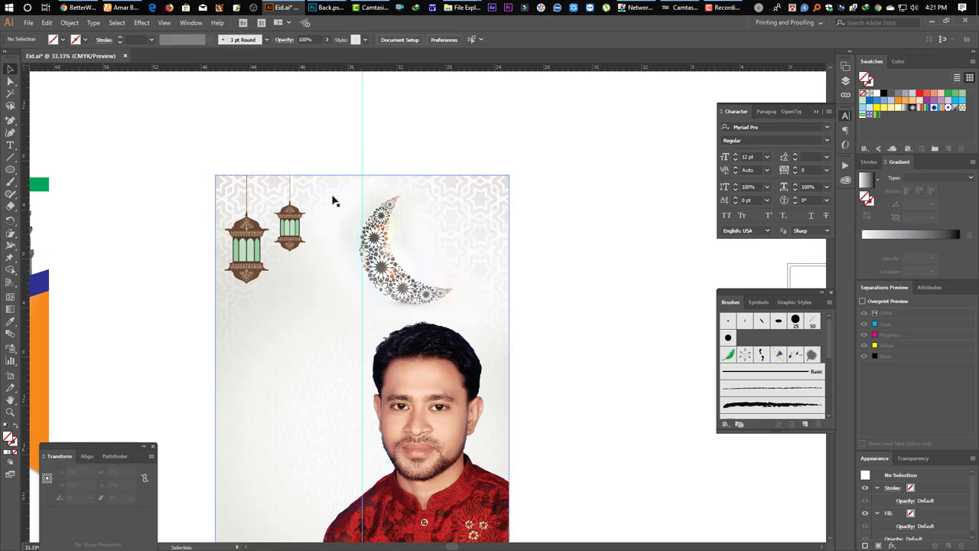
- Replace the spare three-line Bengali text above the poster with a single opening quotation mark
click(10, 144)
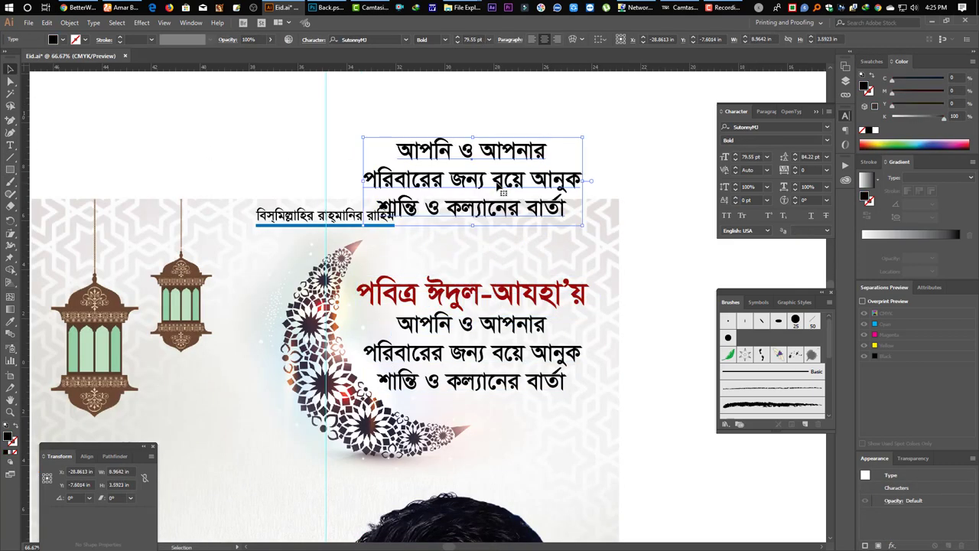
drag(398, 142, 564, 208)
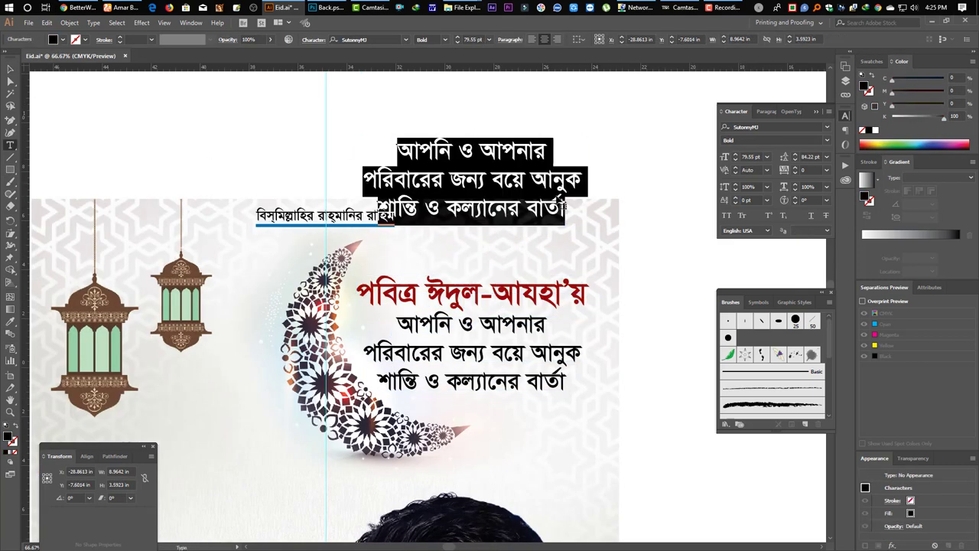
text(")
key(Escape)
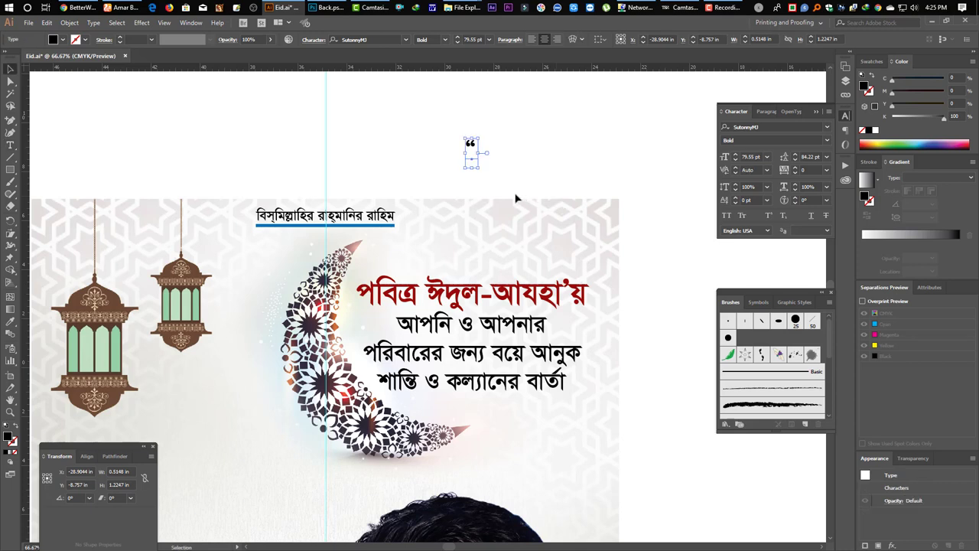
- Enlarge the quotation mark to about 1.25 in wide above the red Eid heading, convert it to outlines and fill it blue
drag(473, 169, 485, 205)
drag(485, 147, 484, 265)
key(ctrl+shift+o)
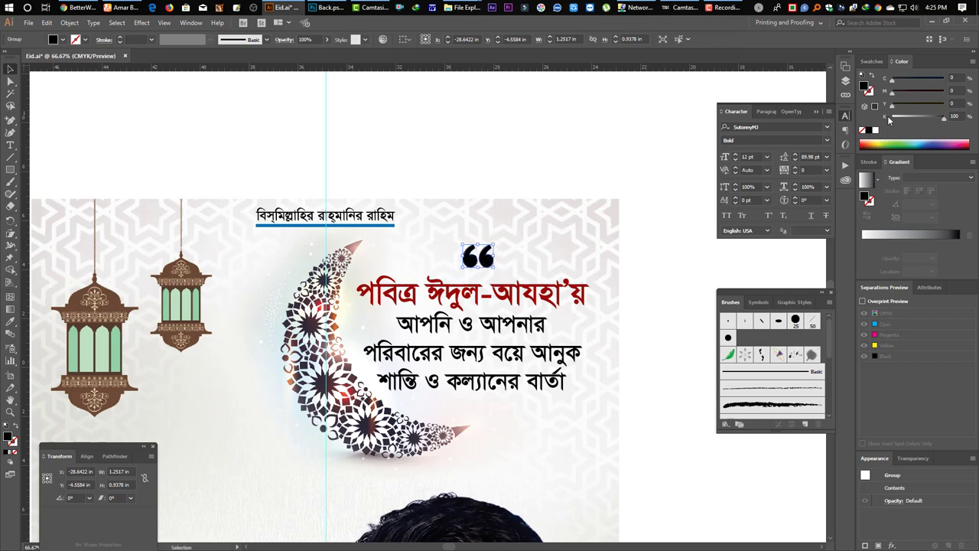
click(872, 61)
click(872, 100)
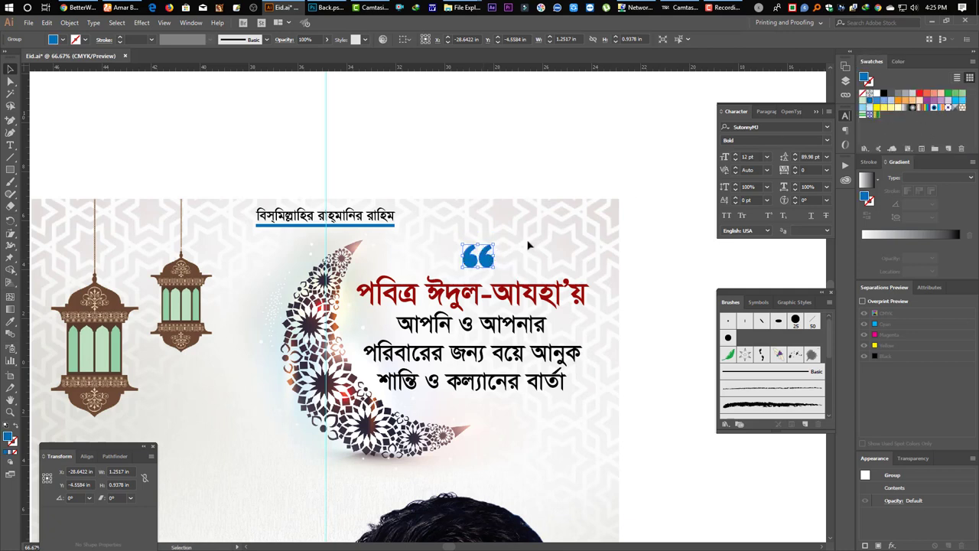
- Copy the blue quotation mark straight below the greeting's last line and turn it into a closing mark
drag(480, 257, 480, 409)
drag(480, 423, 472, 322)
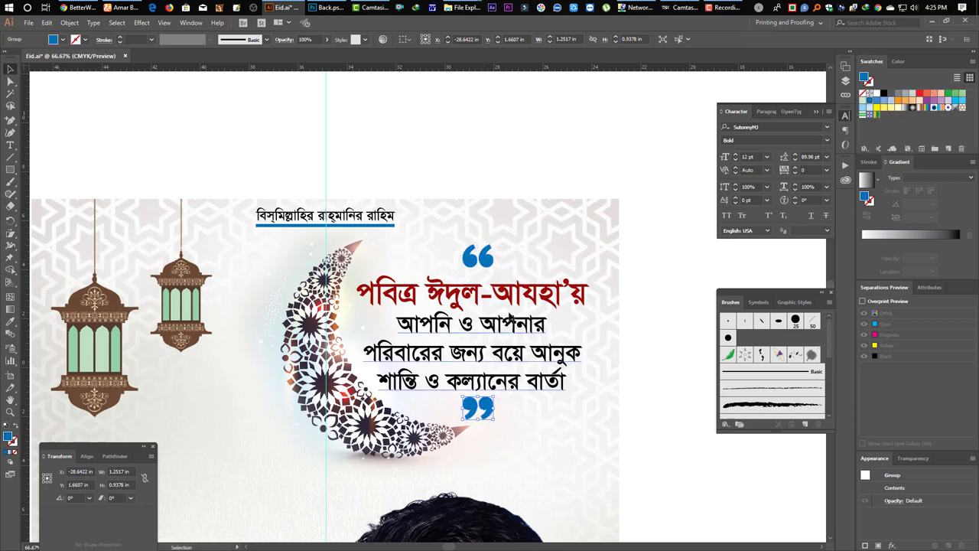
click(284, 138)
- Change the second line of the black text below the lanterns to "ঈদ-উল-আযহা উপলক্ষে"
ctrl+alt+click(487, 403)
drag(303, 390, 323, 308)
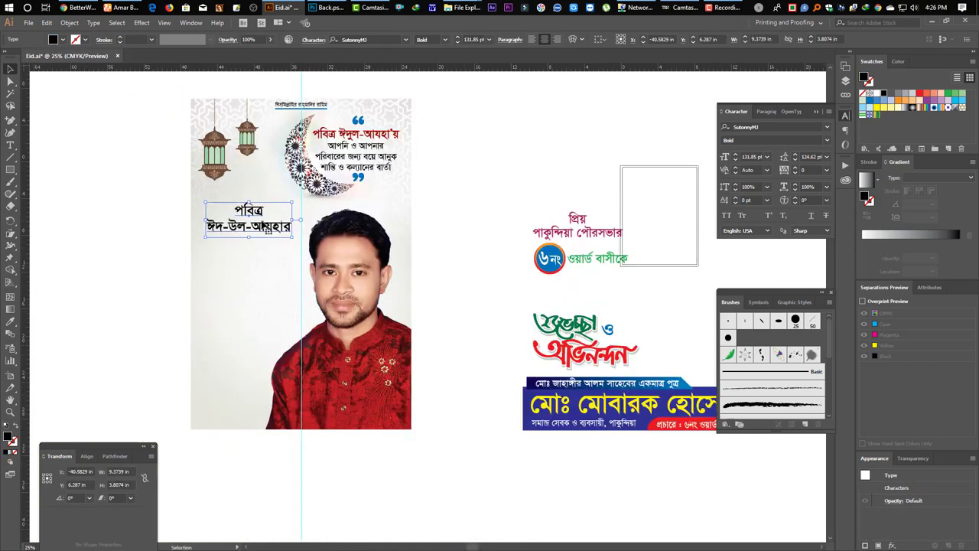
double_click(264, 232)
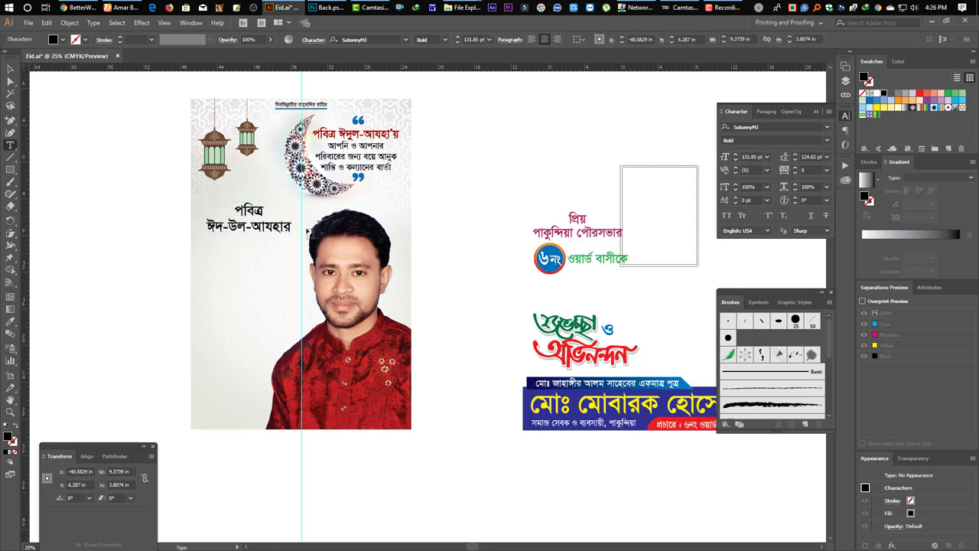
key(BackSpace)
text(উপলক্ষে)
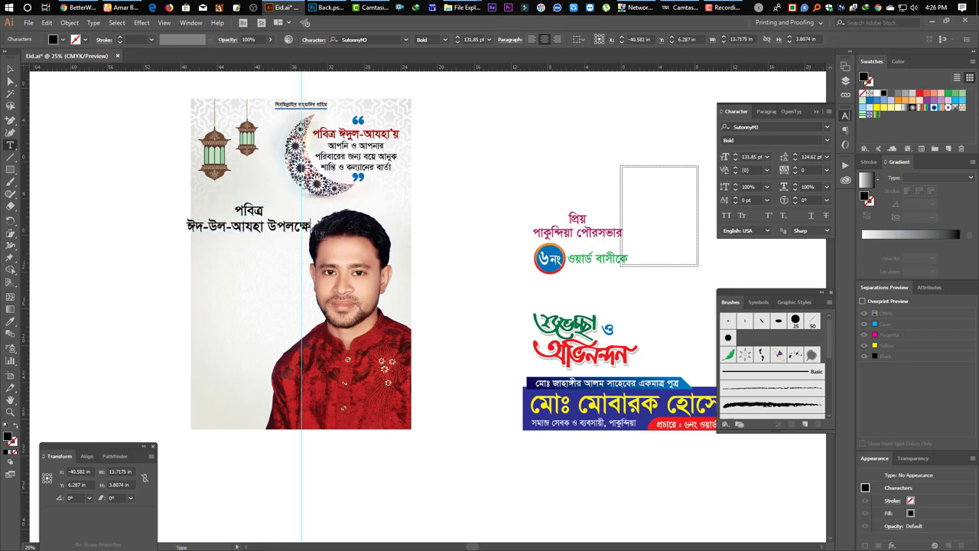
key(Escape)
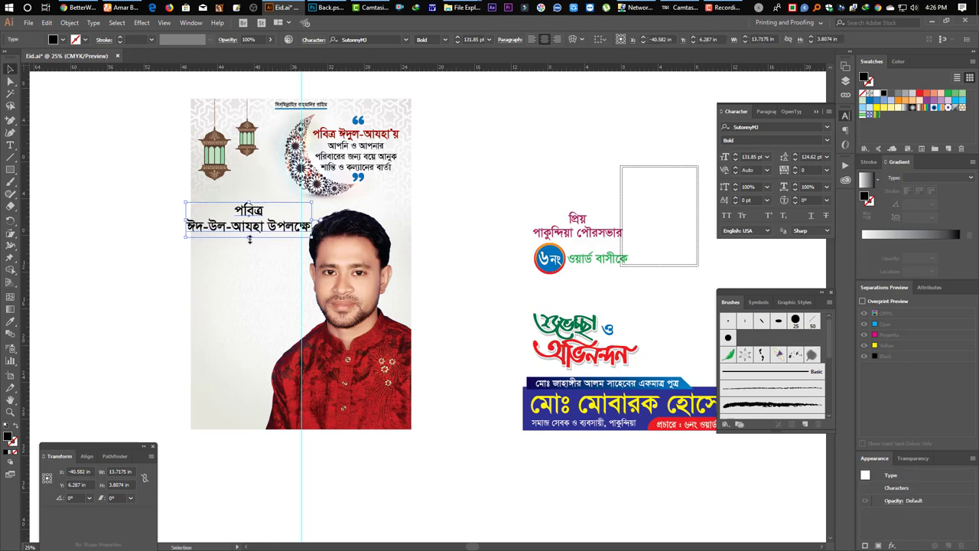
- Duplicate the black two-line text below itself and replace the copy's wording with "পাকুন্দিয়া পৌরসভার"
drag(253, 228, 256, 256)
triple_click(278, 270)
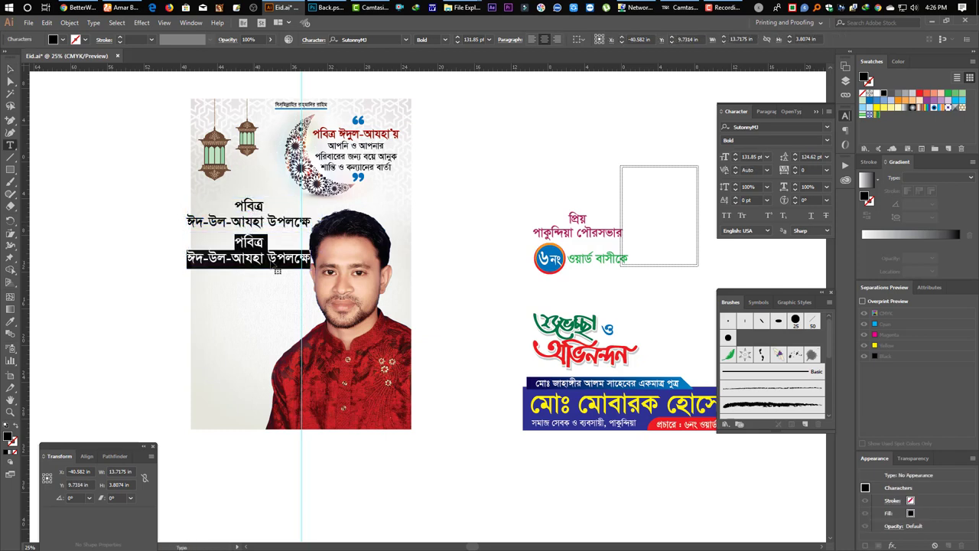
text(পা)
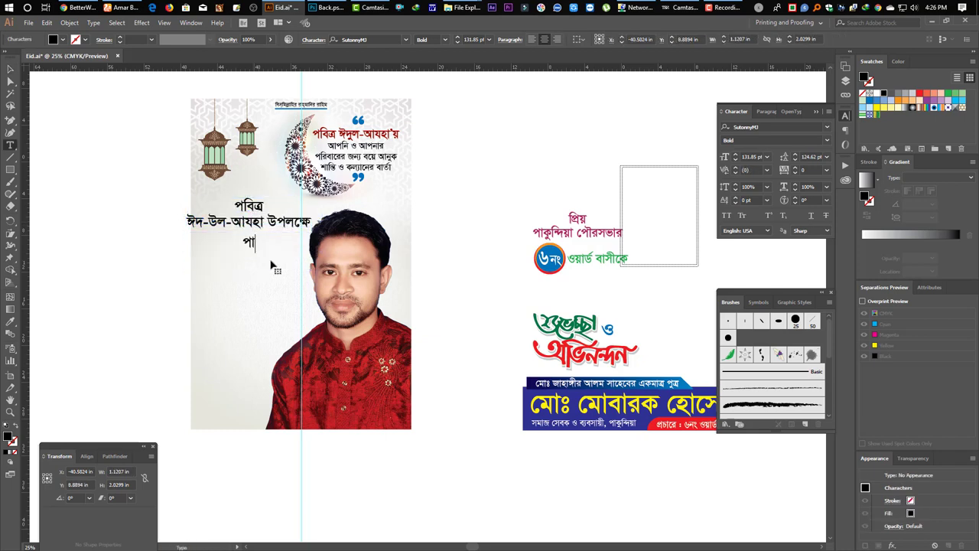
text(কুন্দিয়া পৌ)
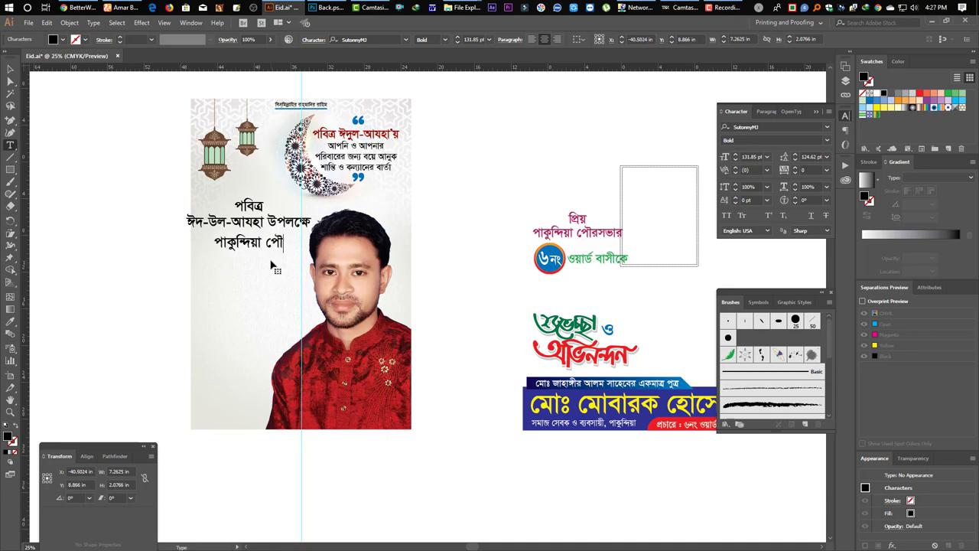
text(রসভার)
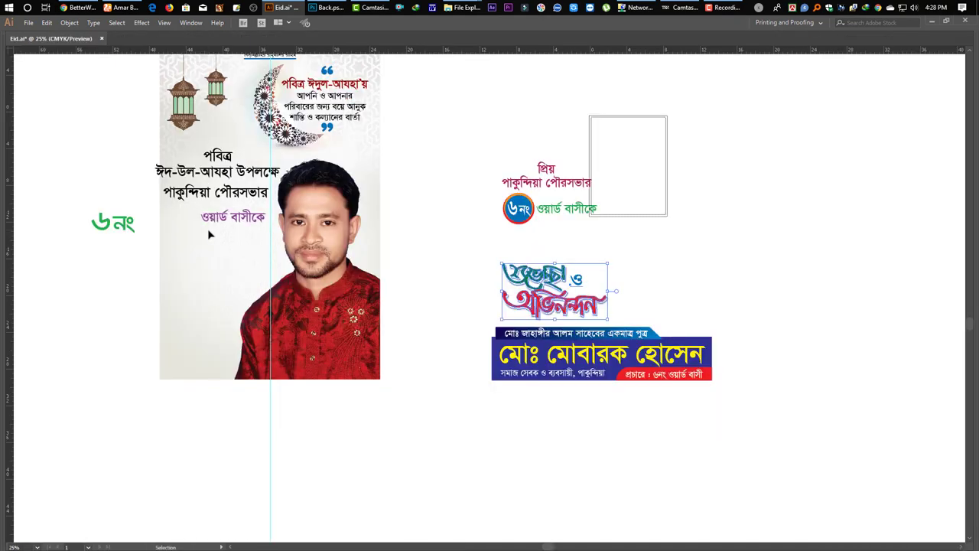
- Move the "শুভেচ্ছা ও অভিনন্দন" lettering from the old design onto the poster, just below "ওয়ার্ড বাসীকে"
click(235, 242)
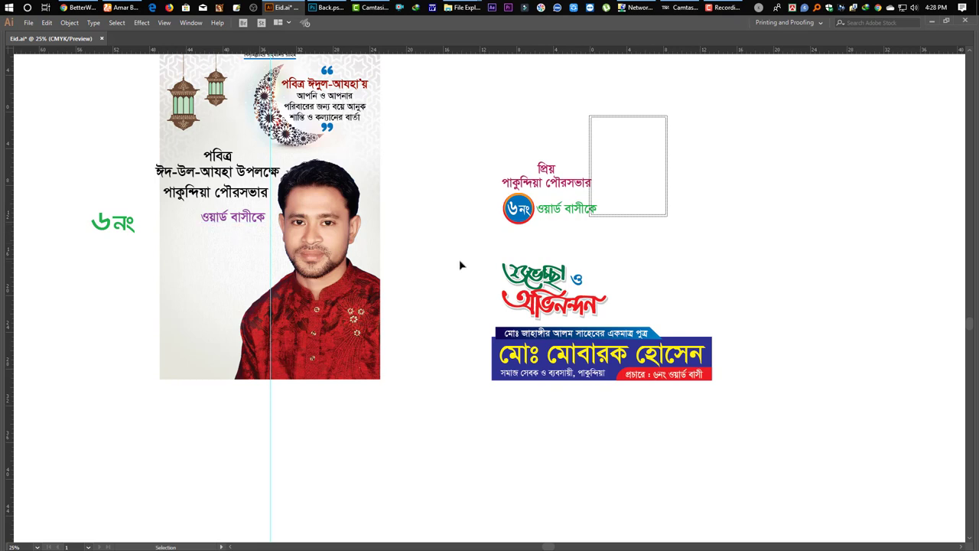
drag(570, 284, 123, 220)
key(ctrl+shift+a)
drag(262, 247, 263, 227)
click(325, 240)
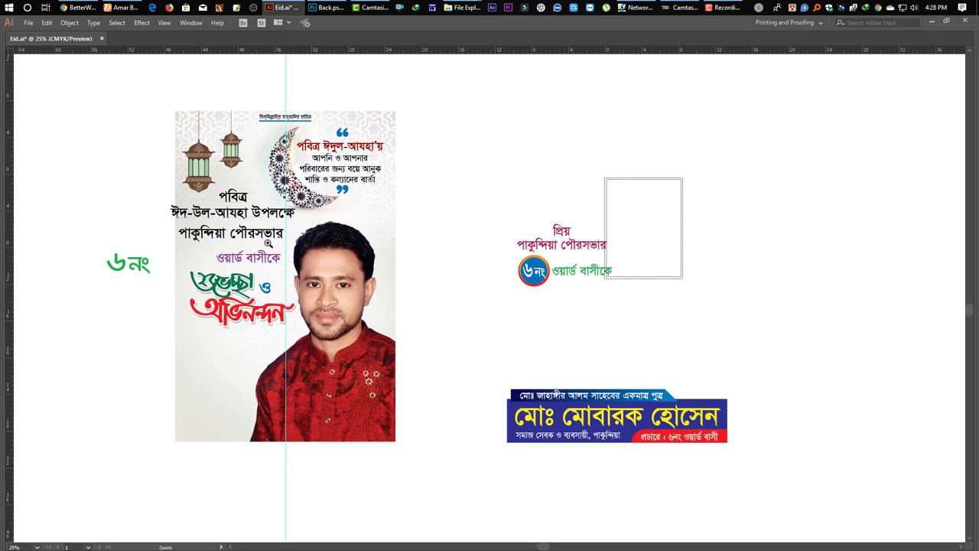
- Scale the "পবিত্র ঈদ-উল-আযহা উপলক্ষে" text down to about 11 in wide and place it above "পাকুন্দিয়া পৌরসভার"
ctrl+click(267, 242)
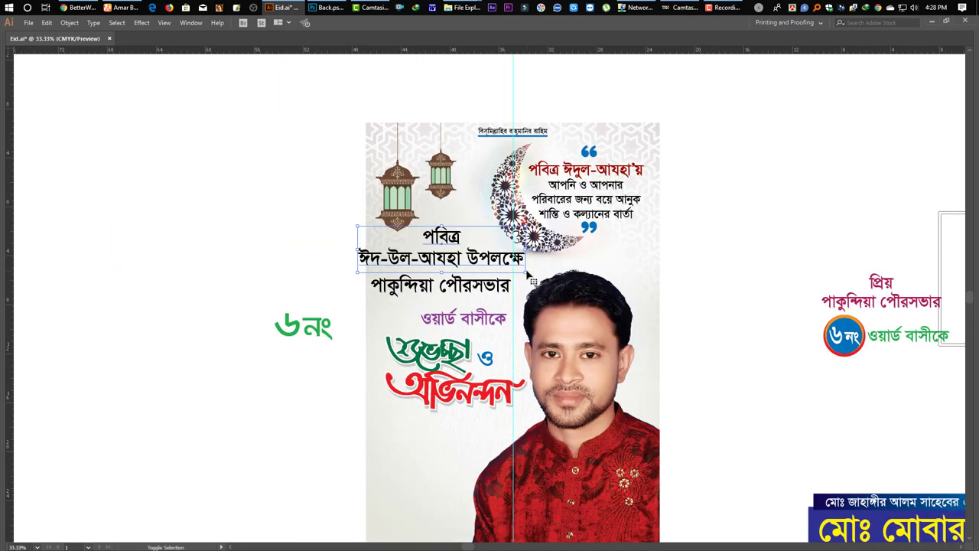
drag(527, 272, 525, 271)
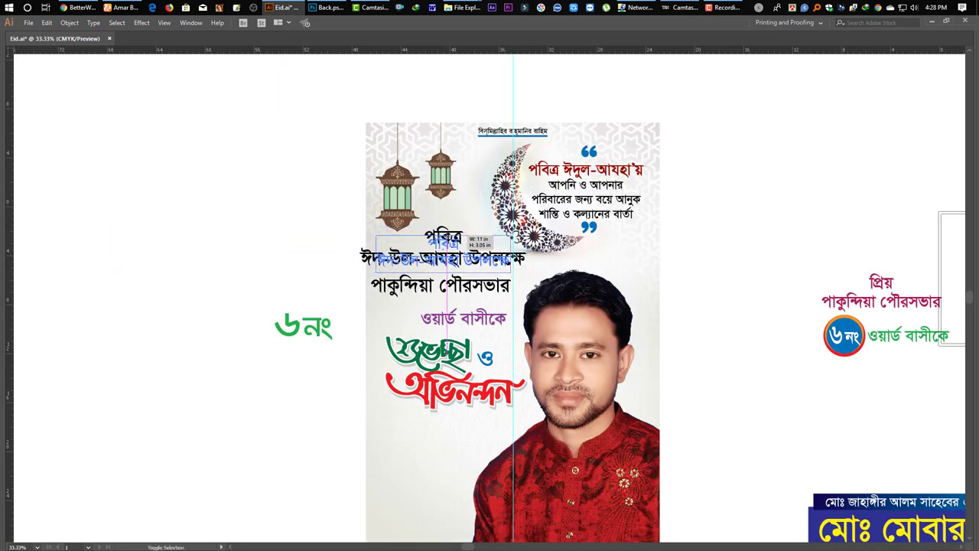
key(ctrl+shift+a)
key(ctrl+plus)
drag(462, 277, 387, 261)
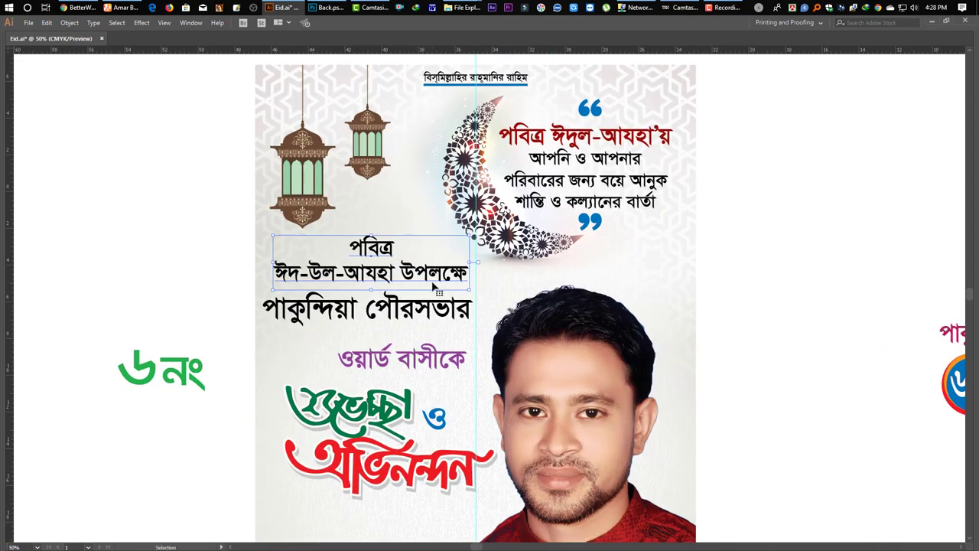
- Recolor the "ঈদ-উল-আযহা উপলক্ষে" line below the lanterns to deep blue with C 100, M 100, Y 0, K 0.78
key(ctrl+shift+a)
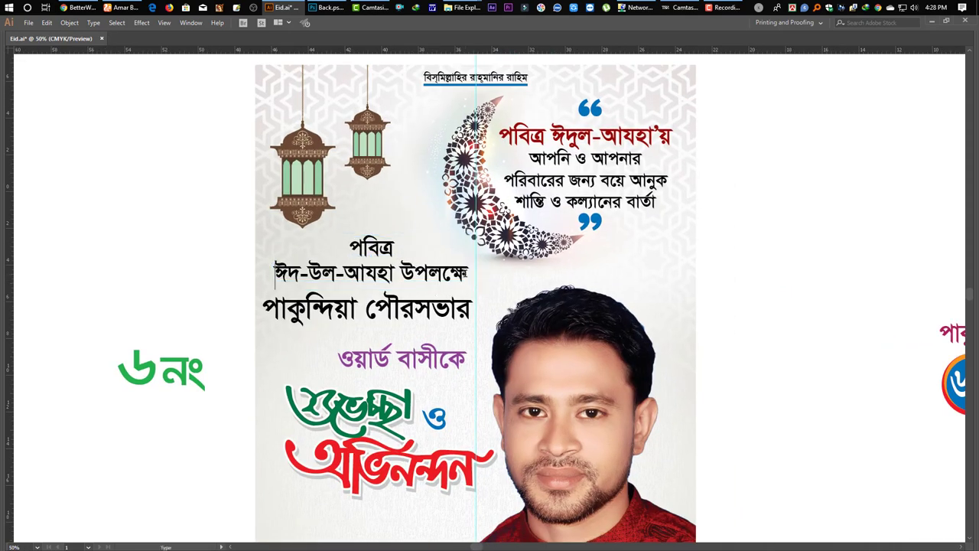
drag(275, 273, 464, 273)
key(F6)
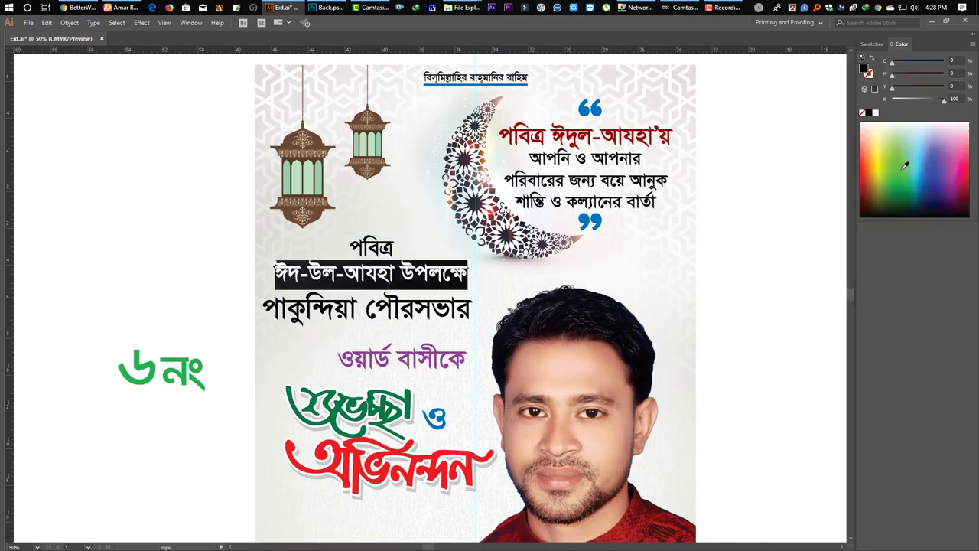
click(941, 188)
click(465, 292)
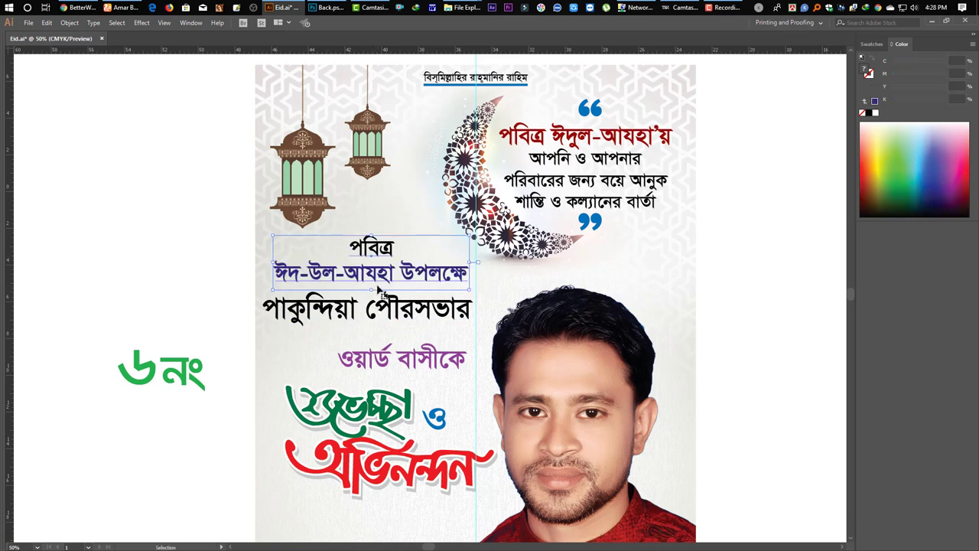
triple_click(377, 285)
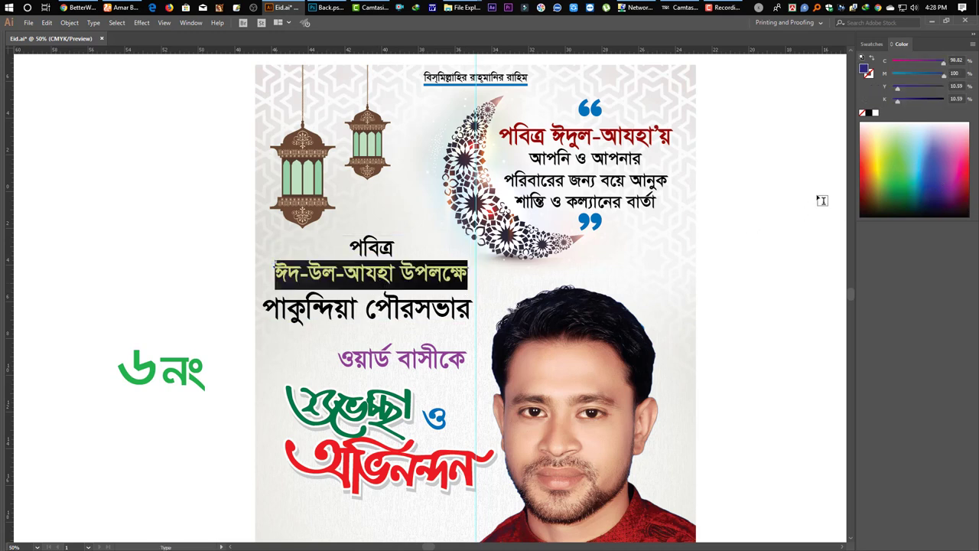
click(928, 180)
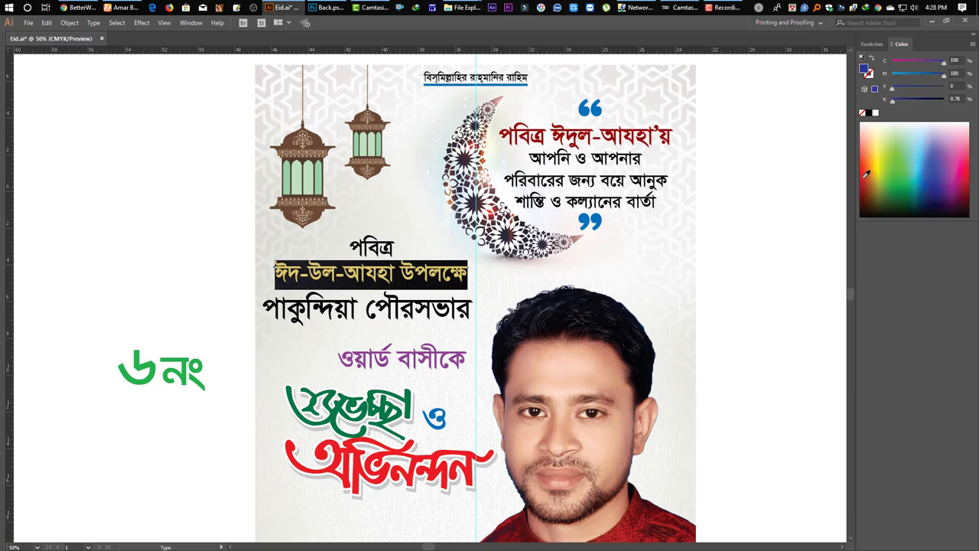
key(Escape)
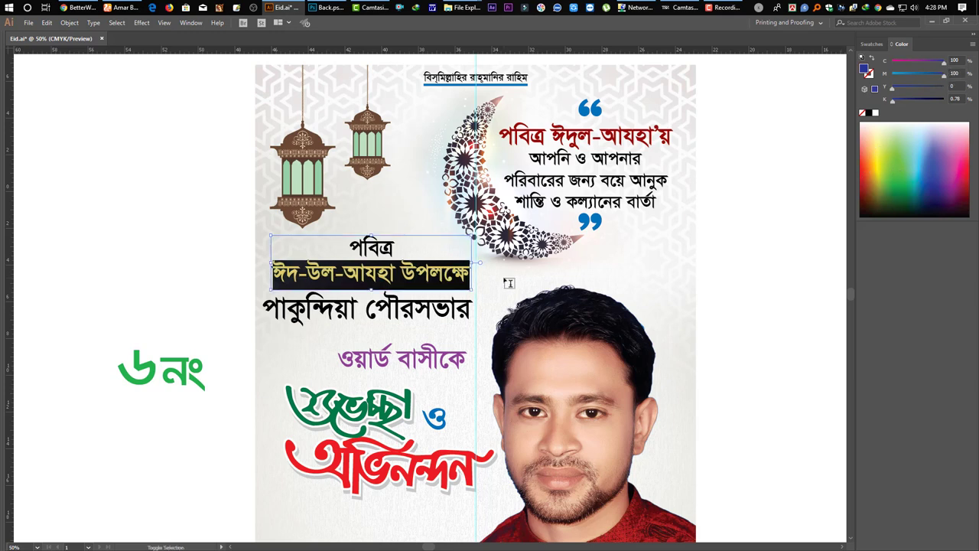
- Delete the trailing space at the end of the "পাকুন্দিয়া পৌরসভার" text
click(417, 322)
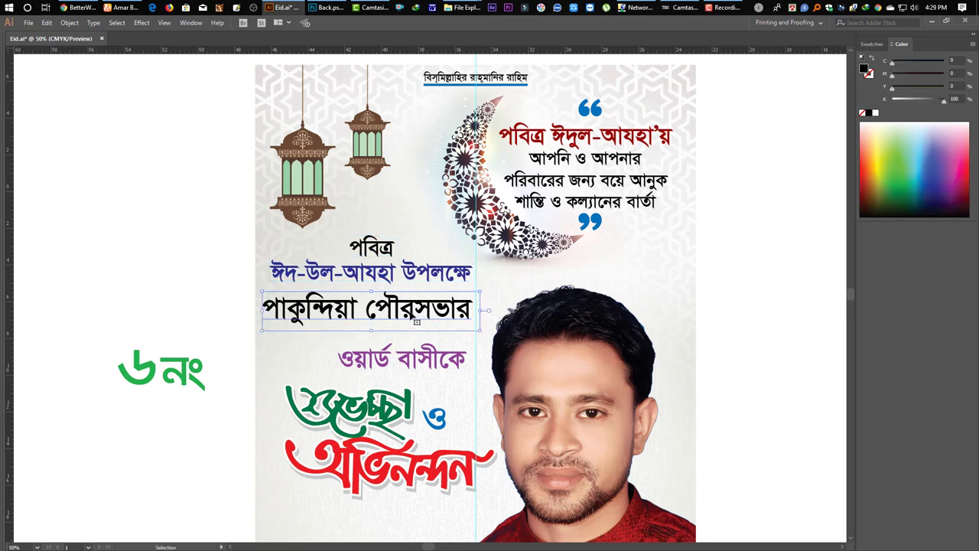
double_click(466, 313)
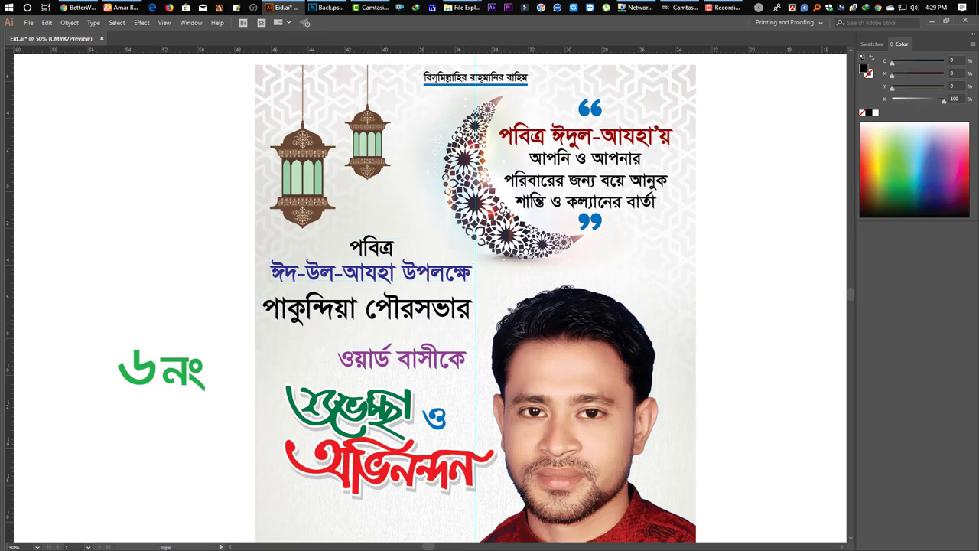
key(shift+Right)
key(BackSpace)
key(Escape)
- Scale down "পাকুন্দিয়া পৌরসভার" and "ওয়ার্ড বাসীকে" and move them up closer to the blue line
drag(407, 320, 407, 314)
drag(478, 306, 462, 306)
drag(413, 352, 413, 331)
drag(337, 341, 353, 341)
- Move the green "৬ নং" text beside the artboard up and reduce the size of only its "নং" part
drag(172, 380, 181, 338)
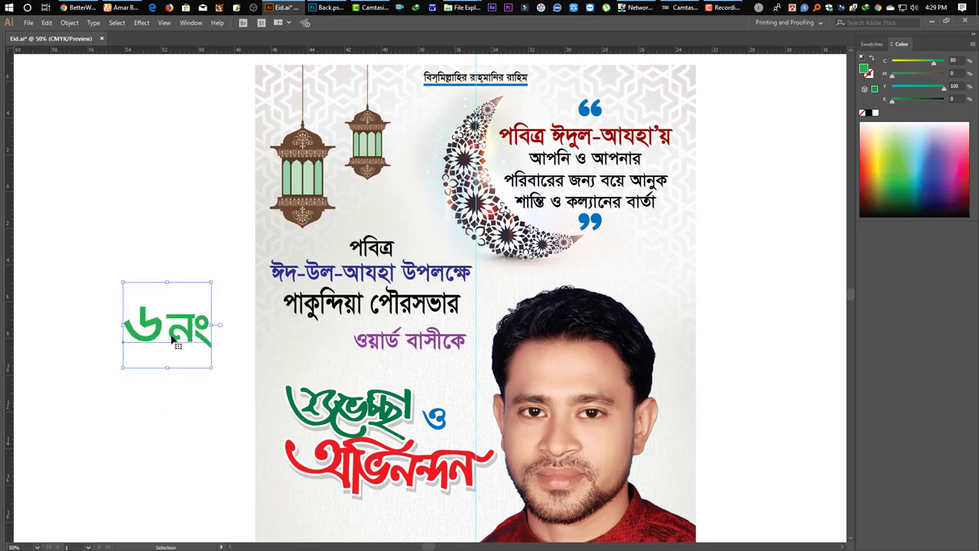
key(t)
shift+click(208, 334)
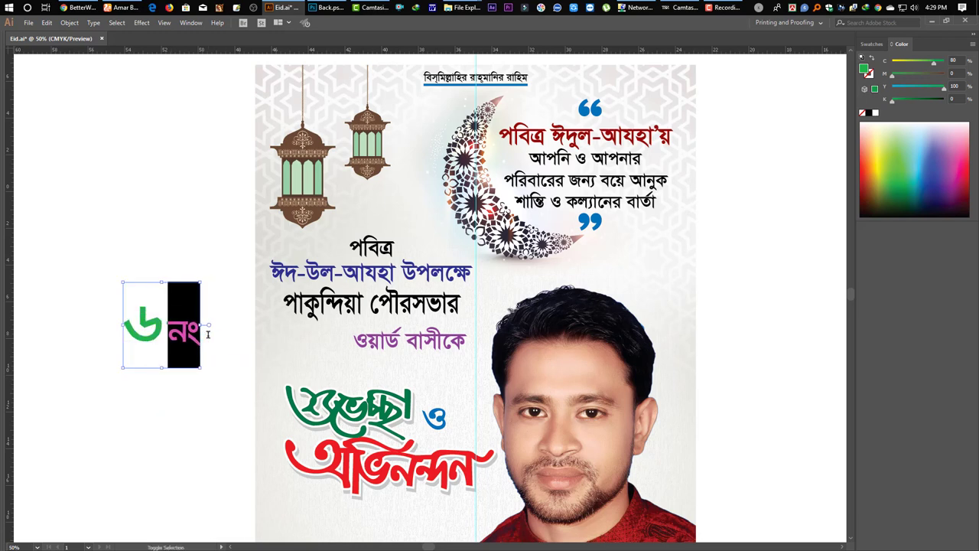
key(Escape)
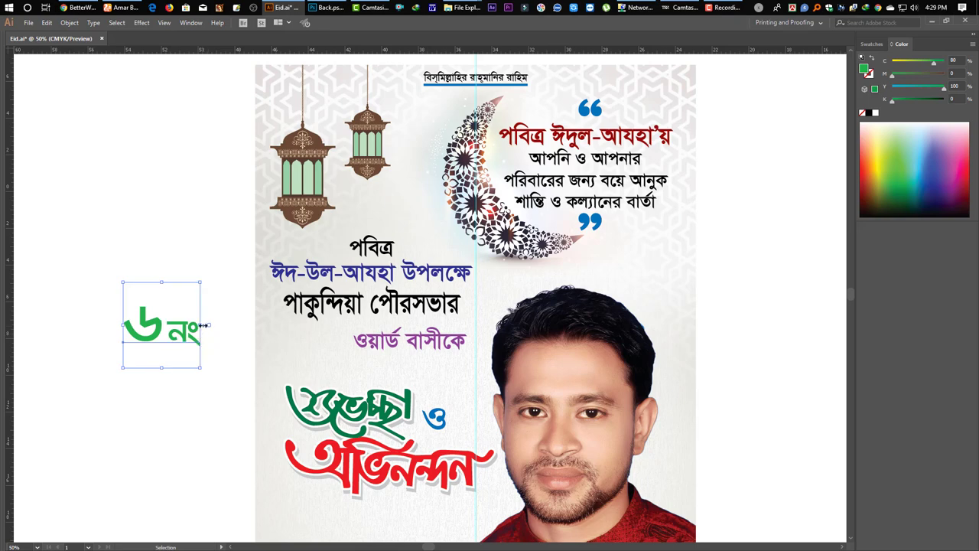
click(103, 276)
- Draw a square about 4.17 in wide above "৬ নং" and add a centred pink copy about 3.61 in wide inside it
key(Tab)
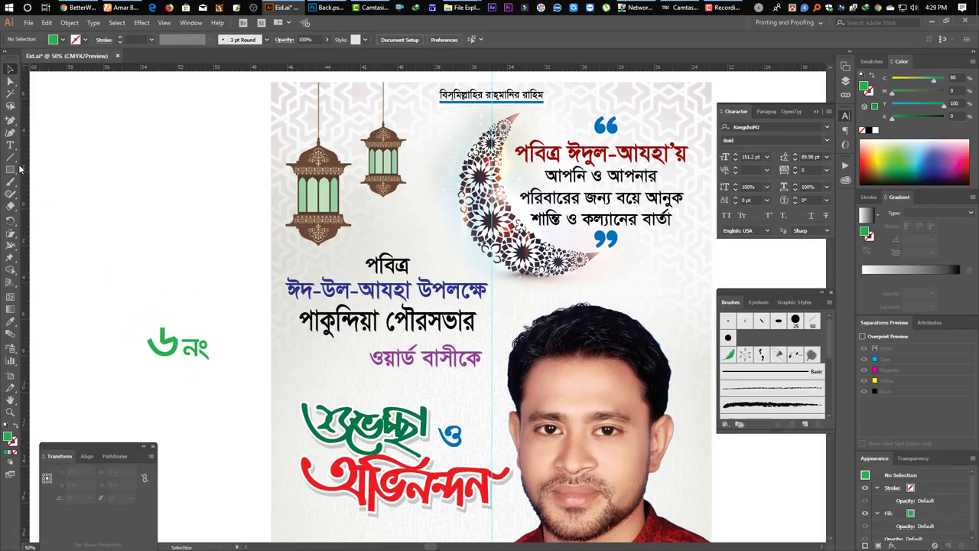
click(14, 171)
drag(163, 212, 203, 250)
key(v)
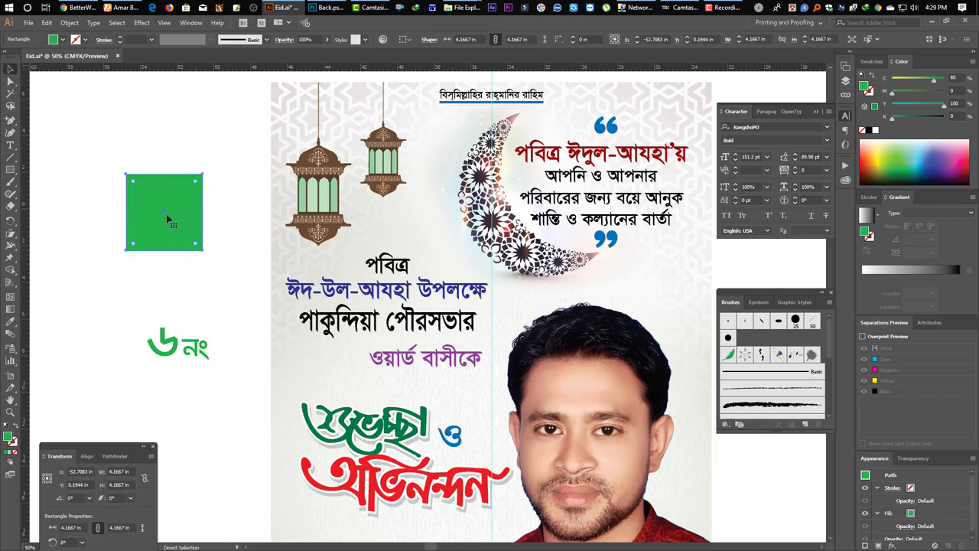
key(v)
drag(165, 174, 168, 181)
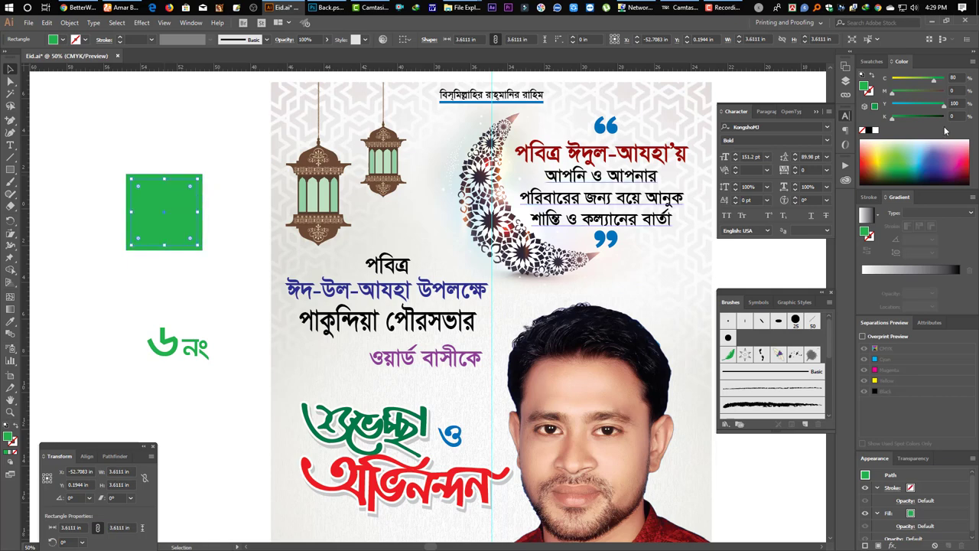
click(928, 159)
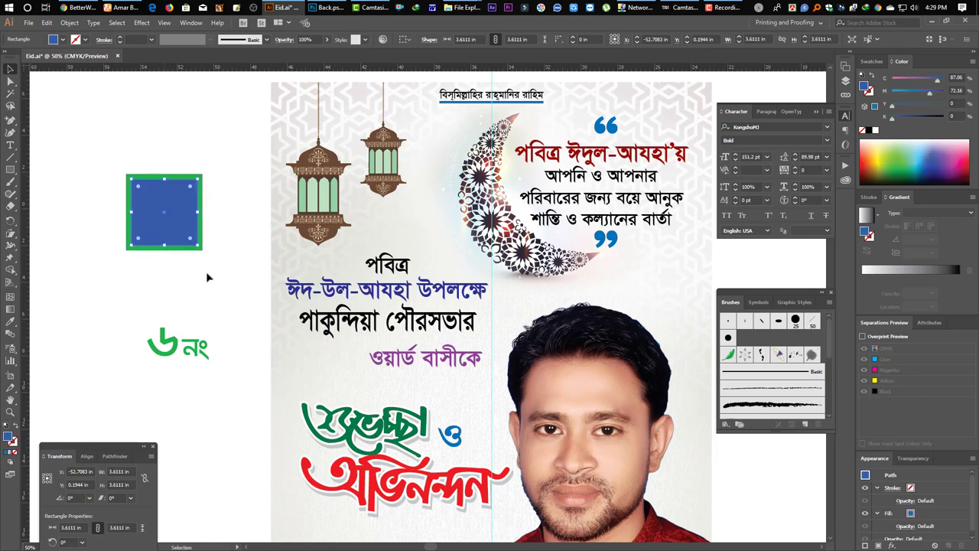
click(966, 161)
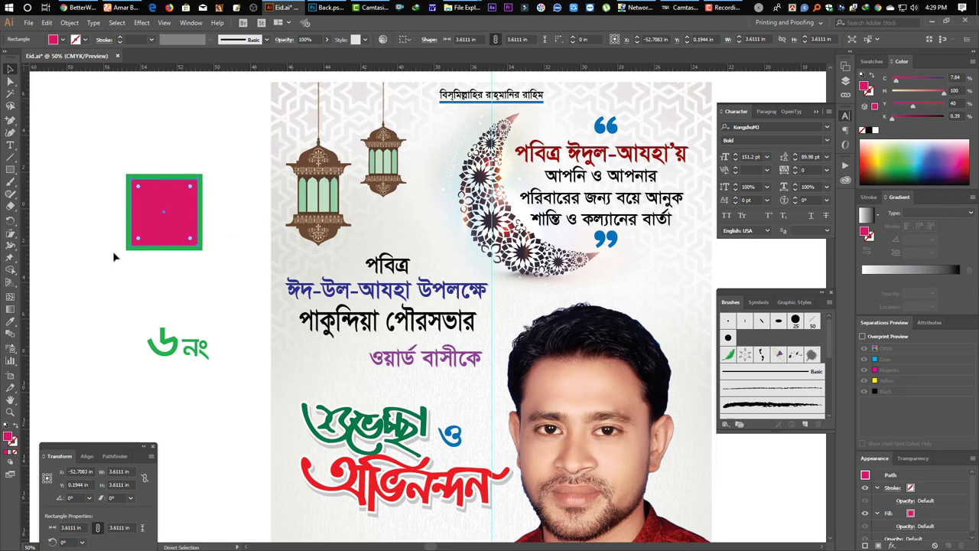
- Add a third centred square about 3.25 in wide inside the pink one and fill it blue
key(v)
drag(163, 181, 165, 184)
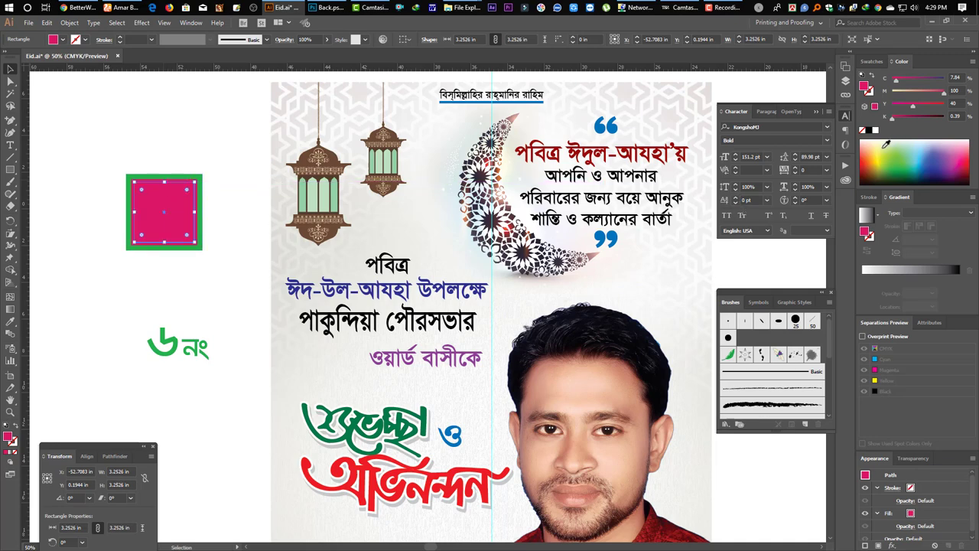
click(924, 149)
click(925, 152)
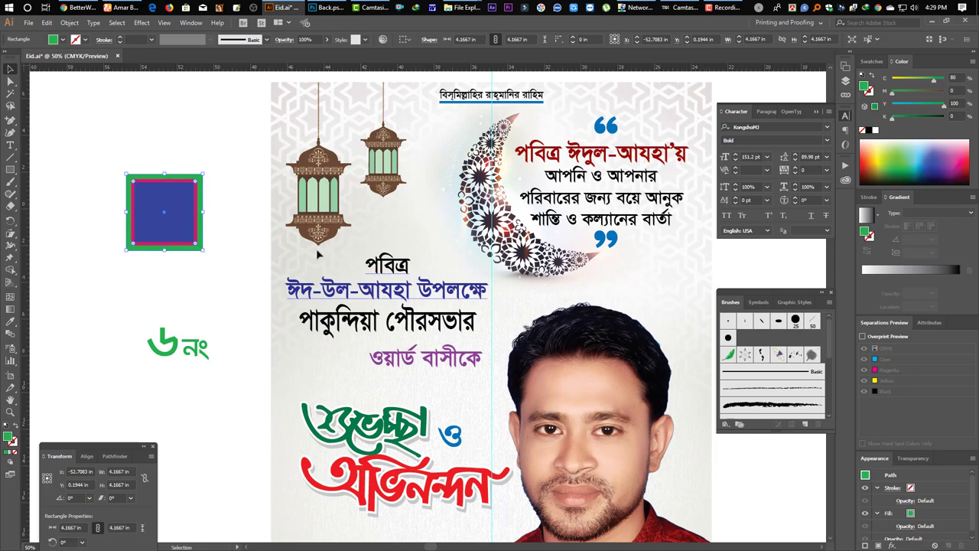
- Recolor the nested squares with a dark red-brown outer, a yellow middle and a white inner square
click(863, 174)
click(213, 211)
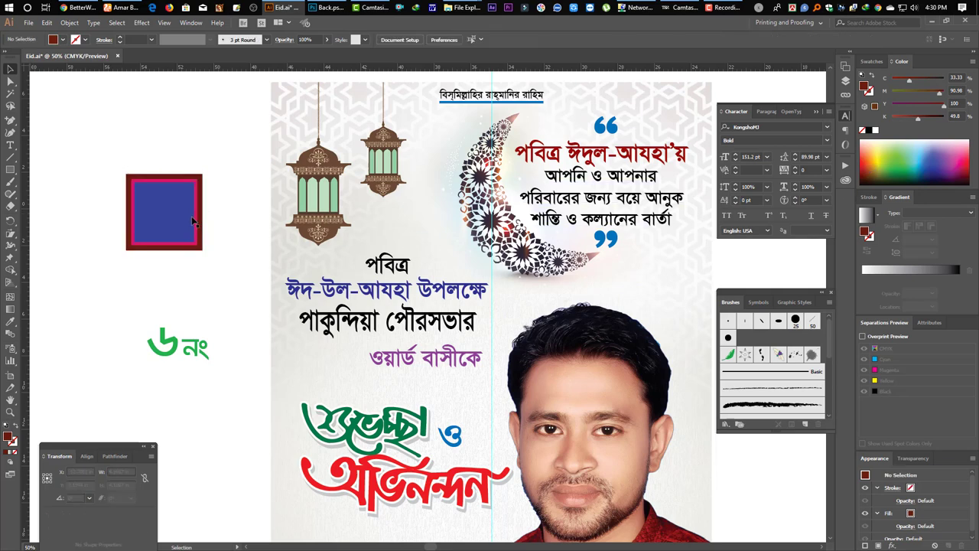
click(200, 221)
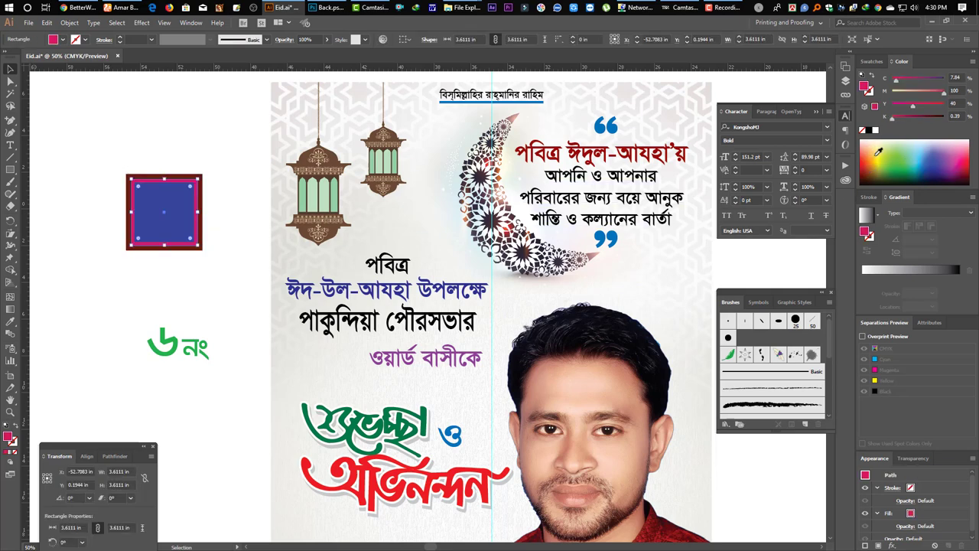
click(875, 155)
click(186, 228)
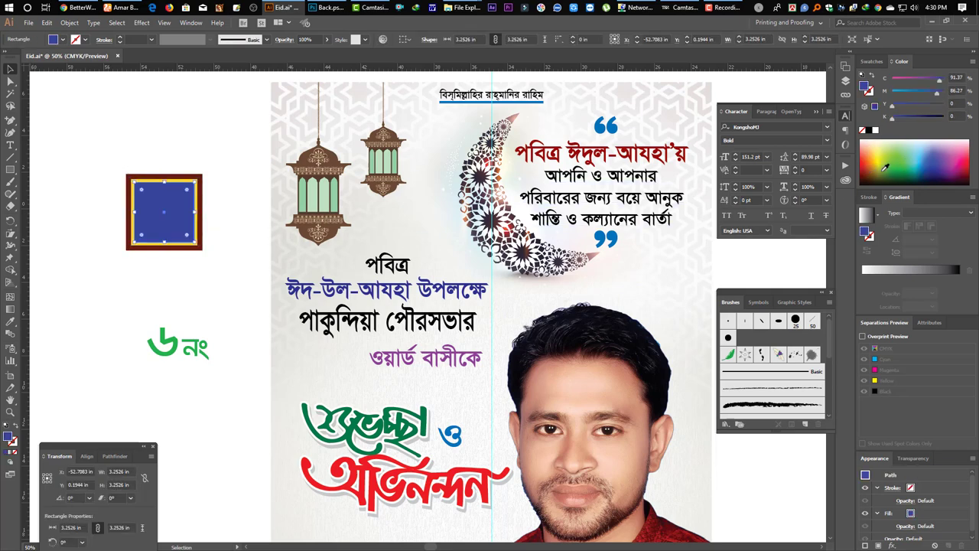
click(875, 130)
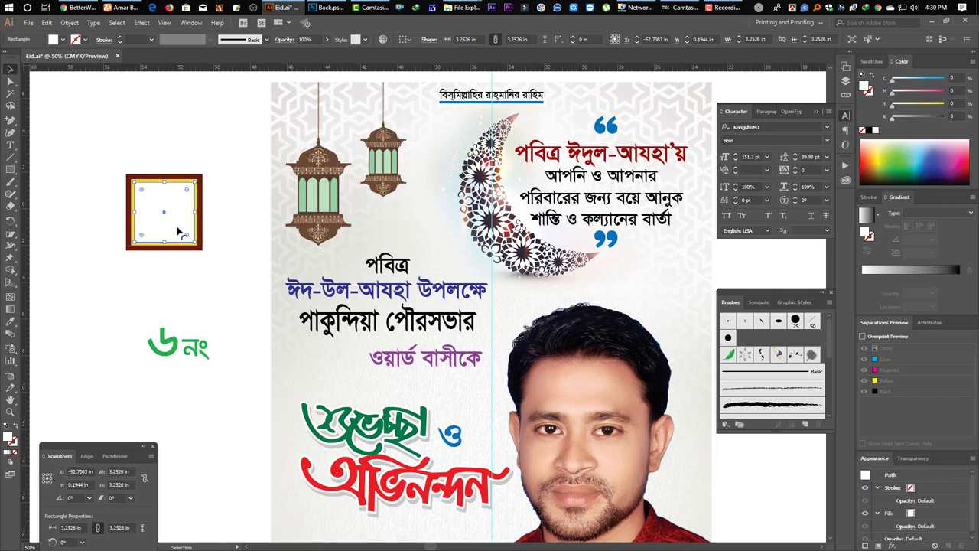
- Rotate the three nested squares 45° into a diamond and place it behind the "৬ নং" text
click(179, 297)
drag(181, 345, 148, 309)
drag(242, 235, 138, 193)
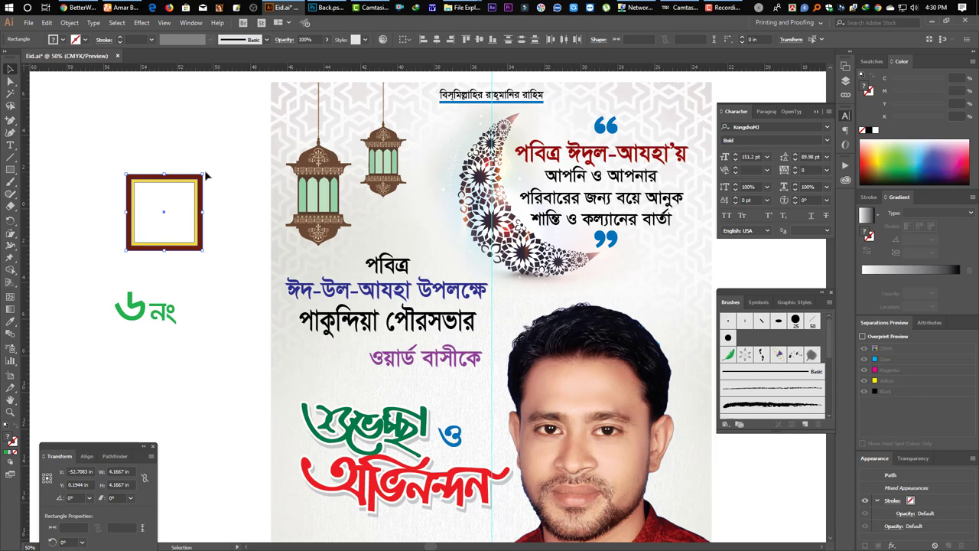
drag(204, 170, 143, 312)
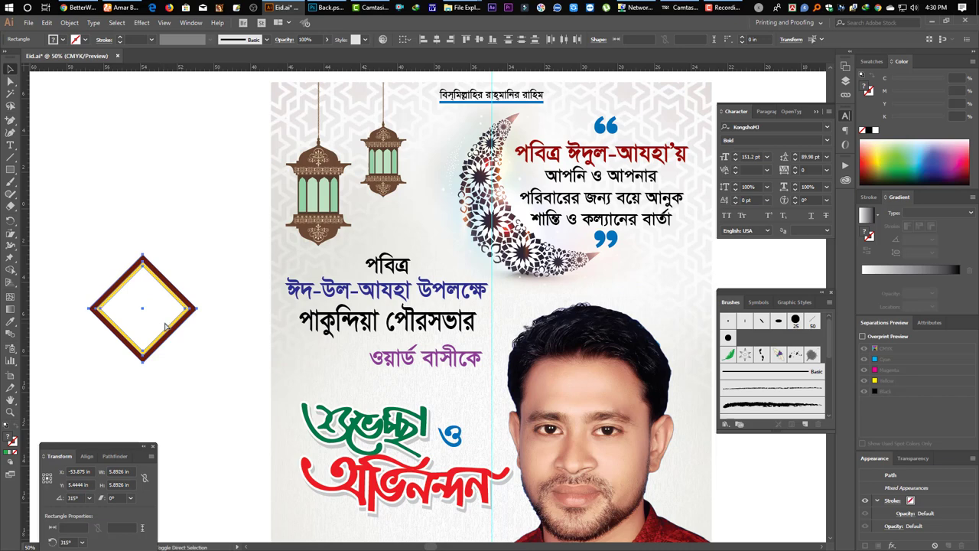
click(206, 347)
click(164, 325)
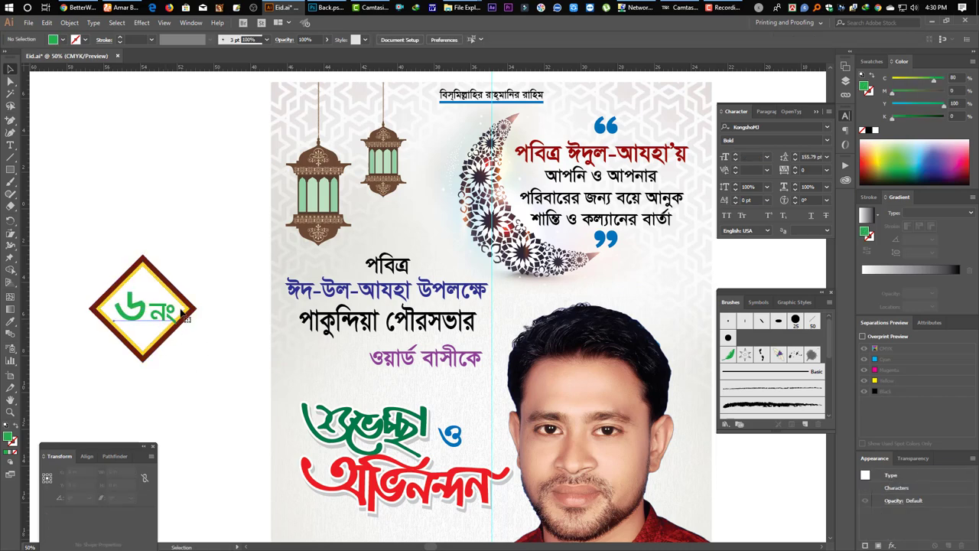
- Fit the "৬ নং" text inside the diamond by making it narrower and taller, and fill it red
click(930, 167)
drag(177, 307, 172, 307)
drag(143, 273, 143, 262)
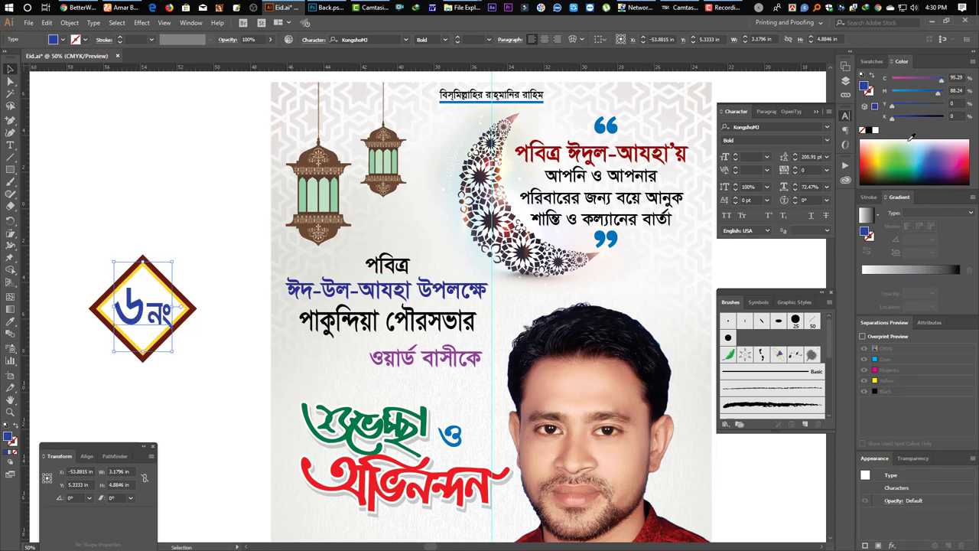
click(867, 160)
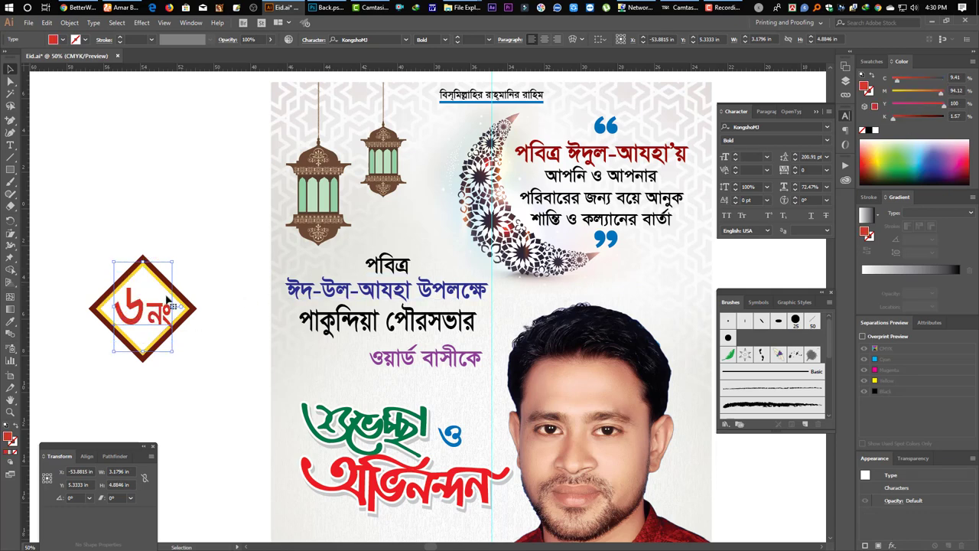
- Group the diamond with its "৬ নং" text, scale it to about 2.38 in wide and place it before "ওয়ার্ড বাসীকে"
key(a)
drag(200, 374, 79, 225)
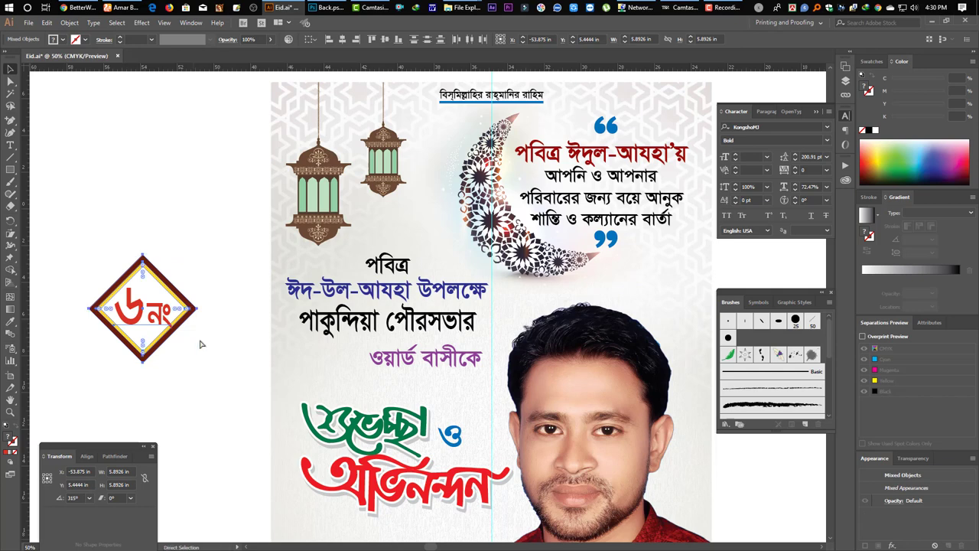
key(v)
drag(146, 320, 170, 324)
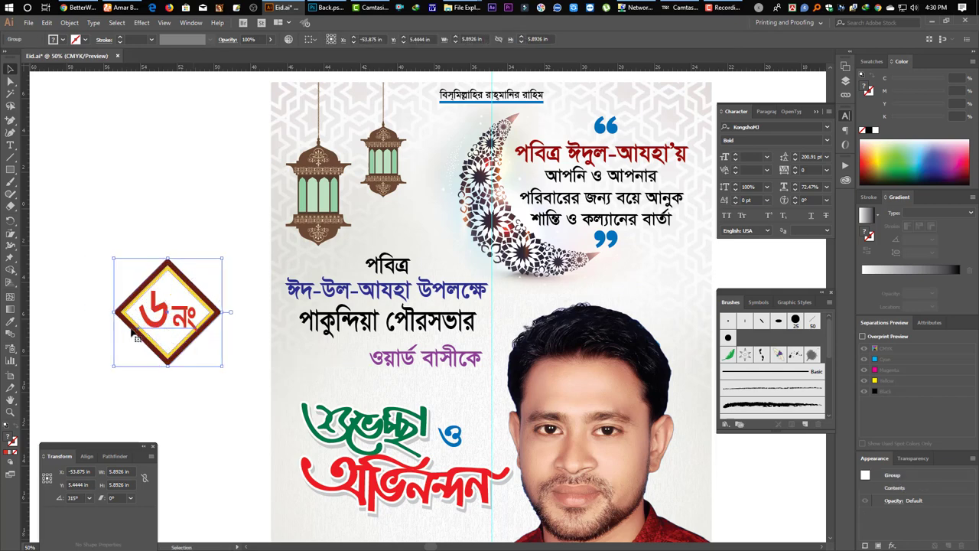
drag(113, 312, 345, 360)
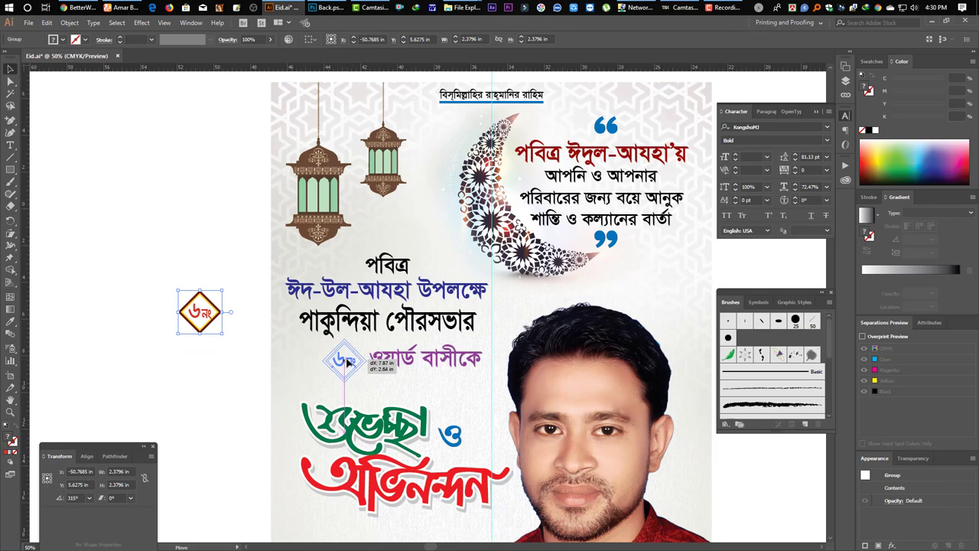
- Shift the diamond badge and "ওয়ার্ড বাসীকে" together slightly down between the lines above and the greeting lettering
shift+click(453, 362)
drag(453, 361, 453, 373)
click(333, 375)
click(345, 374)
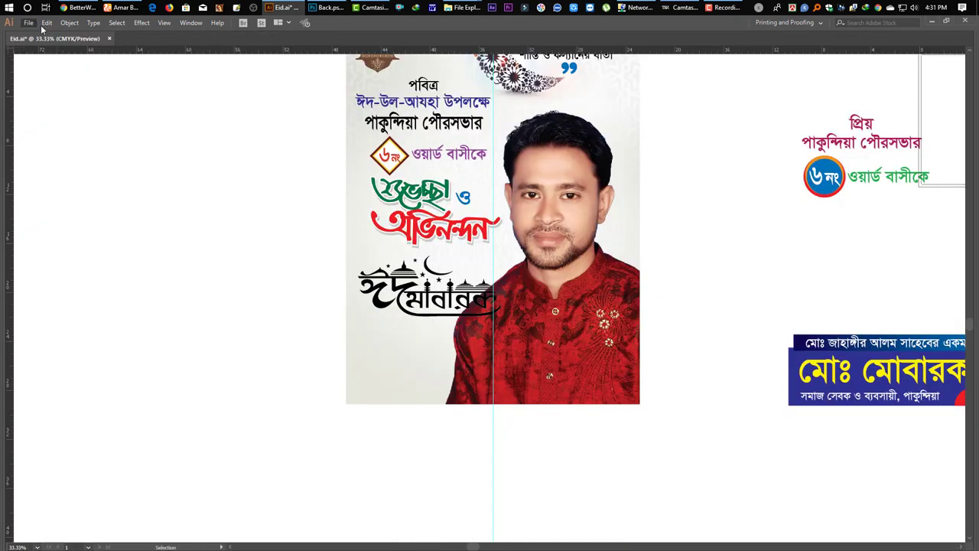
- Open the recent file Eis Mobeoxk [Converted].ai, copy the blue "ঈদ মোবারক" lettering with the mosque dome, and close the file
click(45, 23)
mouse_move(28, 23)
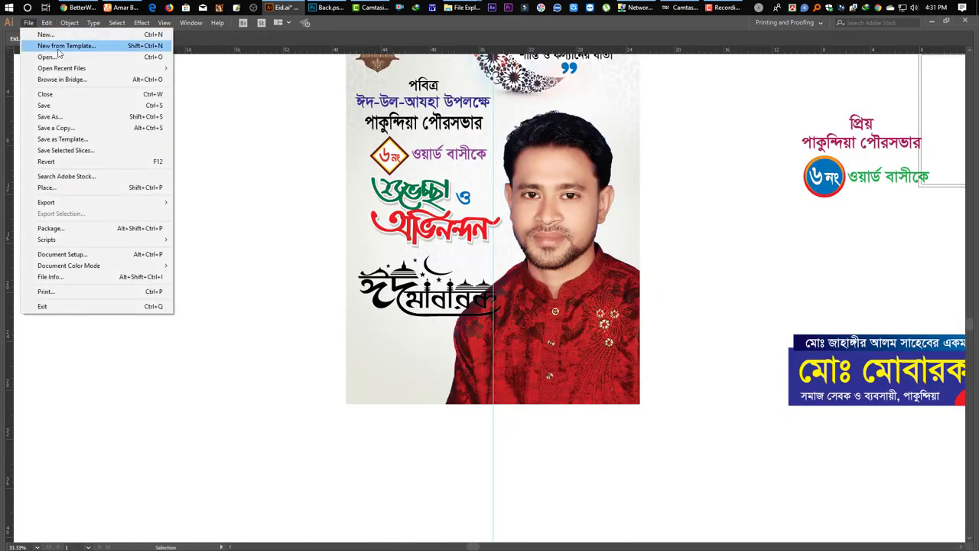
mouse_move(115, 69)
click(210, 69)
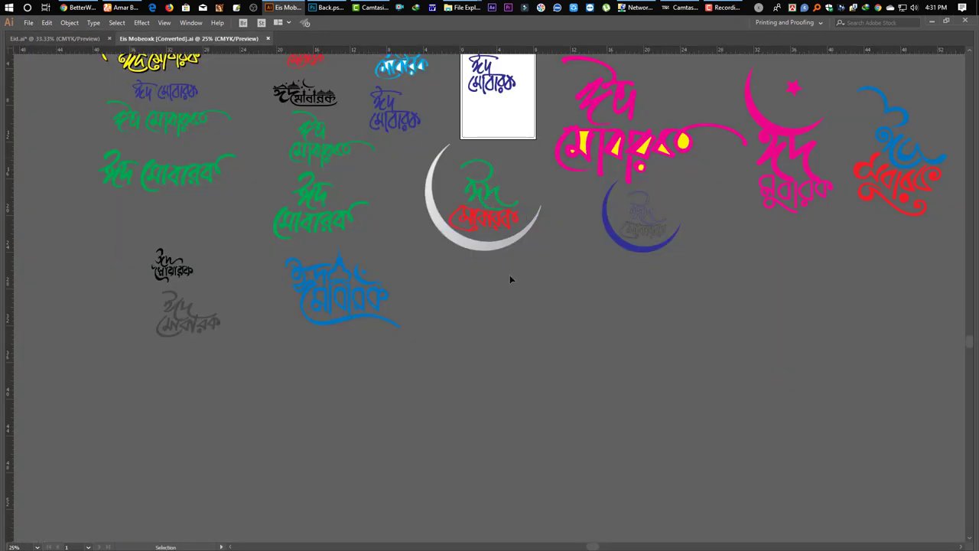
click(444, 187)
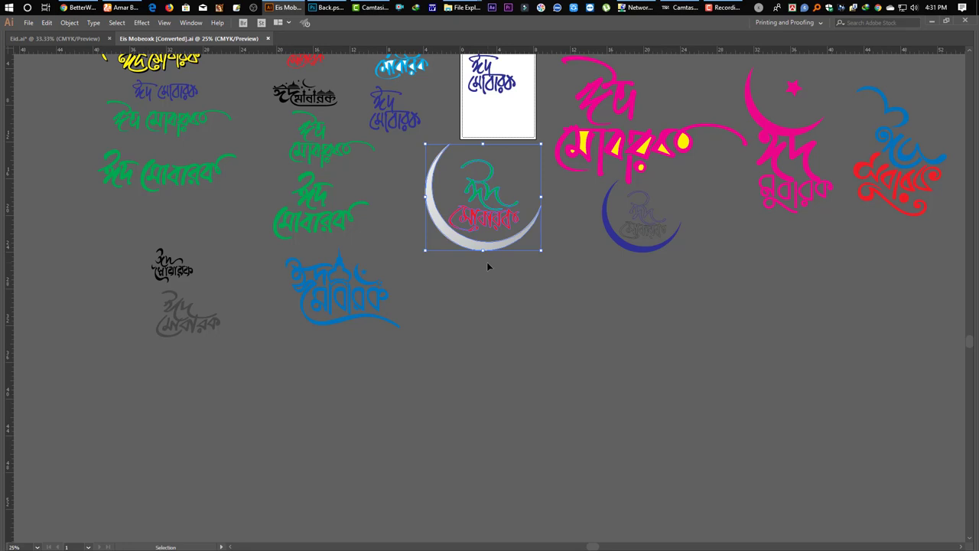
click(502, 296)
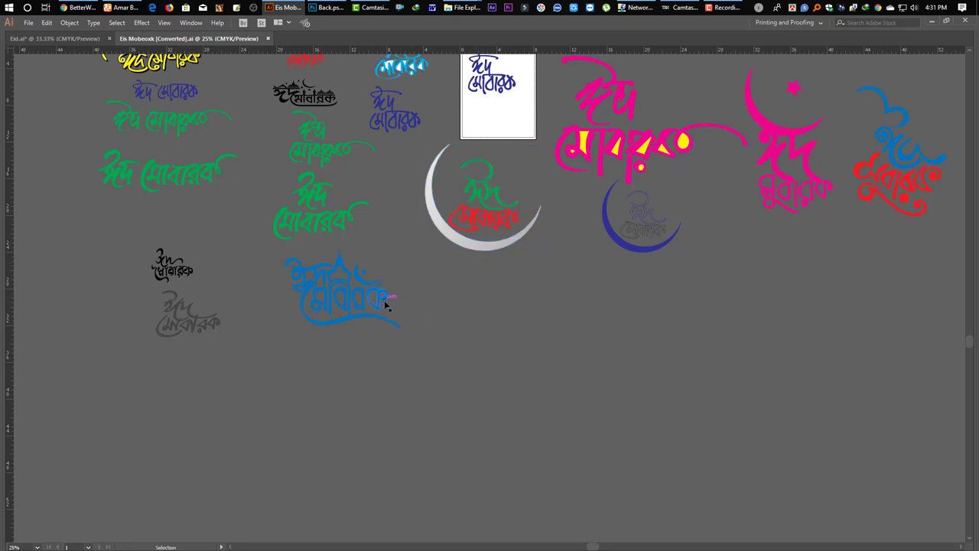
key(a)
click(398, 321)
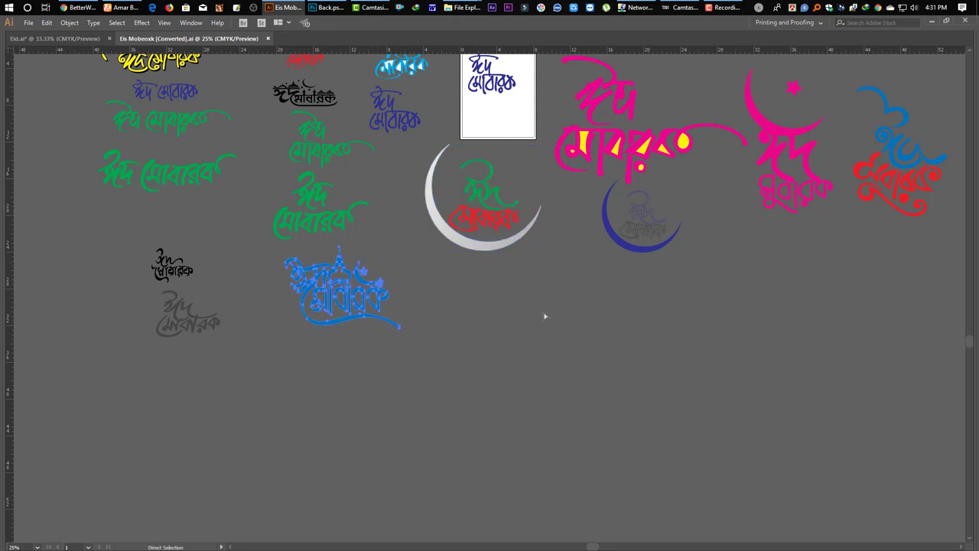
key(ctrl+w)
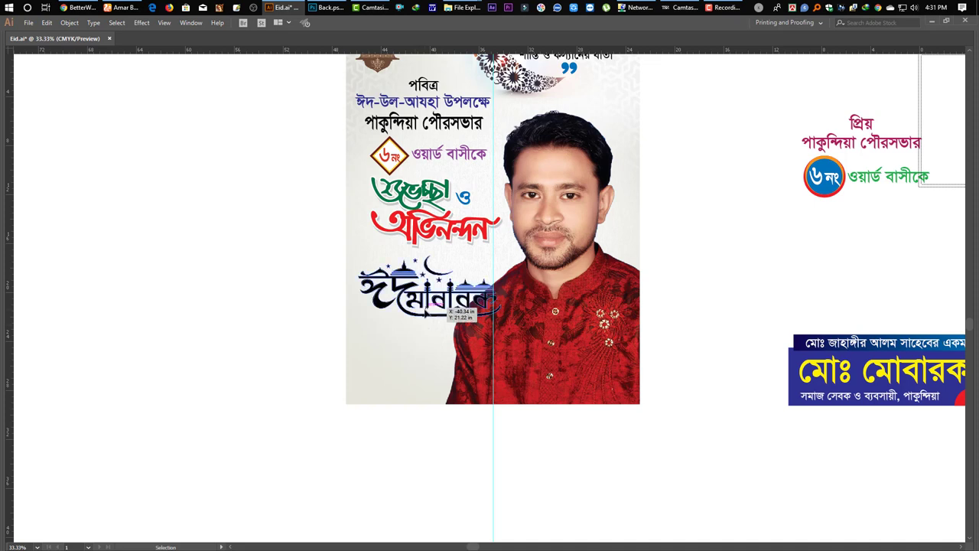
- Replace the black "ঈদ মোবারক" lettering with the copied blue version, scaled down and placed below the greeting lettering beside the portrait
drag(447, 306, 424, 308)
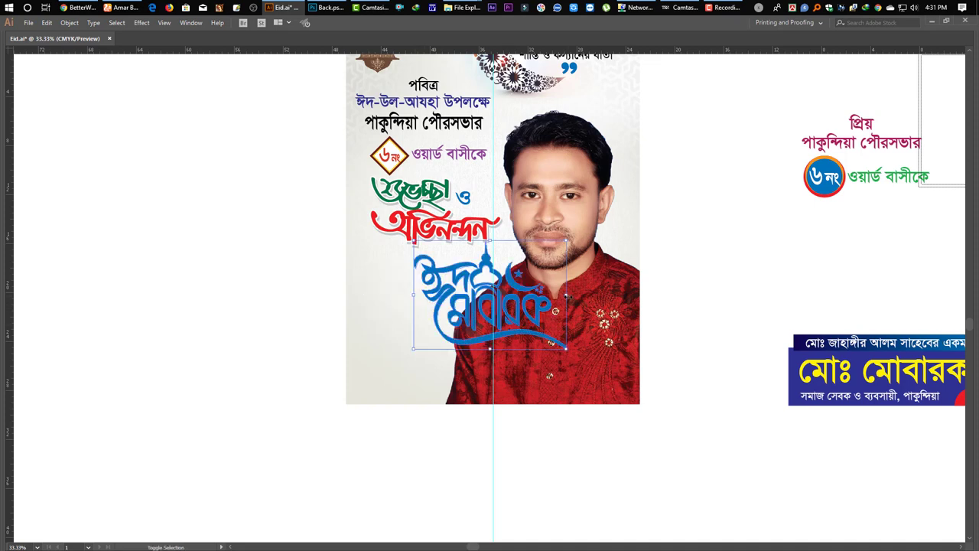
drag(567, 296, 531, 298)
drag(460, 296, 398, 298)
drag(472, 291, 444, 294)
click(531, 277)
- Delete the decorative green and red "শুভেচ্ছা ও অভিনন্দন" lettering from the poster
ctrl+click(499, 262)
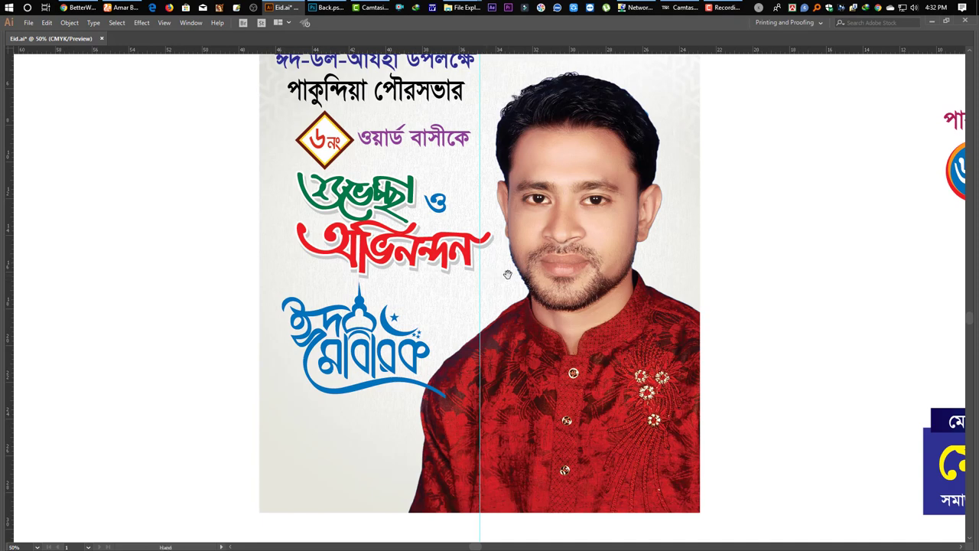
drag(508, 274, 499, 297)
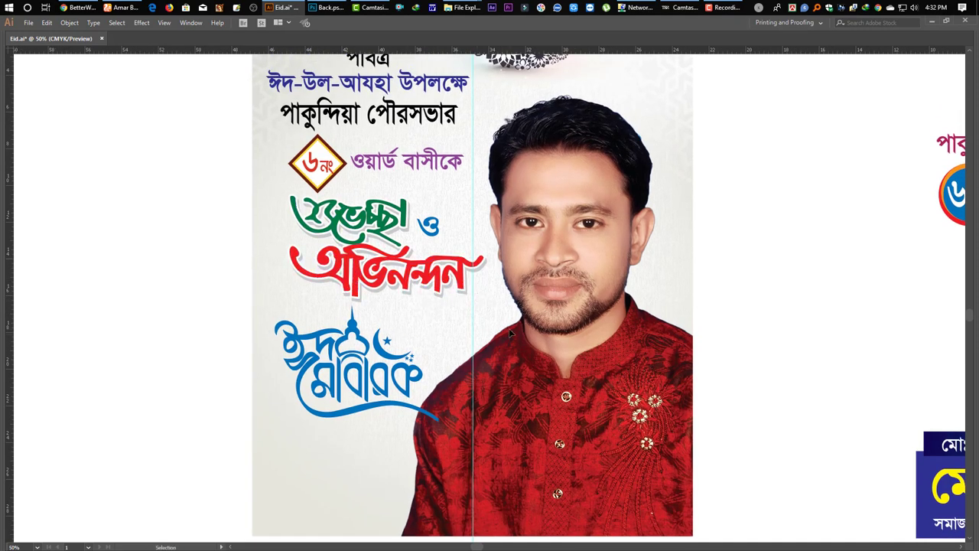
key(v)
drag(492, 297, 259, 211)
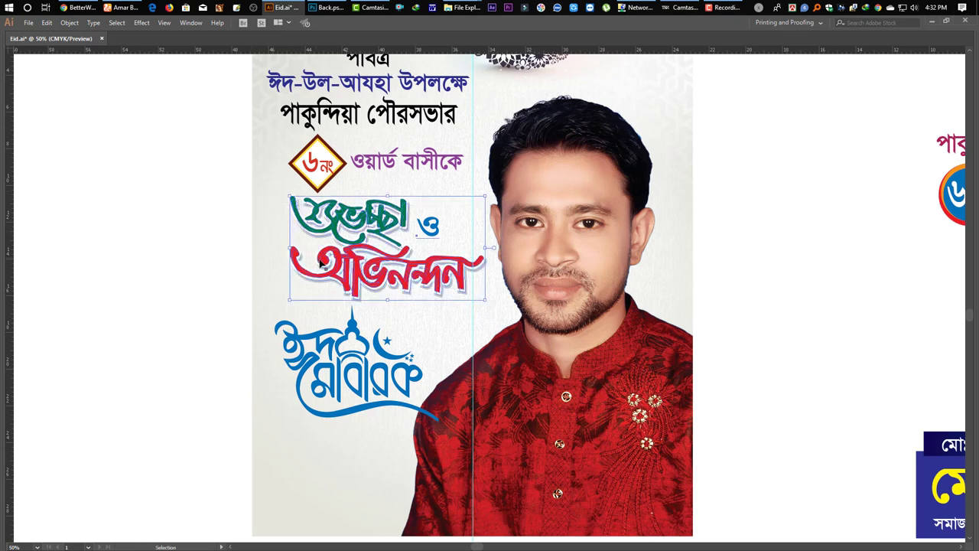
key(Delete)
- Duplicate the "ওয়ার্ড বাসীকে" text below the badge line and change the copy to "শুভেচ্ছা ও অভিনন্দন"
click(405, 169)
drag(405, 170, 341, 237)
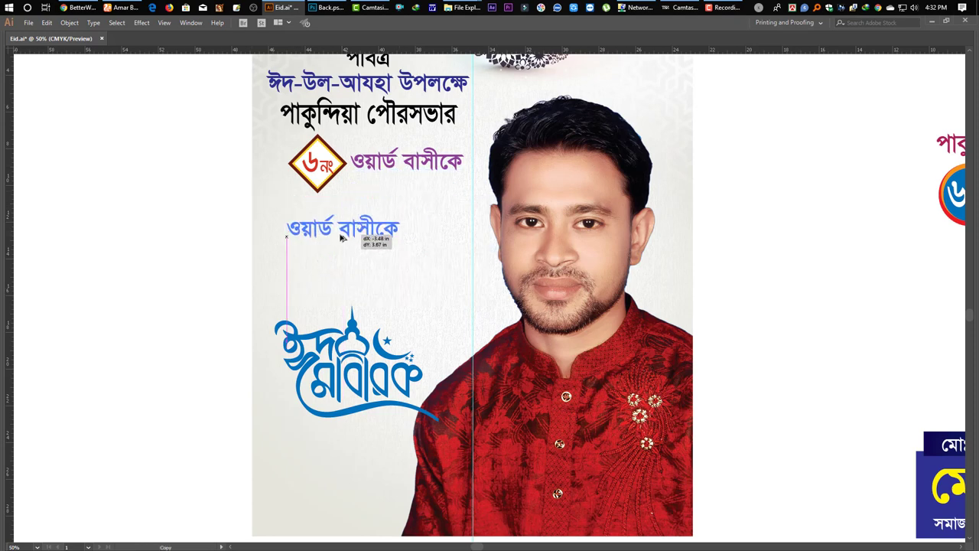
double_click(351, 232)
key(ctrl+a)
text(গ<ং)
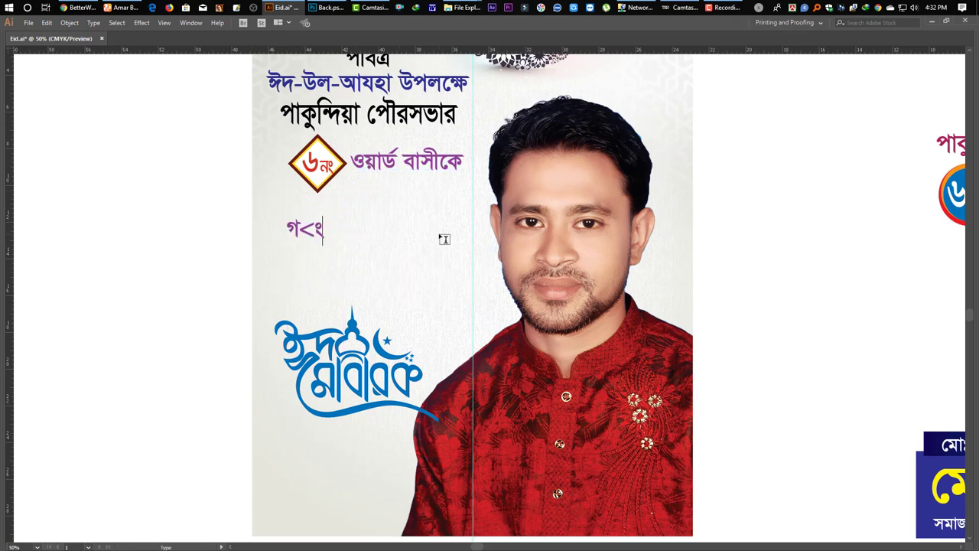
key(ctrl+a)
key(ctrl+alt+b)
key(BackSpace)
text(শুভেচ্)
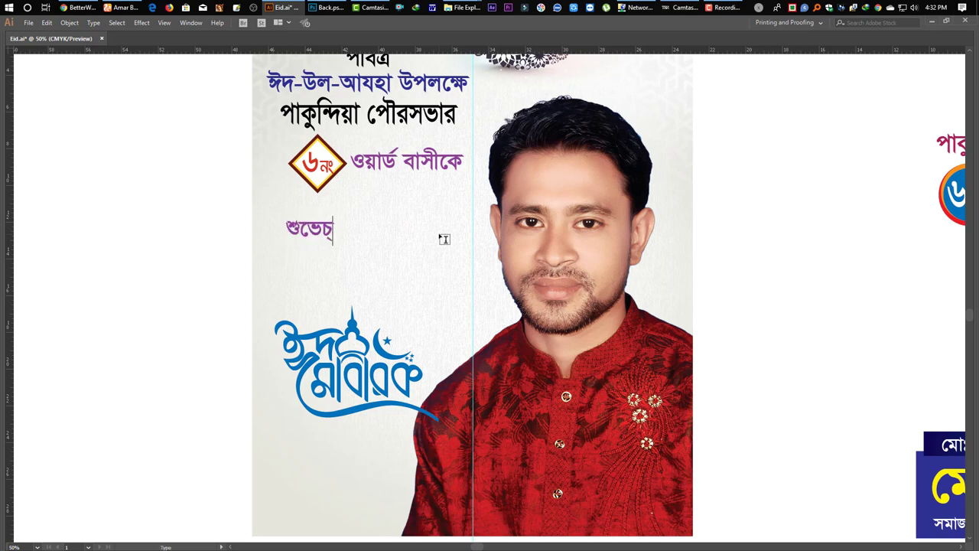
text(ছা ও অভিনন্দ)
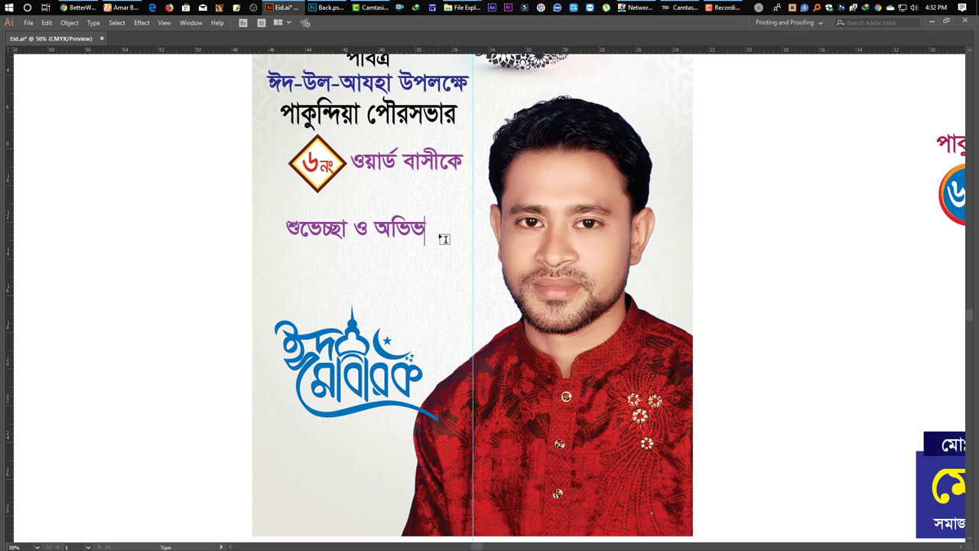
key(BackSpace)
text(নন্দন)
key(Escape)
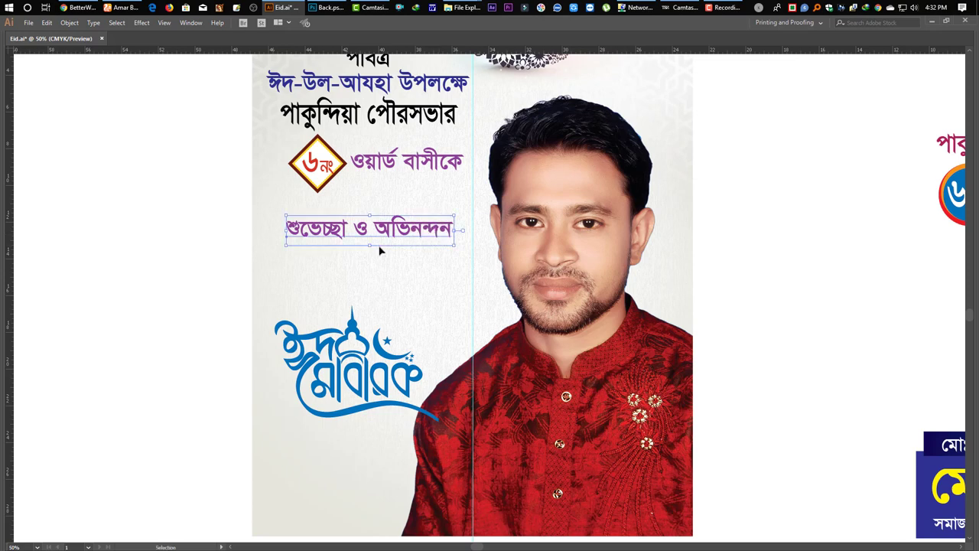
- Move the blue "ঈদ মোবারক" lettering up beneath the greeting line and enlarge both together slightly
drag(391, 310, 405, 245)
shift+click(387, 236)
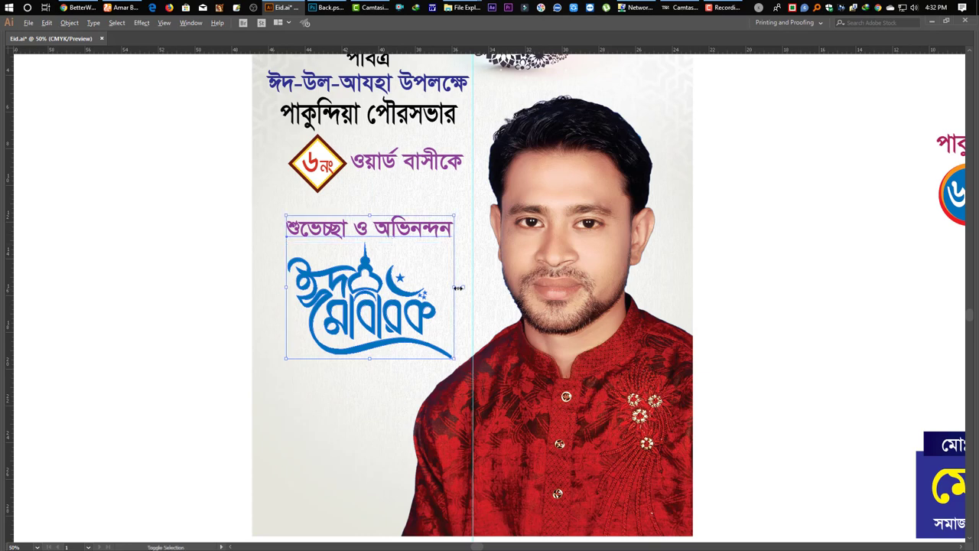
drag(458, 288, 467, 287)
click(426, 260)
- Widen the "শুভেচ্ছা ও অভিনন্দন" line out to the vertical guide and make it slightly taller
click(461, 231)
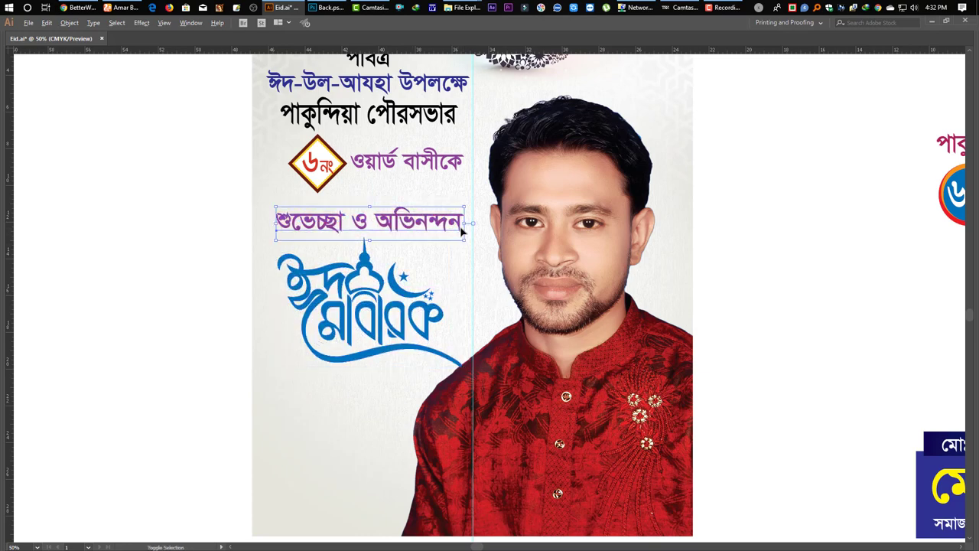
mouse_move(463, 226)
mouse_down()
mouse_move(502, 227)
mouse_move(474, 227)
mouse_up()
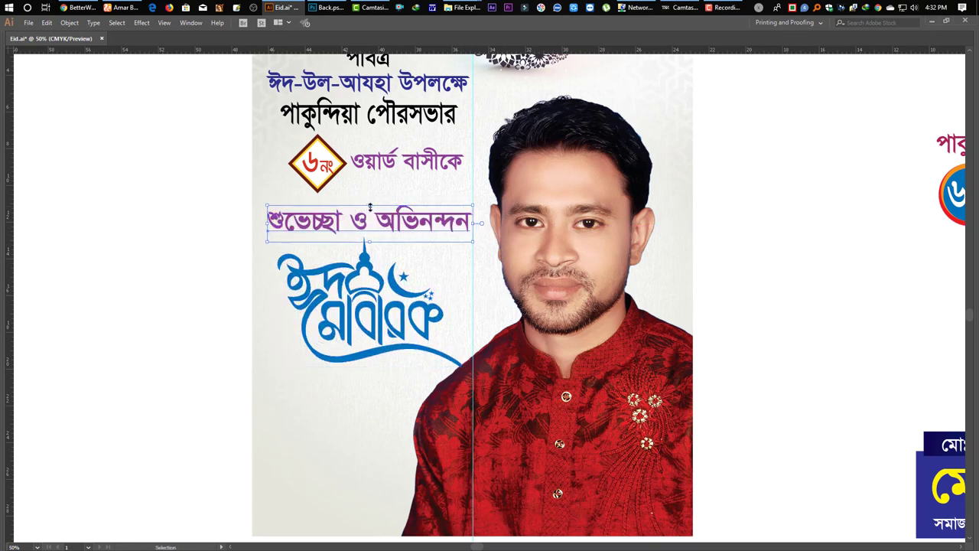
drag(369, 206, 371, 202)
- Change the greeting line's font and recolour it brown, the "ঈদ মোবারক" lettering dark blue and "ওয়ার্ড বাসীকে" crimson
ctrl+alt+click(404, 254)
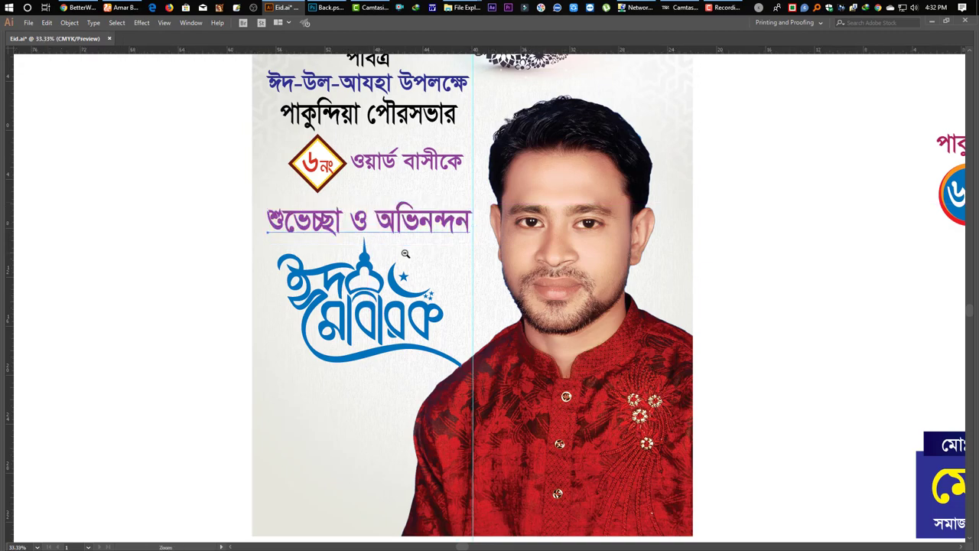
ctrl+alt+click(405, 254)
drag(568, 324, 354, 324)
click(353, 323)
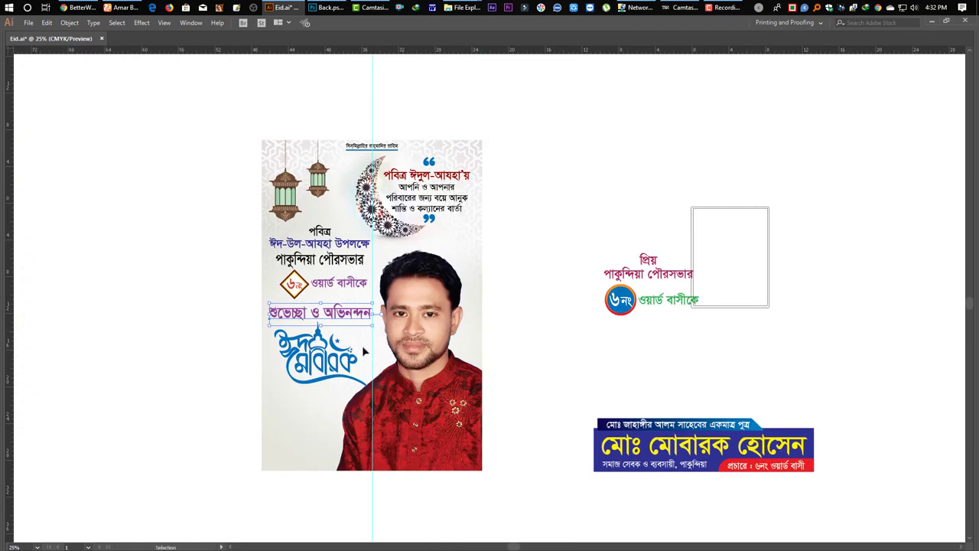
key(Tab)
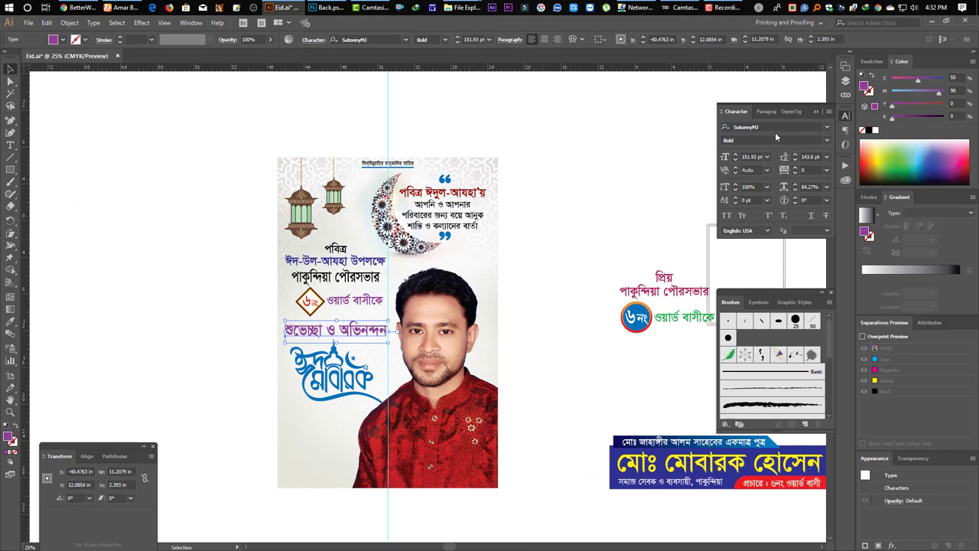
click(773, 127)
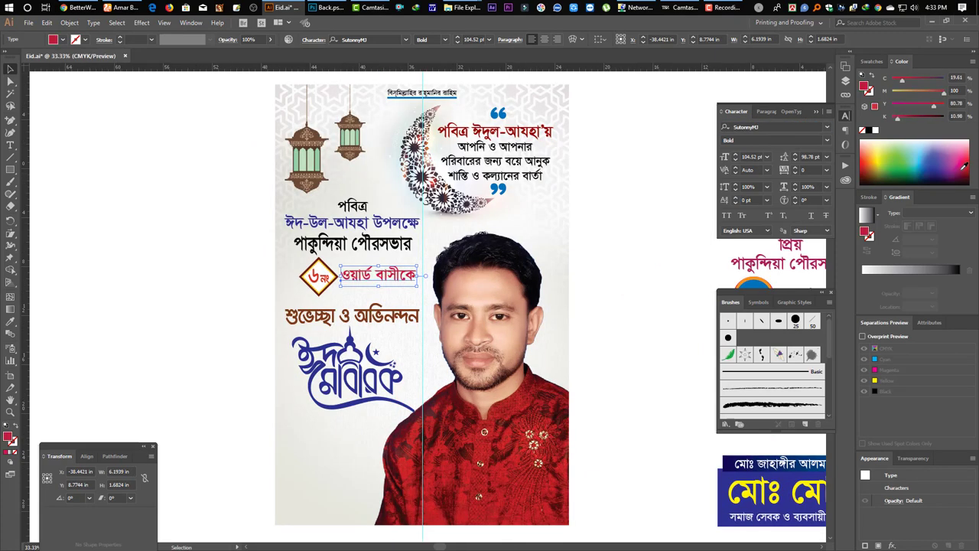
click(482, 377)
- Move the complete blue name banner with its texts and red strip from beside the poster onto the poster's lower end
drag(527, 433, 436, 351)
key(Tab)
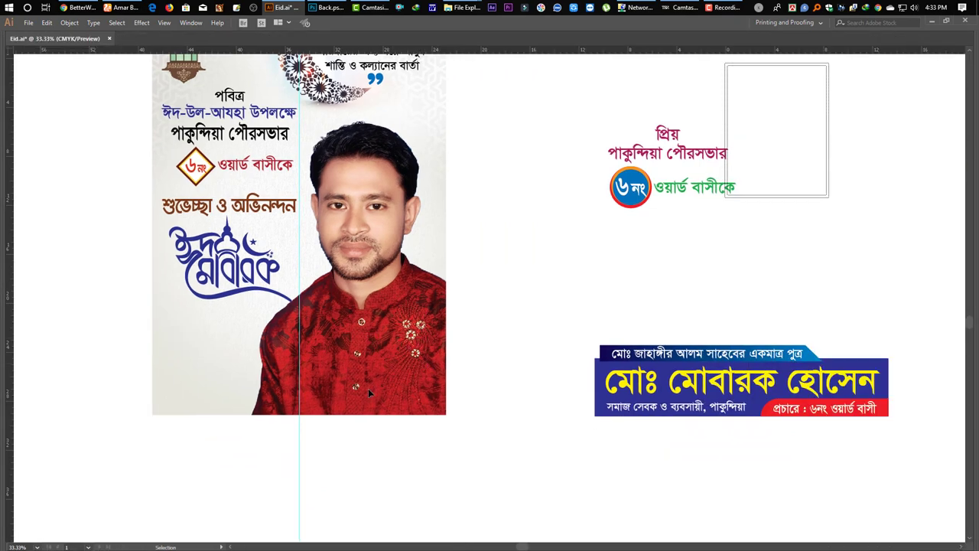
drag(585, 338, 912, 439)
drag(814, 421, 366, 390)
- Align the name banner's lower-left corner exactly with the poster background's lower-left corner
key(ctrl+space)
drag(159, 335, 234, 432)
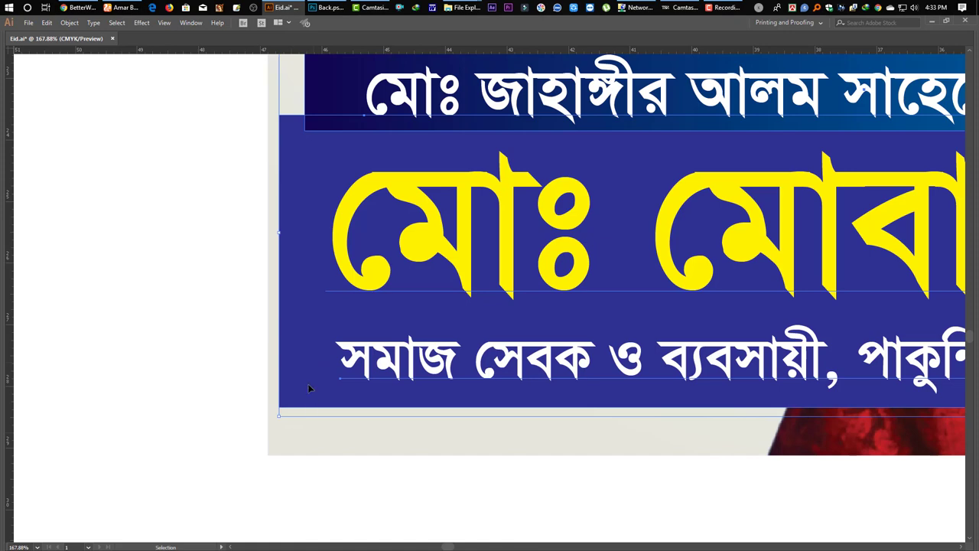
drag(309, 389, 302, 413)
drag(427, 411, 428, 411)
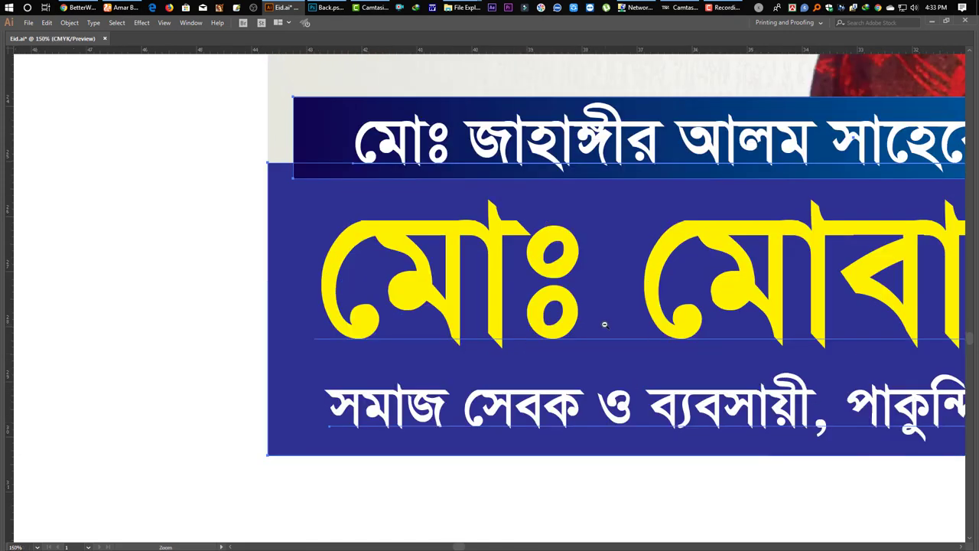
ctrl+alt+click(606, 326)
ctrl+alt+click(605, 326)
ctrl+alt+click(605, 325)
ctrl+alt+click(605, 325)
ctrl+alt+click(605, 325)
drag(58, 197, 155, 228)
key(Tab)
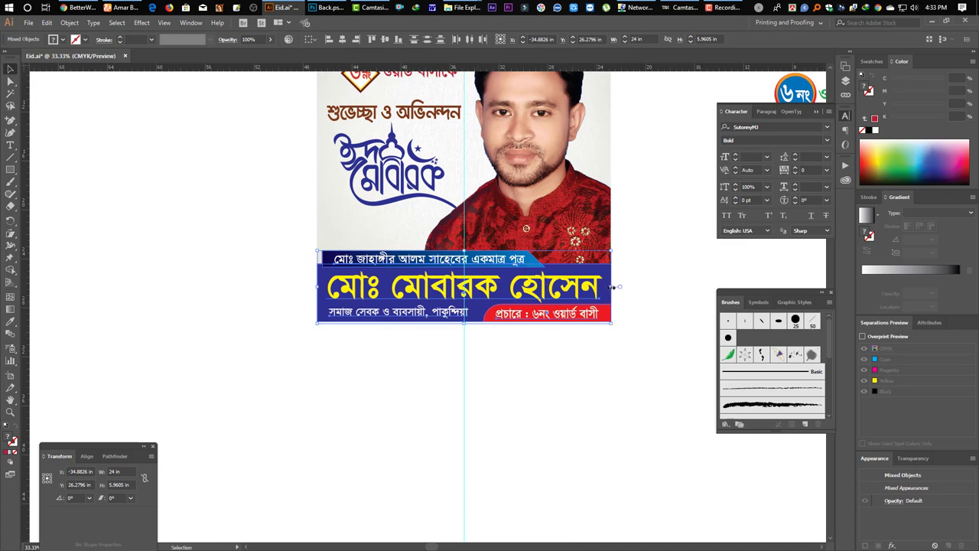
drag(612, 286, 558, 287)
key(a)
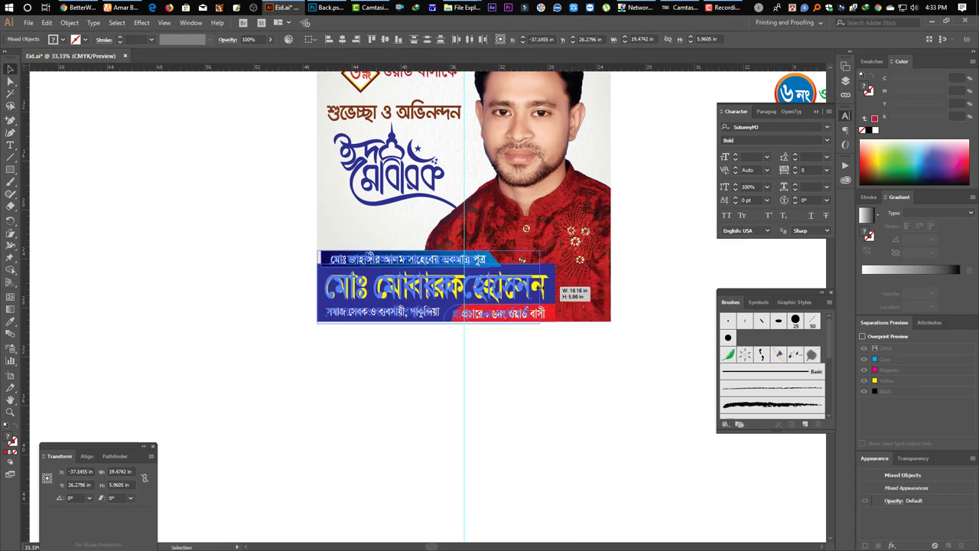
key(ctrl+z)
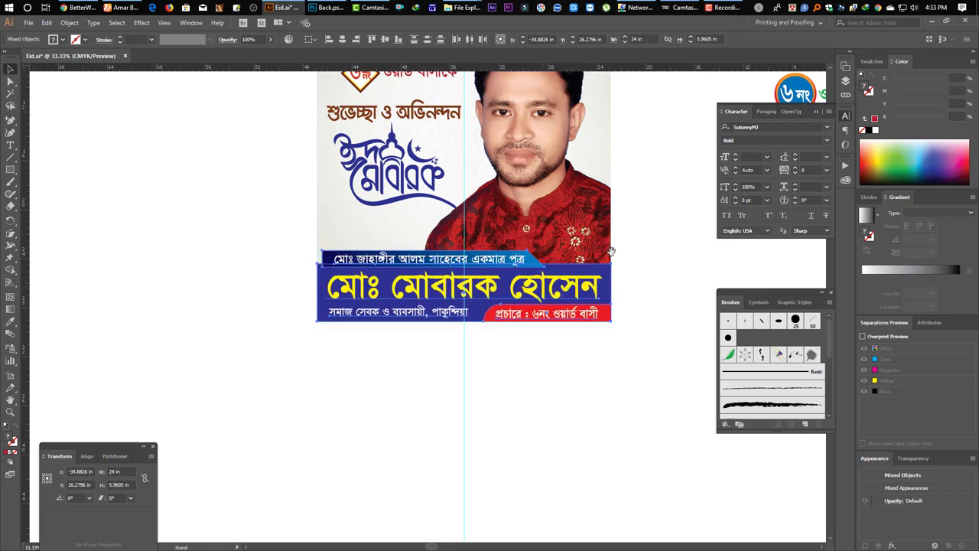
- Round the top-right corner of the banner's blue rectangle to a radius of about 4.74 in
drag(642, 254, 652, 351)
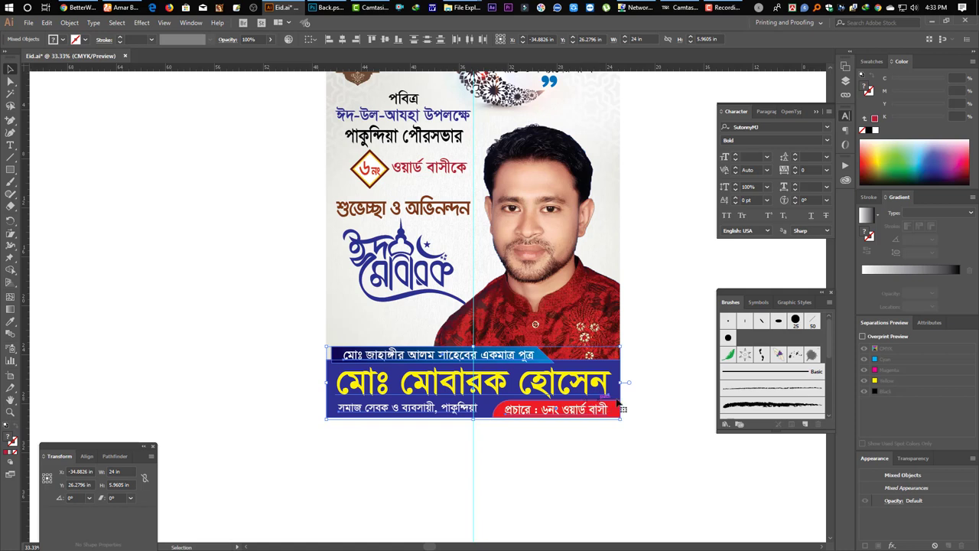
click(662, 400)
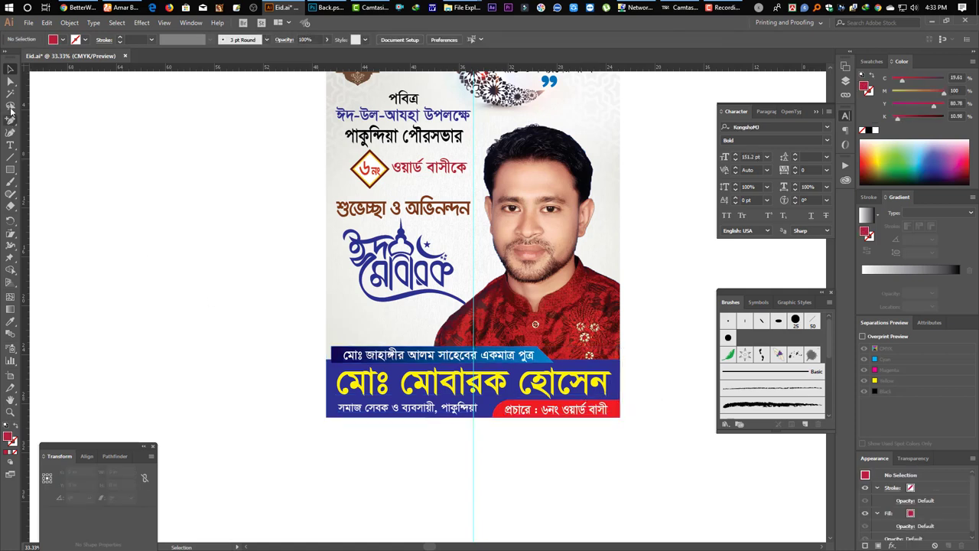
click(10, 81)
click(621, 372)
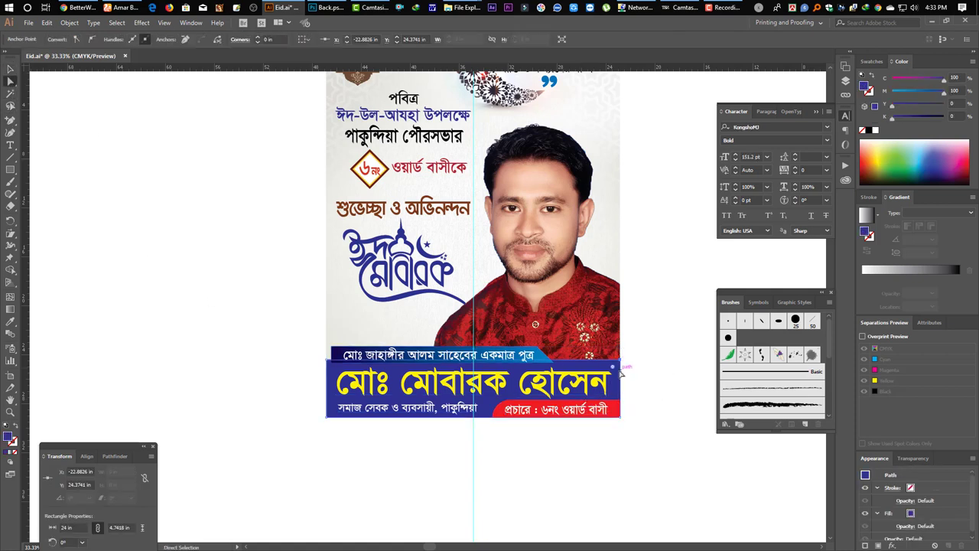
drag(613, 367, 519, 388)
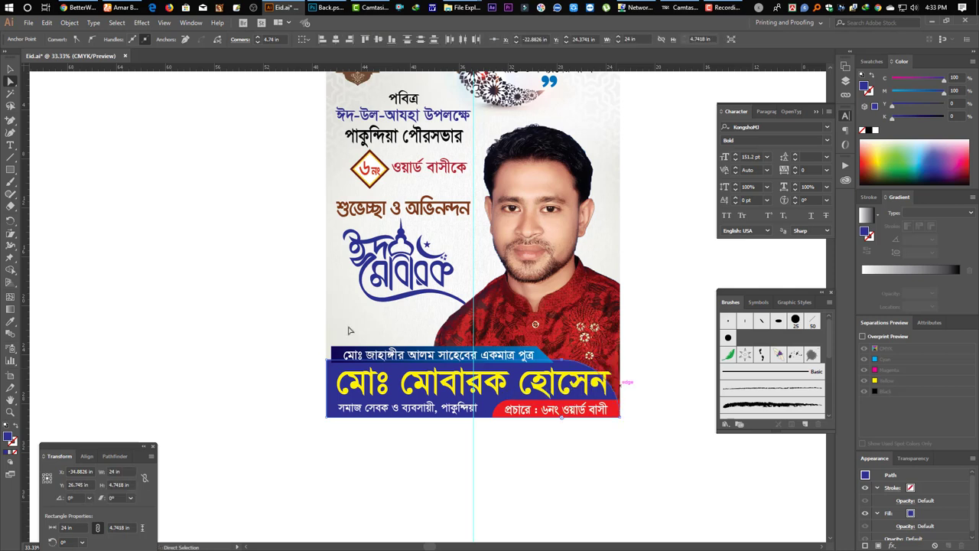
click(10, 70)
click(597, 433)
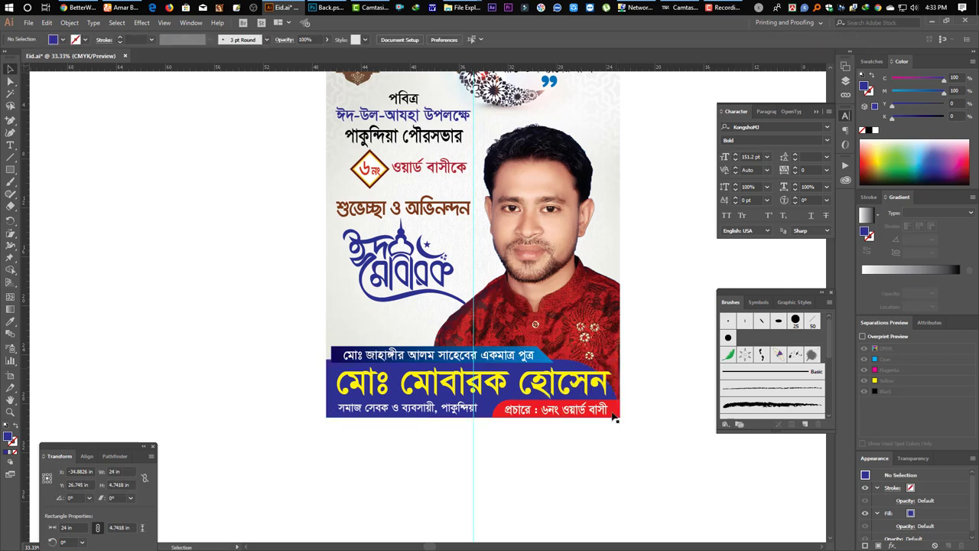
- Narrow the red strip with its text slightly from its right end and narrow the large yellow name text on the banner
click(603, 415)
shift+click(593, 410)
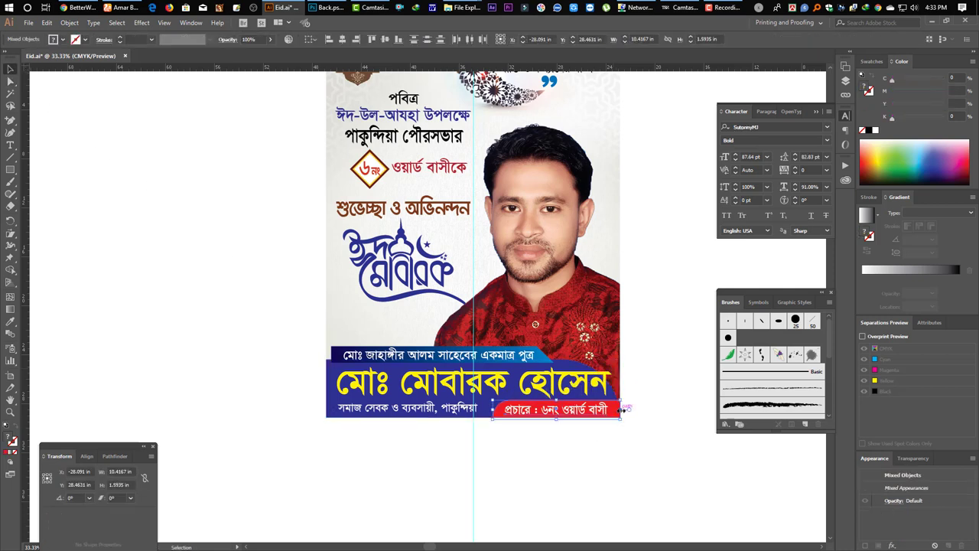
drag(620, 409, 597, 384)
click(605, 456)
click(611, 385)
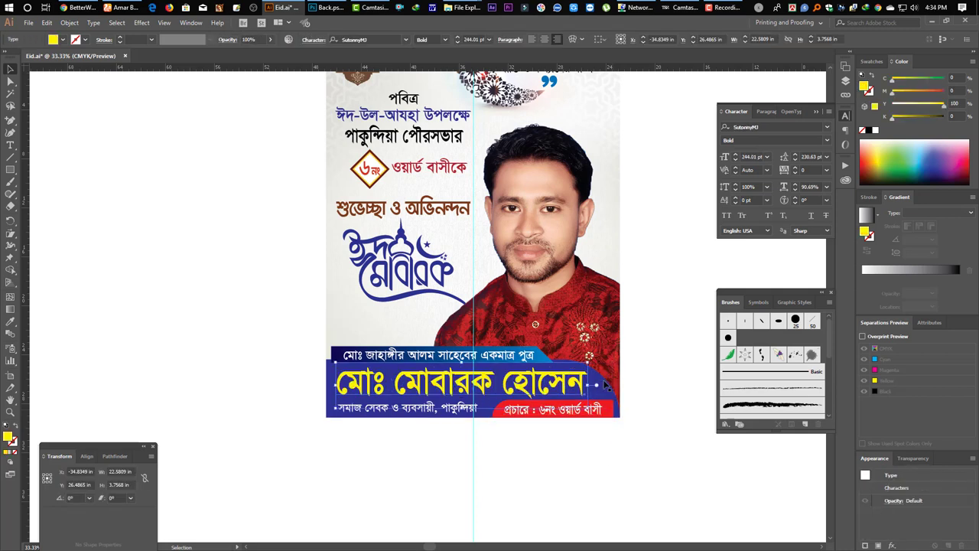
- Hide the guides and check the whole poster with the interface panels out of the way
key(Tab)
right_click(679, 236)
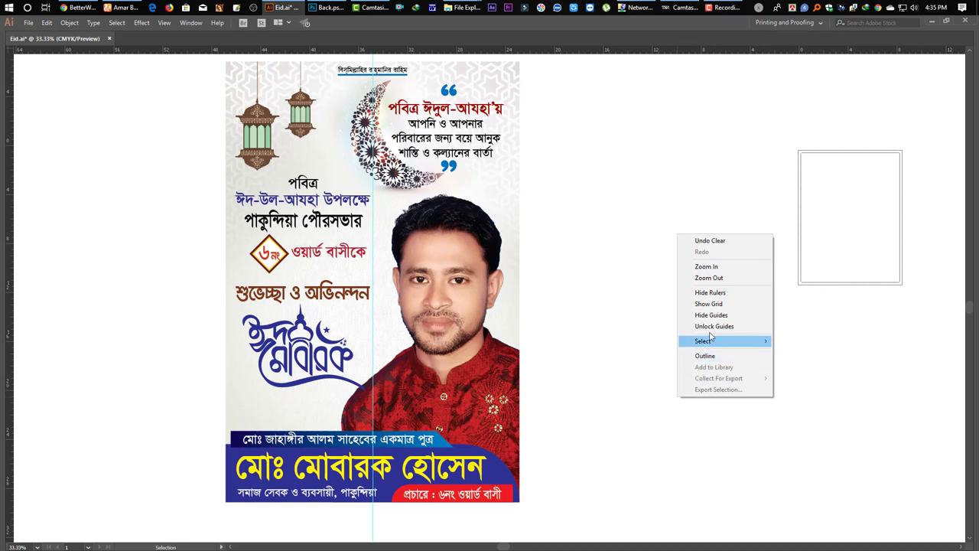
click(352, 522)
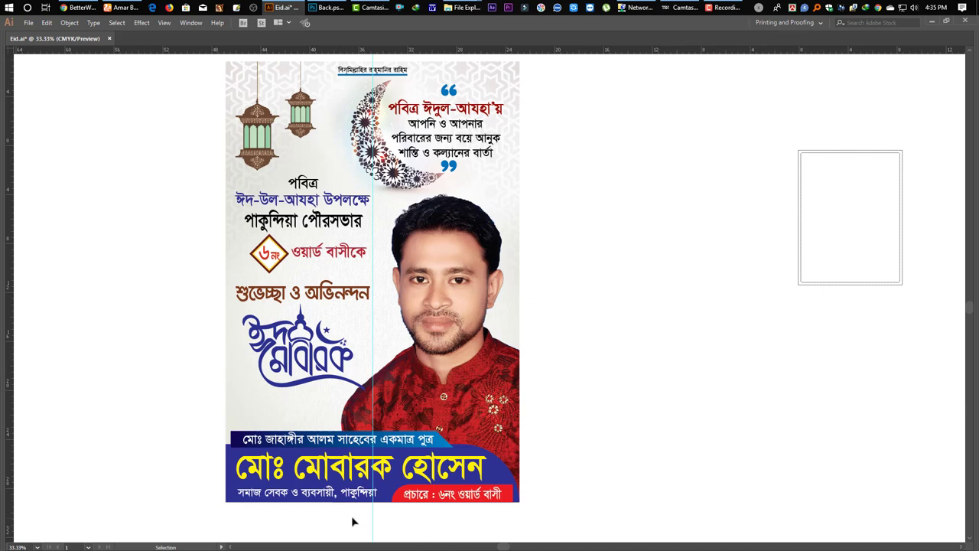
right_click(405, 523)
click(427, 449)
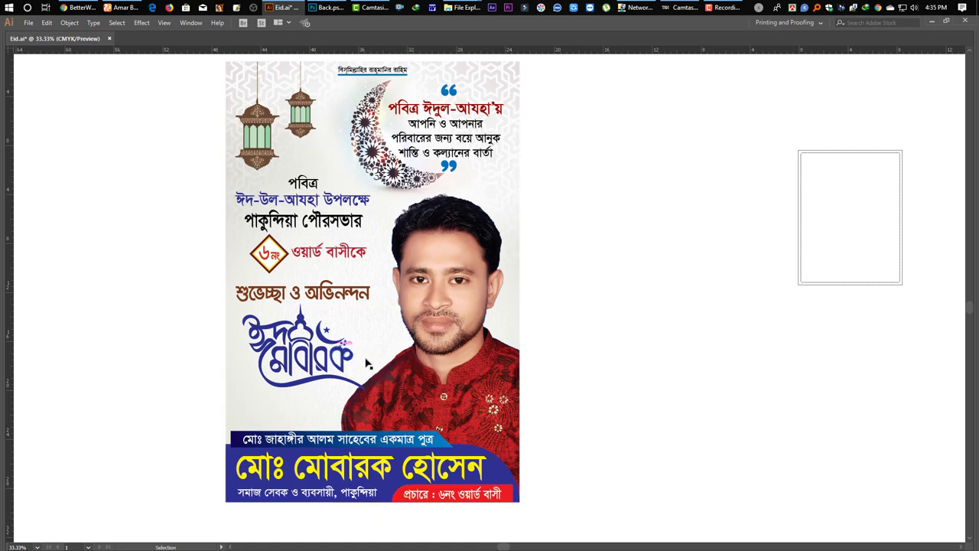
key(shift+Tab)
key(Tab)
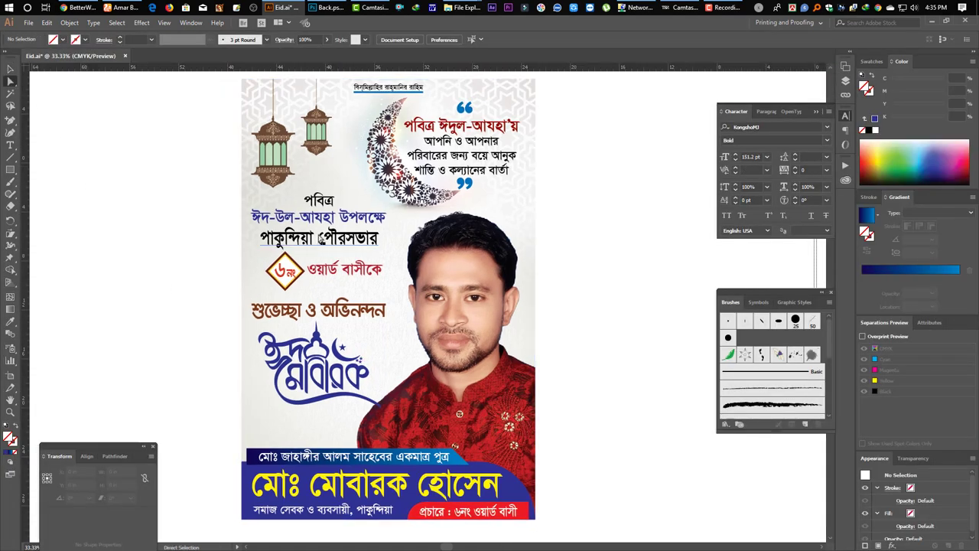
- Recolour the name banner's large rectangle dark green and slant the left end of the blue gradient strip above it
click(406, 509)
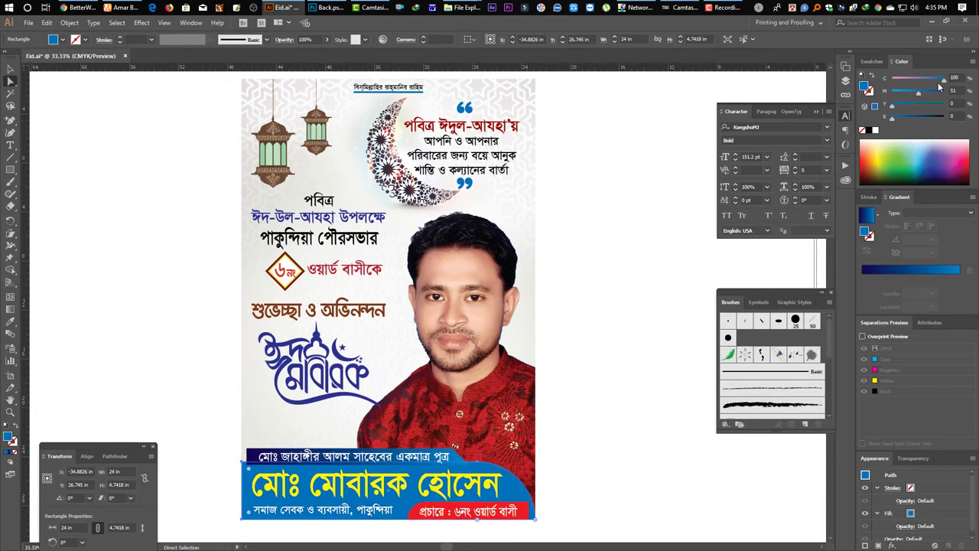
click(967, 161)
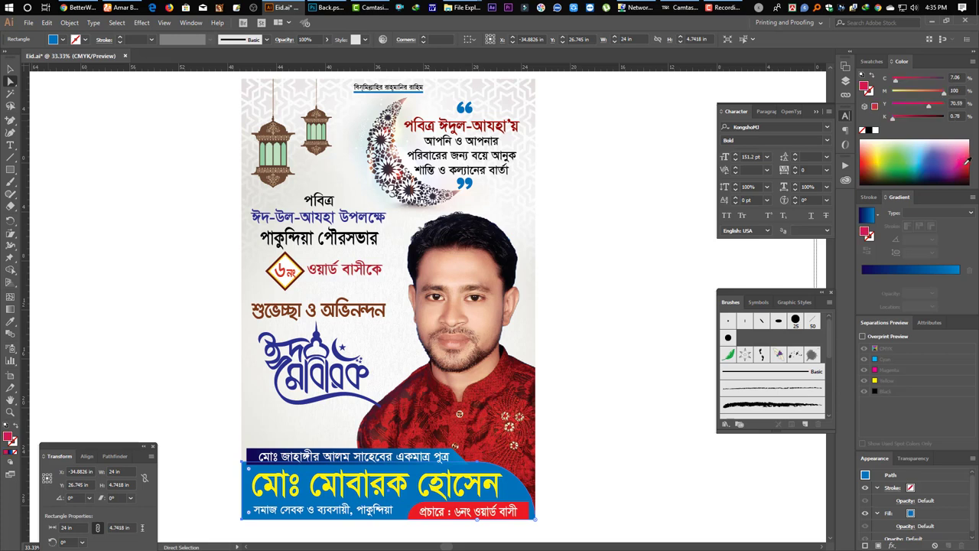
click(892, 162)
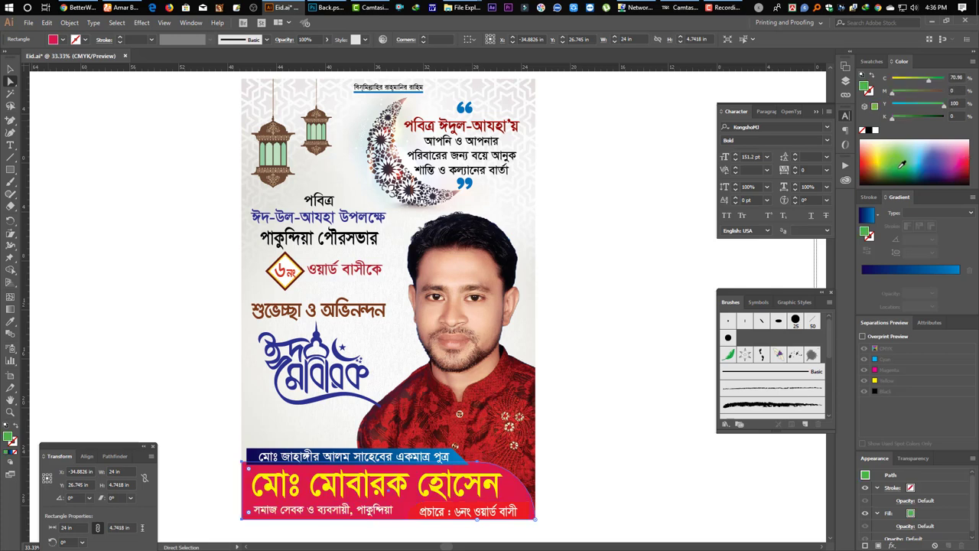
click(900, 167)
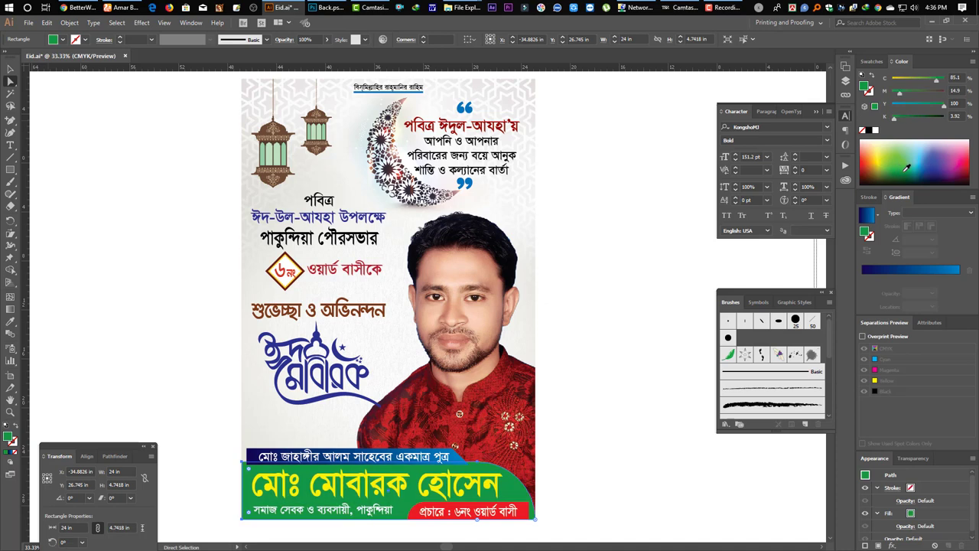
click(906, 168)
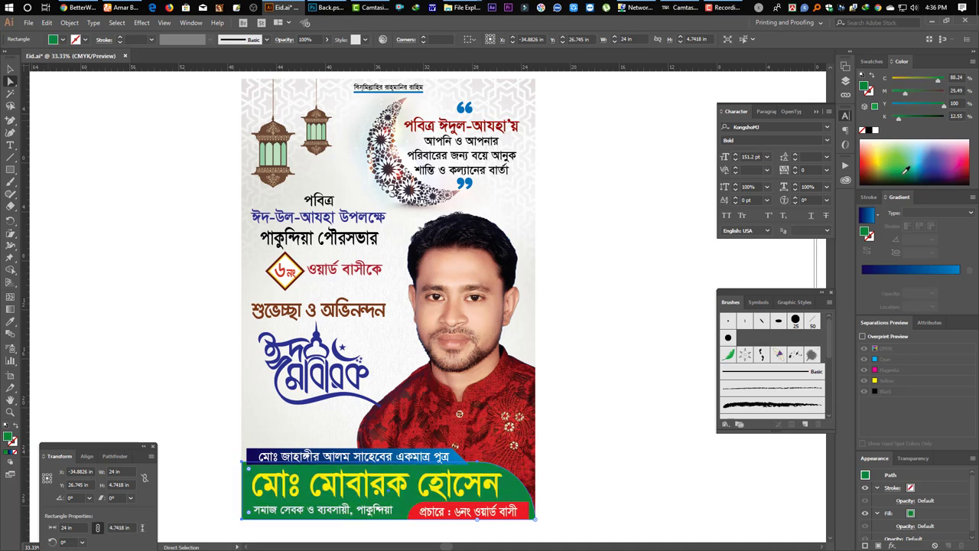
click(908, 172)
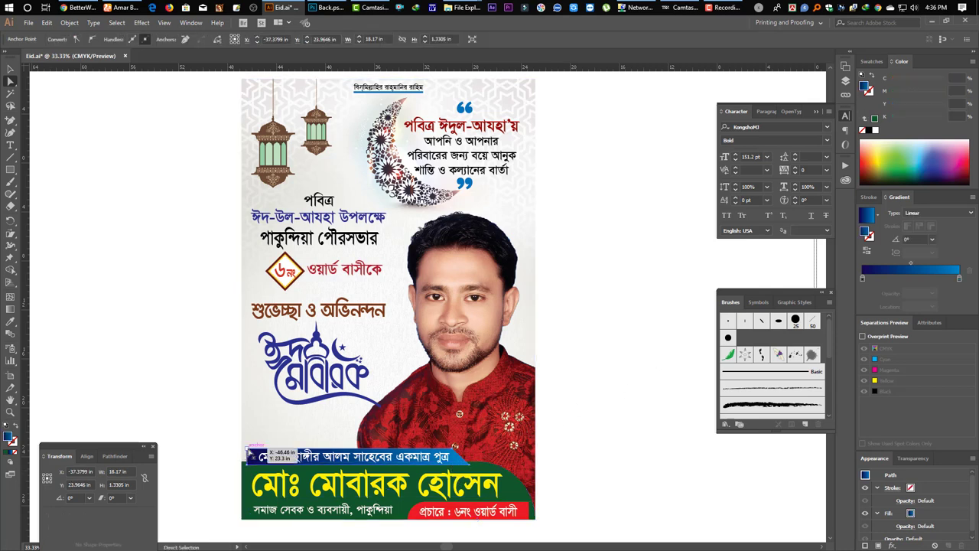
key(Tab)
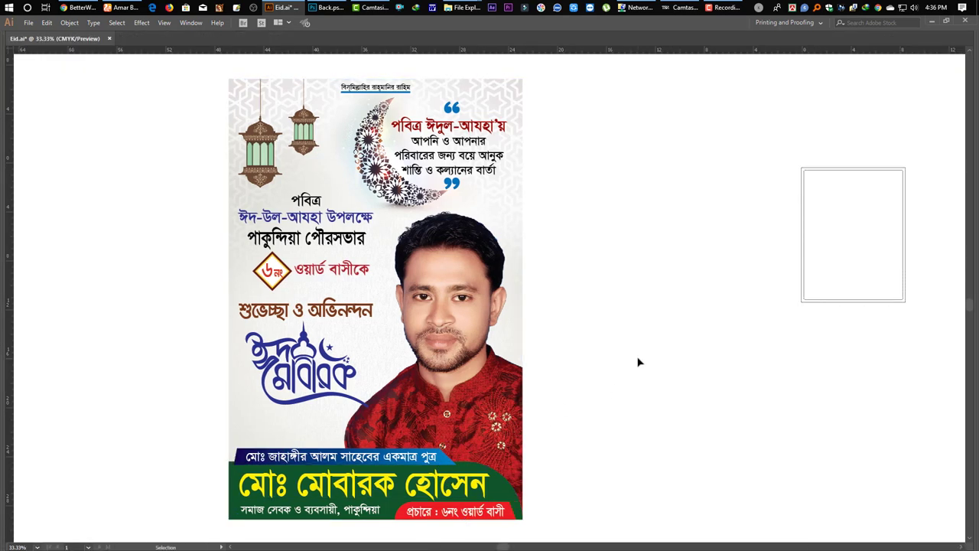